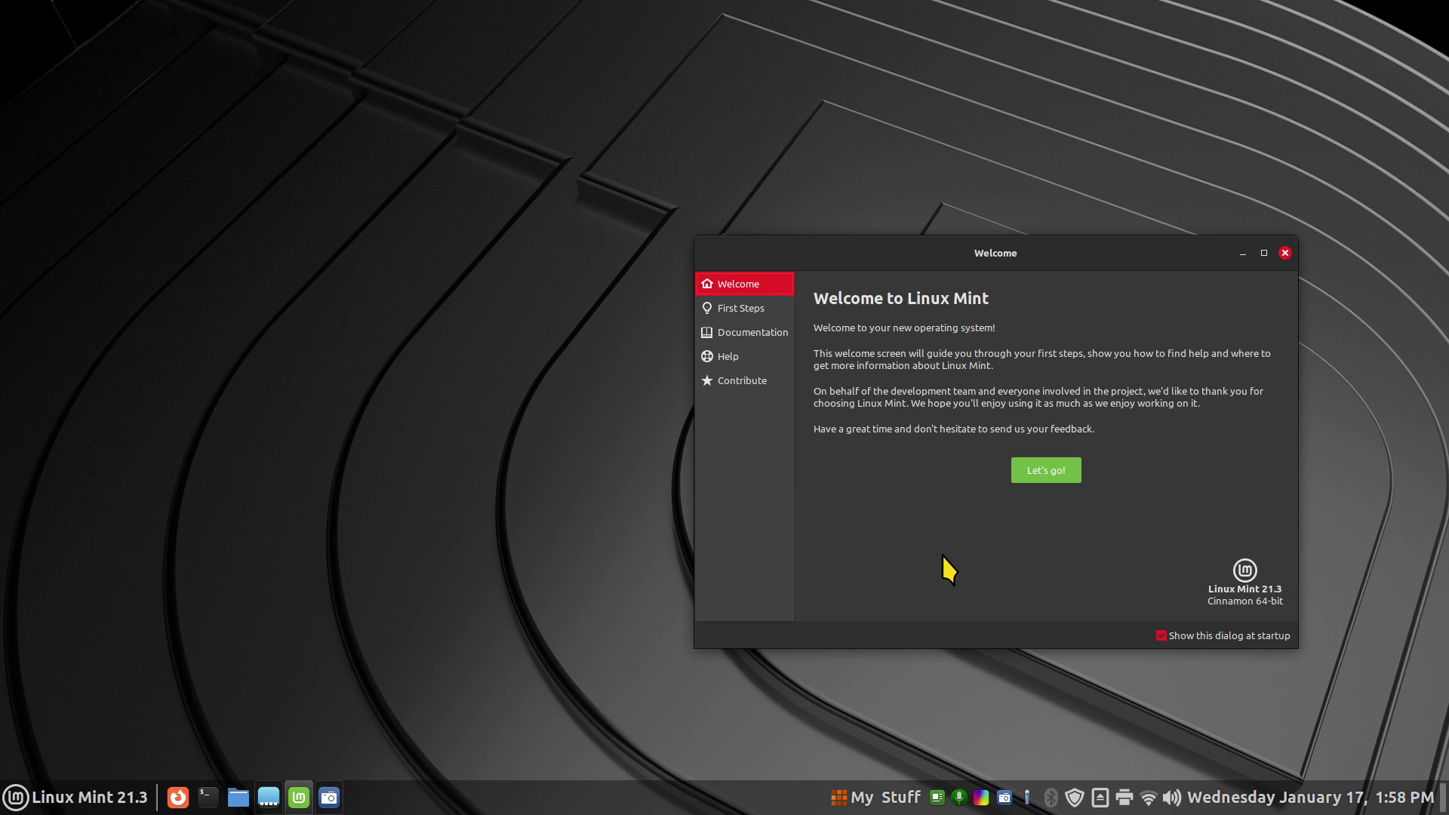
Step: Close the Welcome window, briefly open and close System Settings, and dismiss the panel menu
left_click(1283, 252)
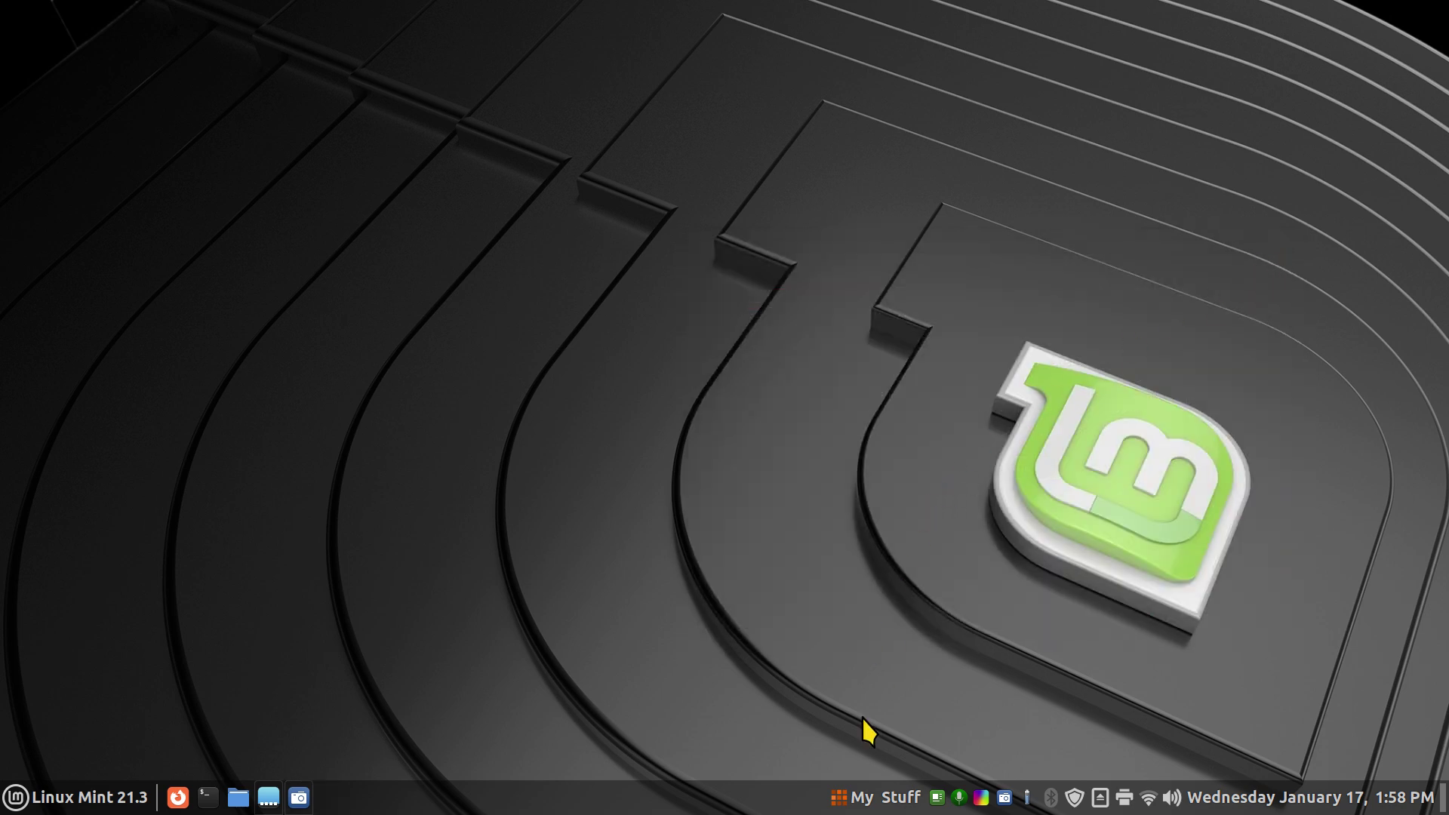
right_click(534, 806)
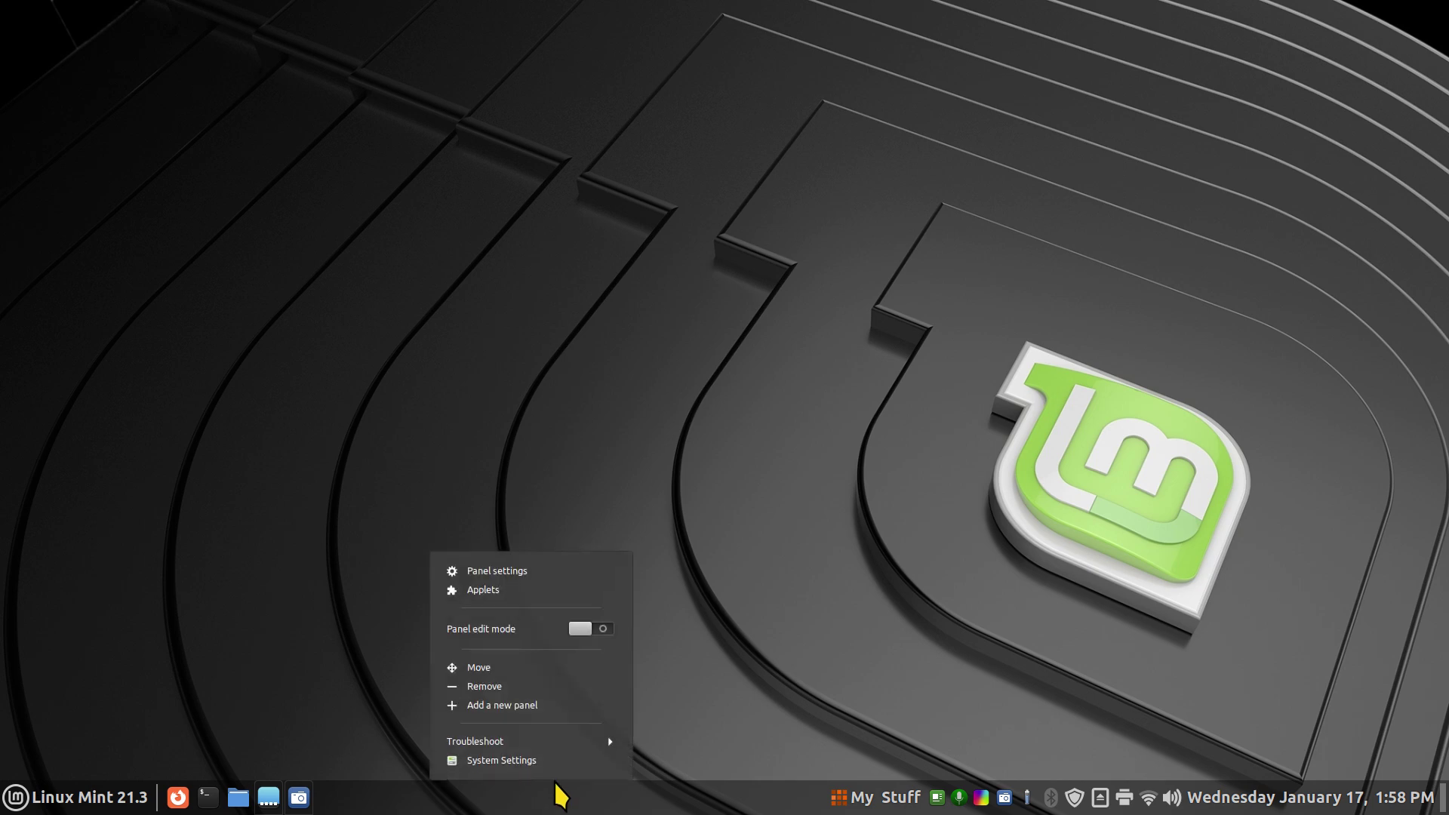
left_click(566, 765)
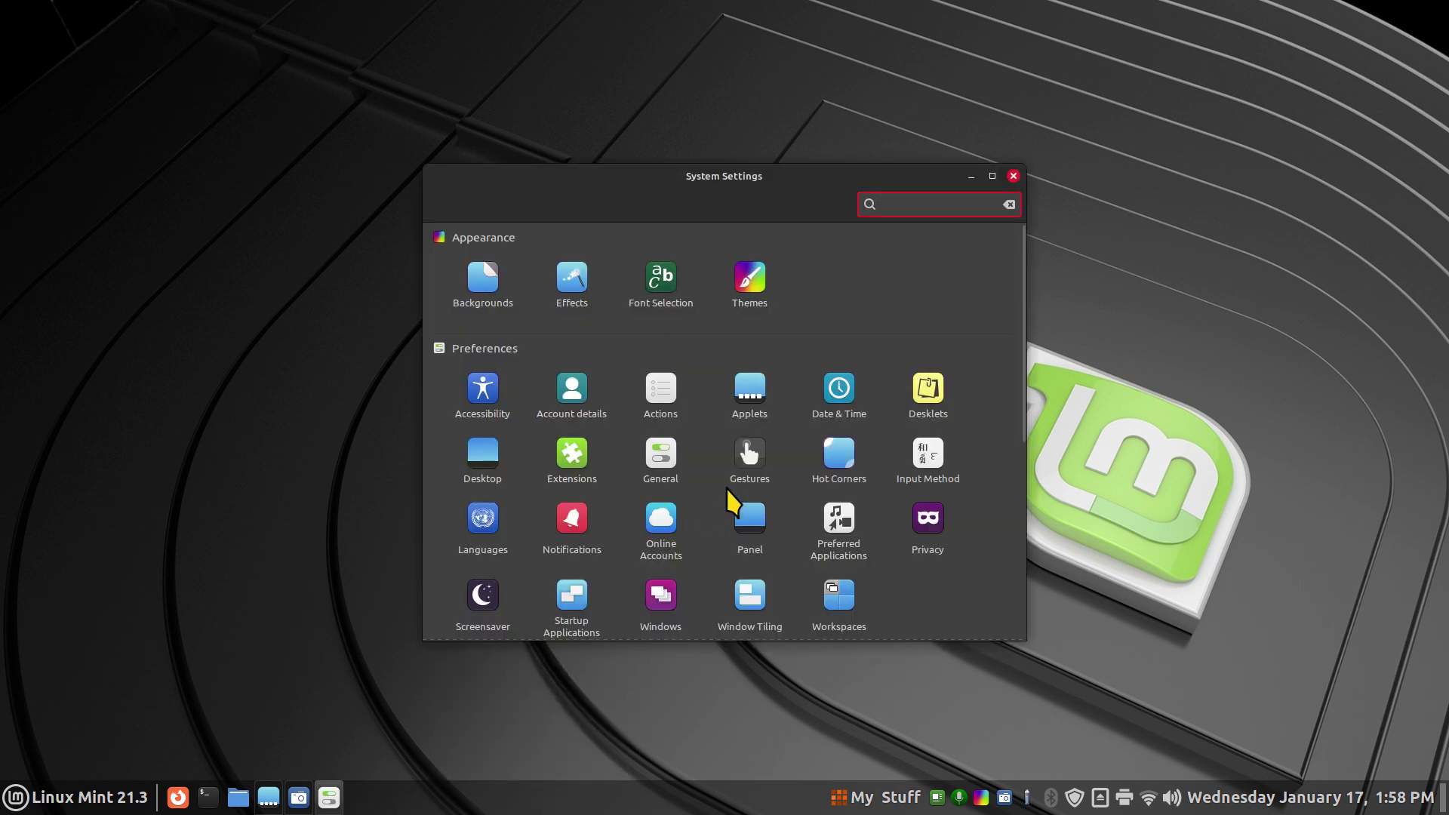
left_click(1014, 177)
right_click(701, 810)
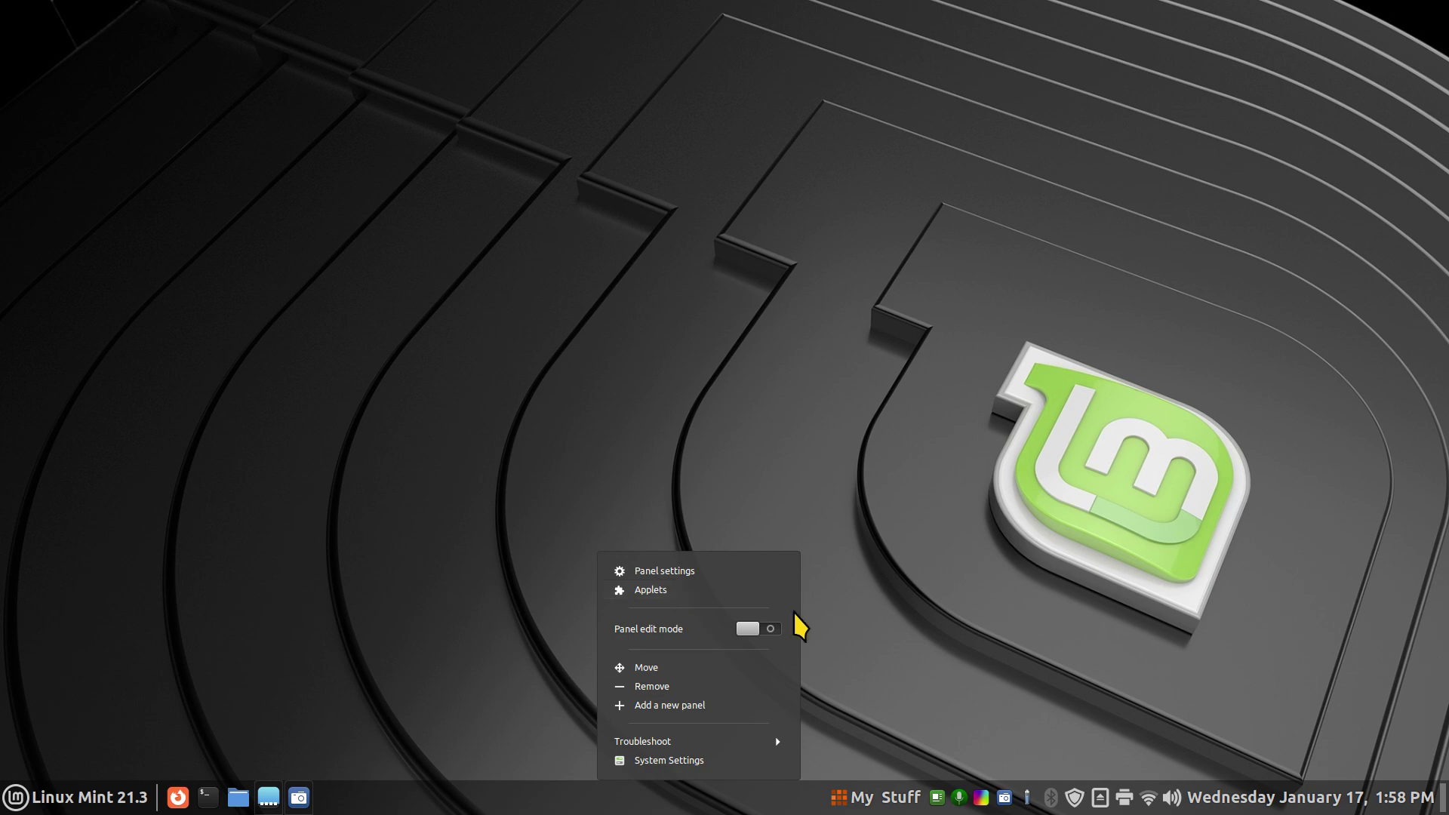
left_click(830, 598)
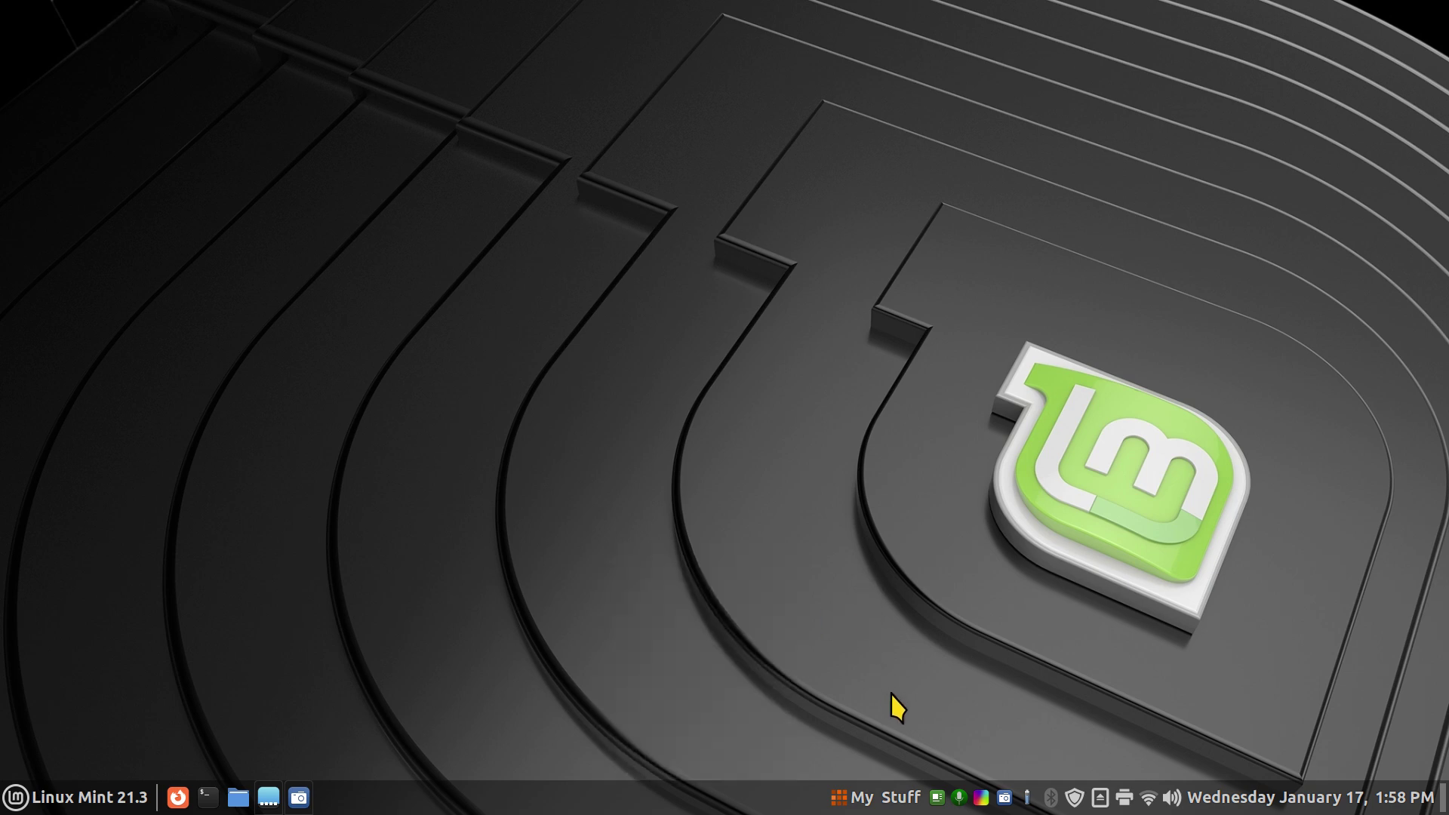
Step: Enlarge the My Stuff menu by dragging its corner, then show the Office Center launchers and documents
left_click(36, 803)
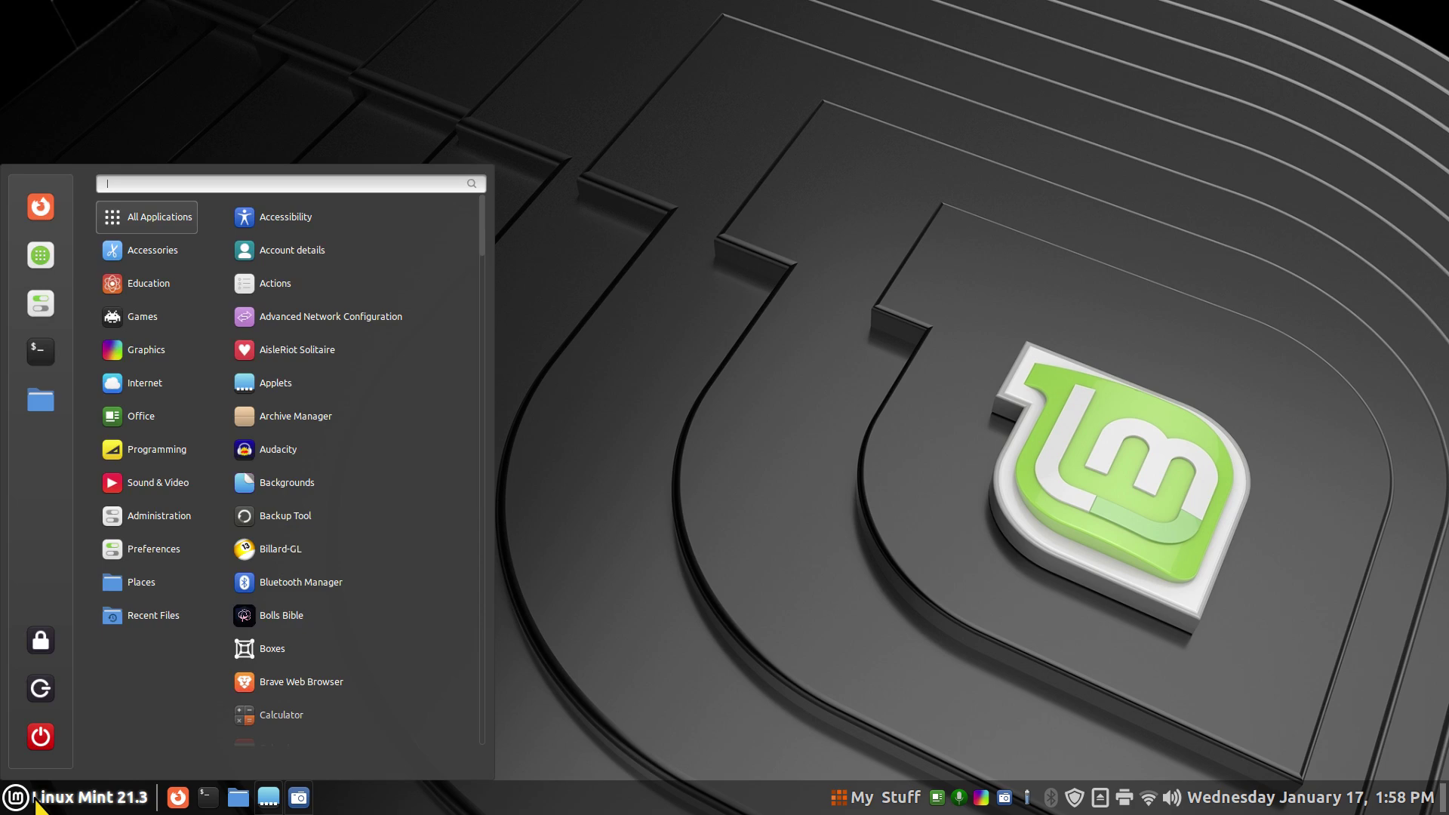
left_click(747, 389)
left_click(862, 801)
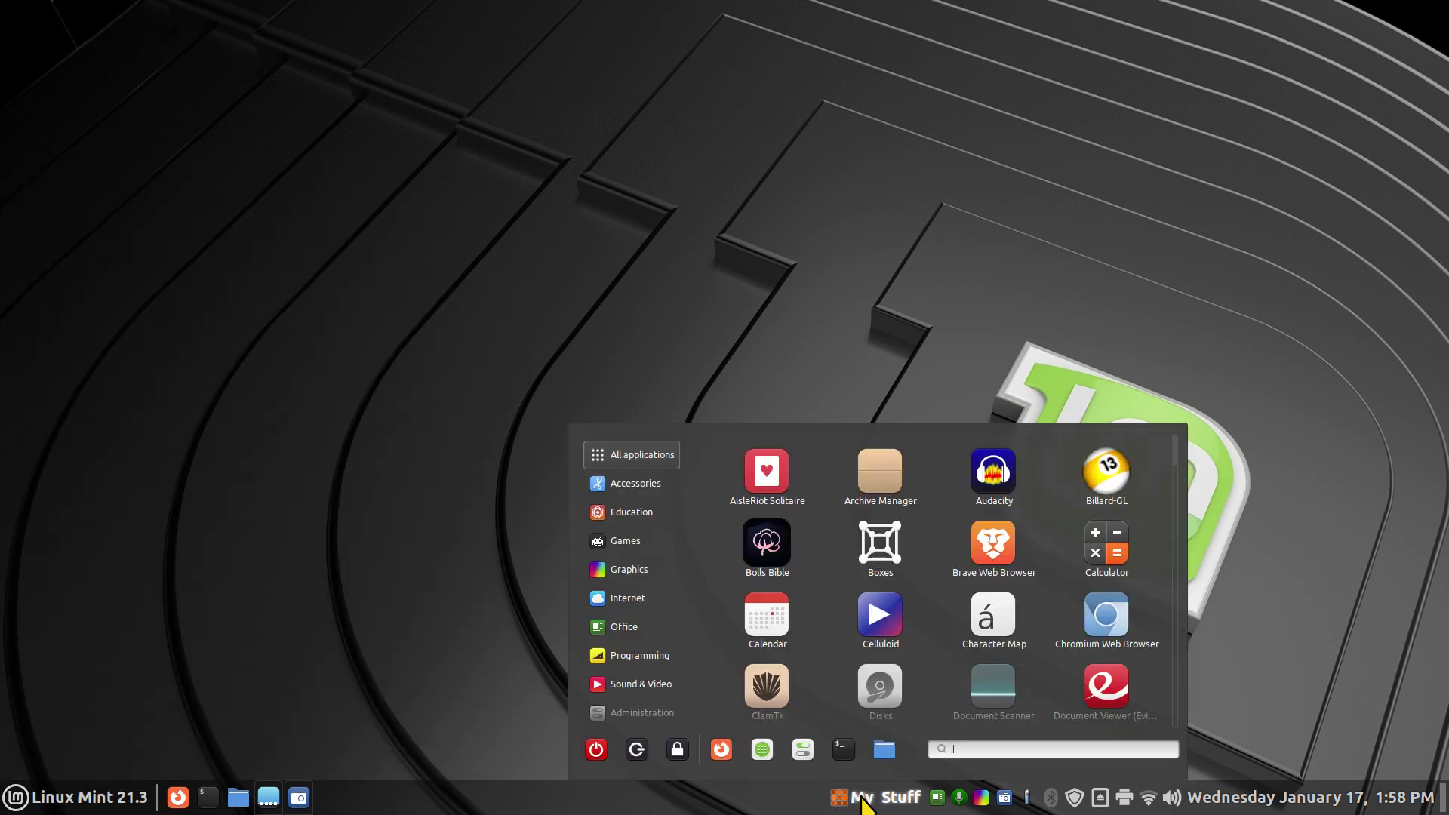
left_click_drag(1182, 430, 1268, 103)
scroll(930, 771, "down", 15)
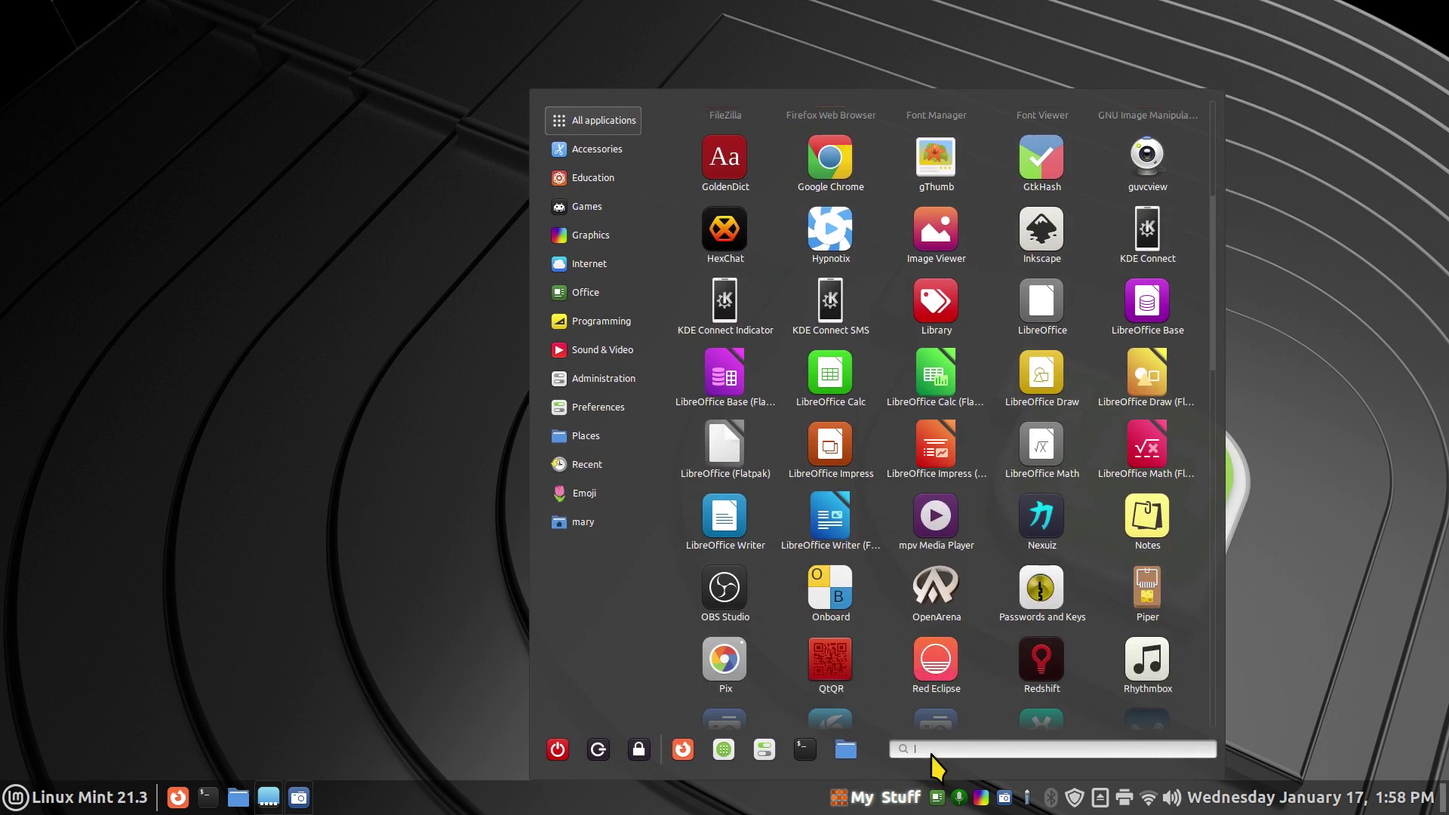
scroll(999, 749, "down", 4)
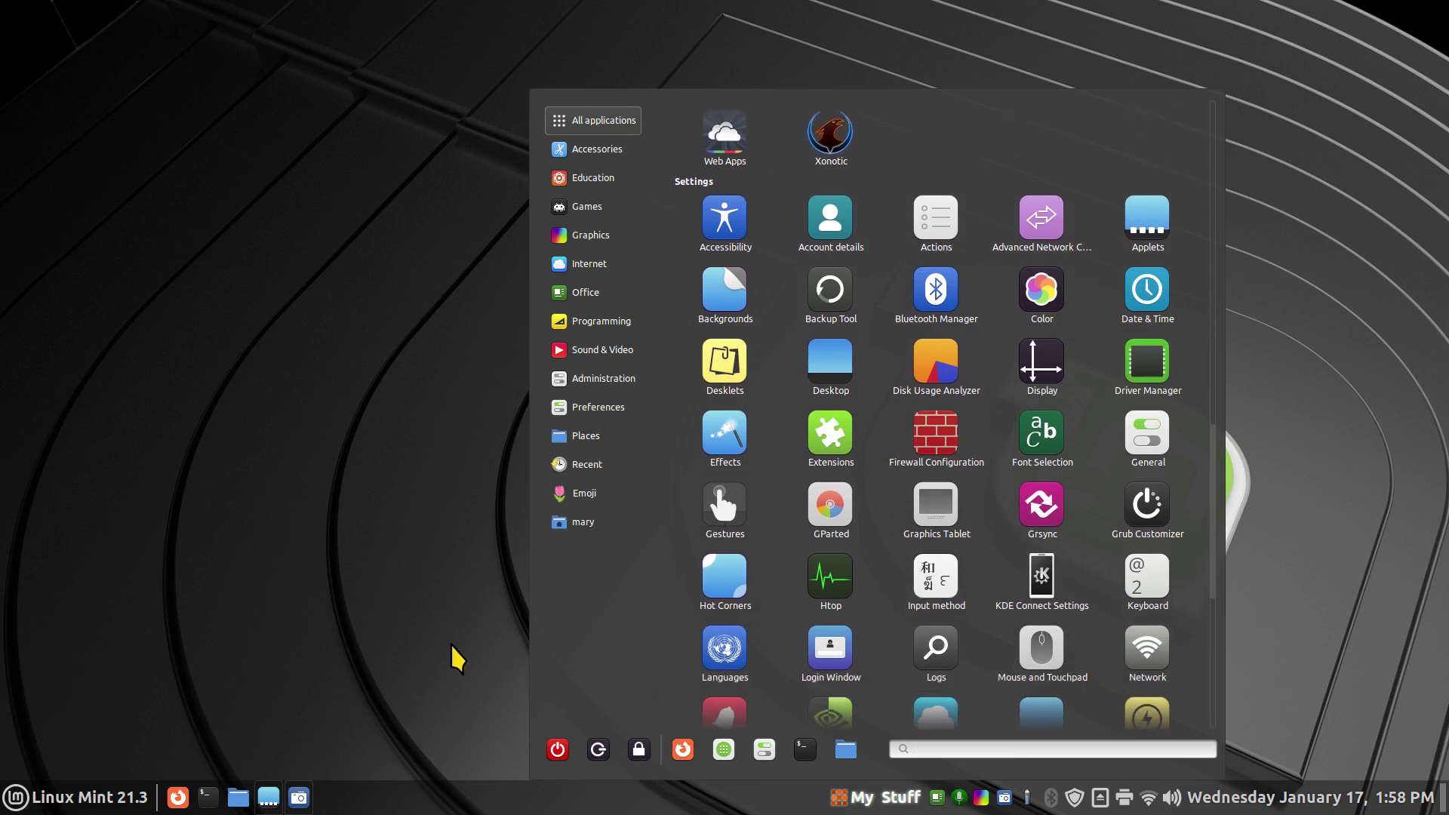
left_click(1326, 373)
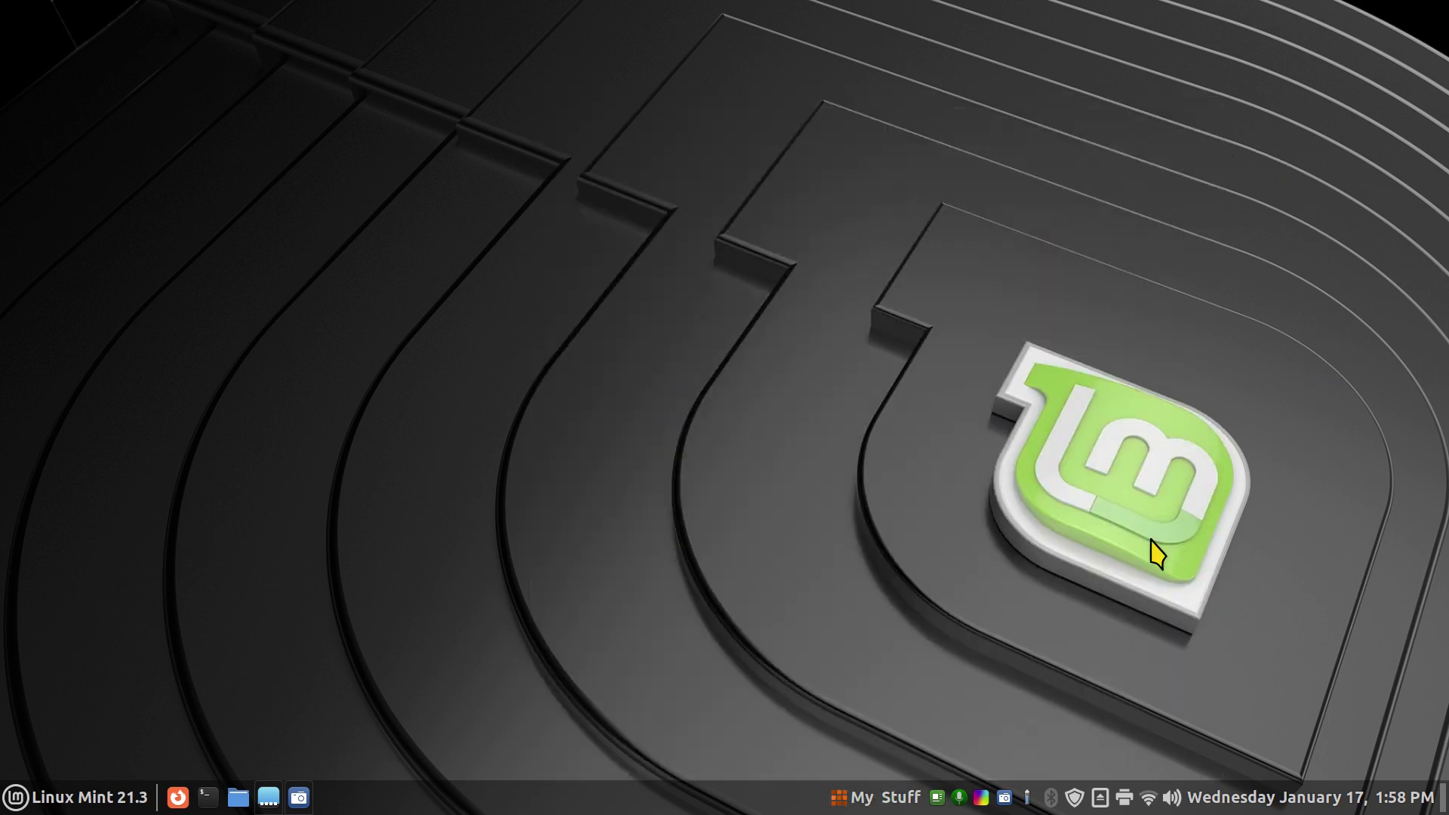
left_click(936, 798)
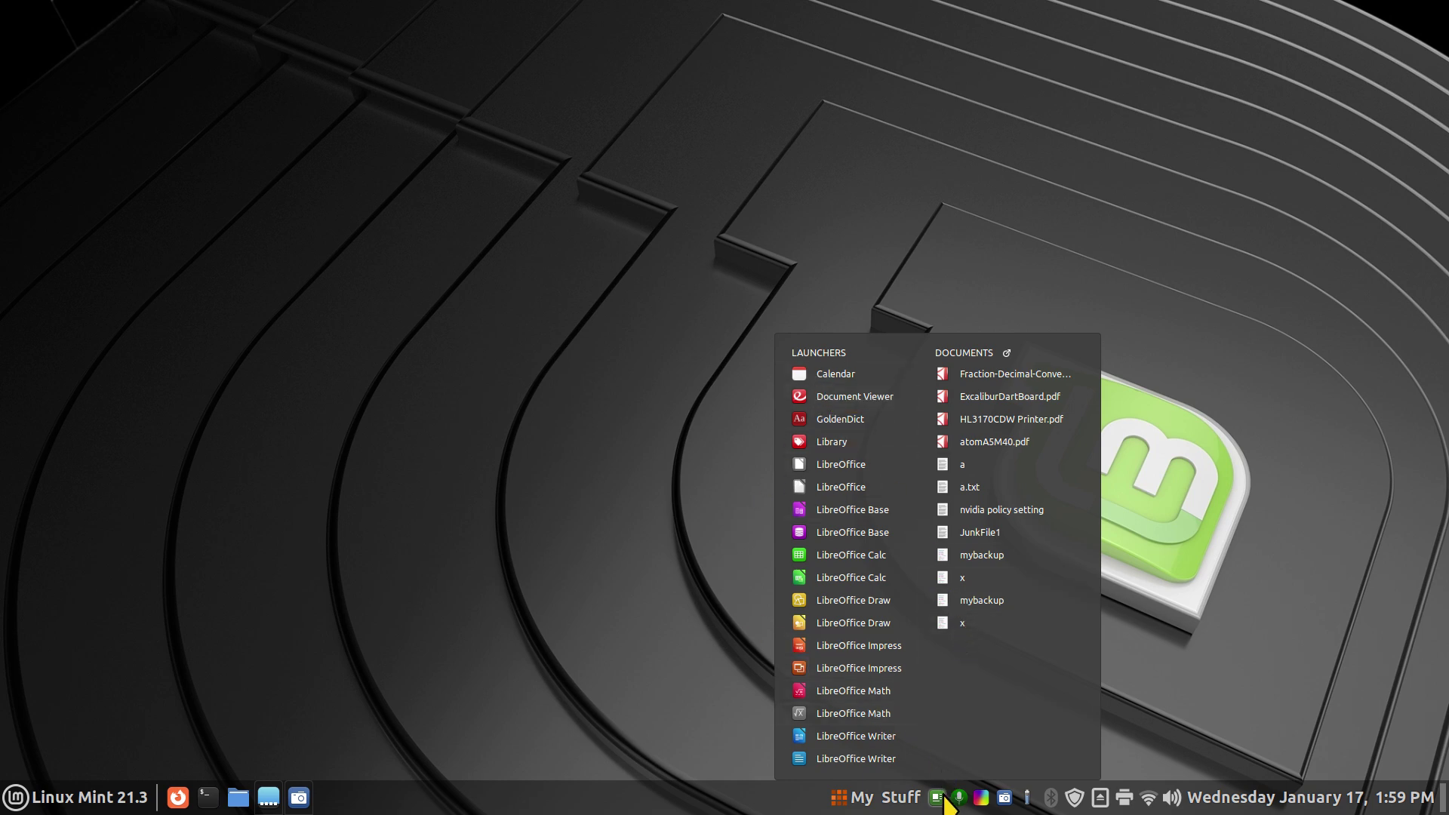
Step: Close the Office Center list and toggle the microphone mute off and back on
left_click(1162, 621)
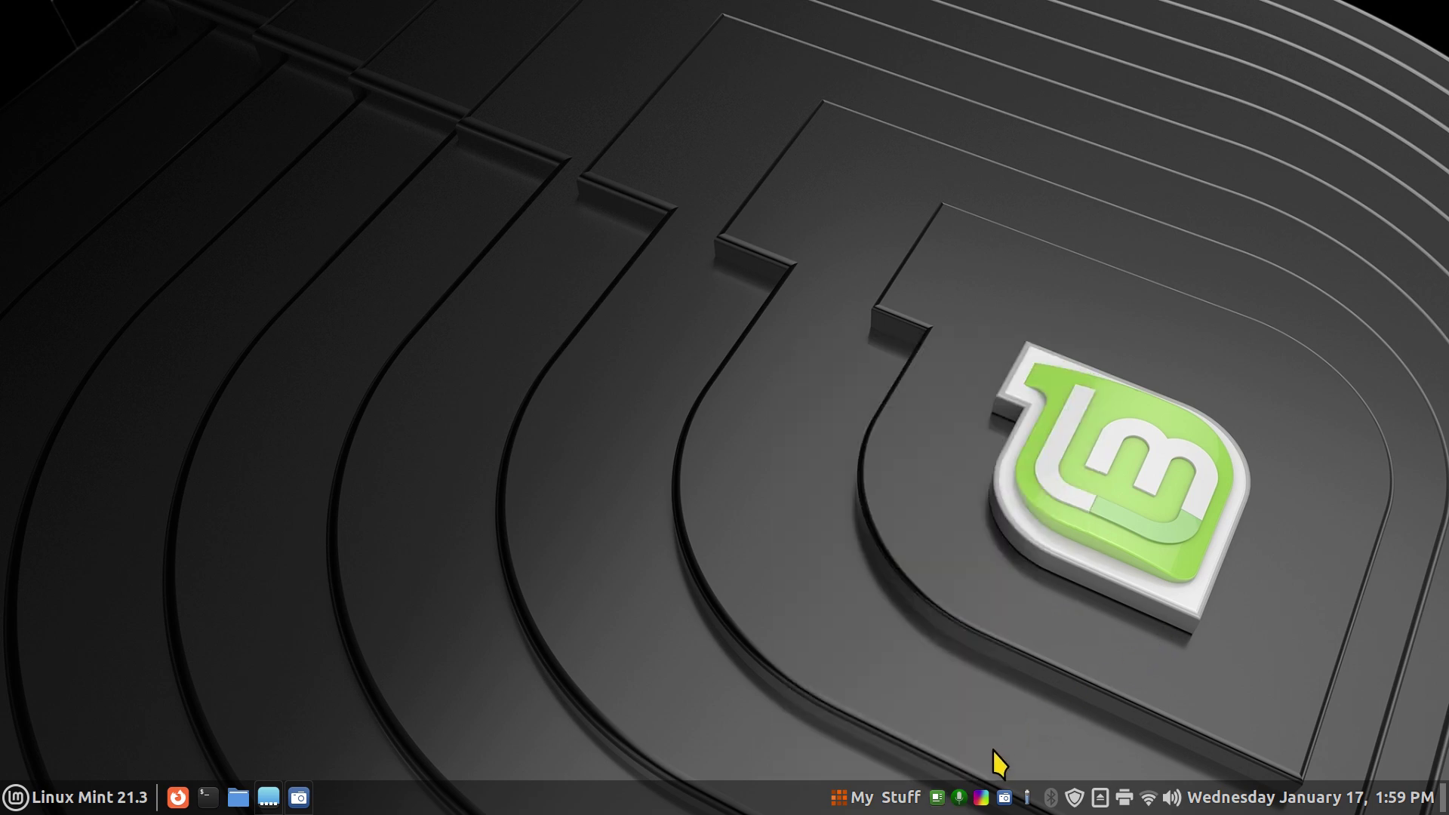
left_click(959, 798)
left_click(959, 798)
Step: Browse the Graphics Center launchers and pictures list, then close it
left_click(981, 797)
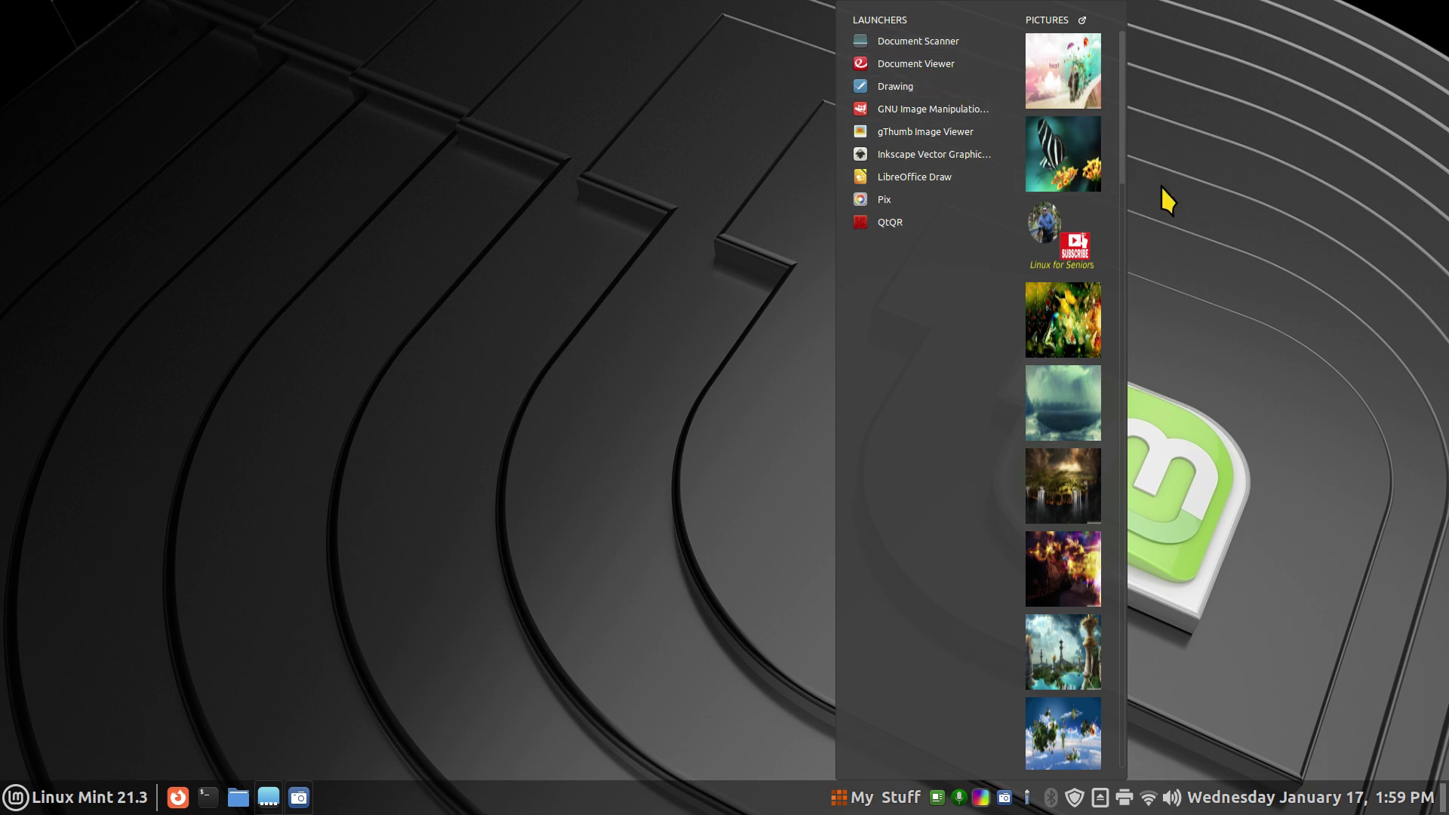
left_click_drag(1122, 154, 1204, 32)
left_click(1207, 38)
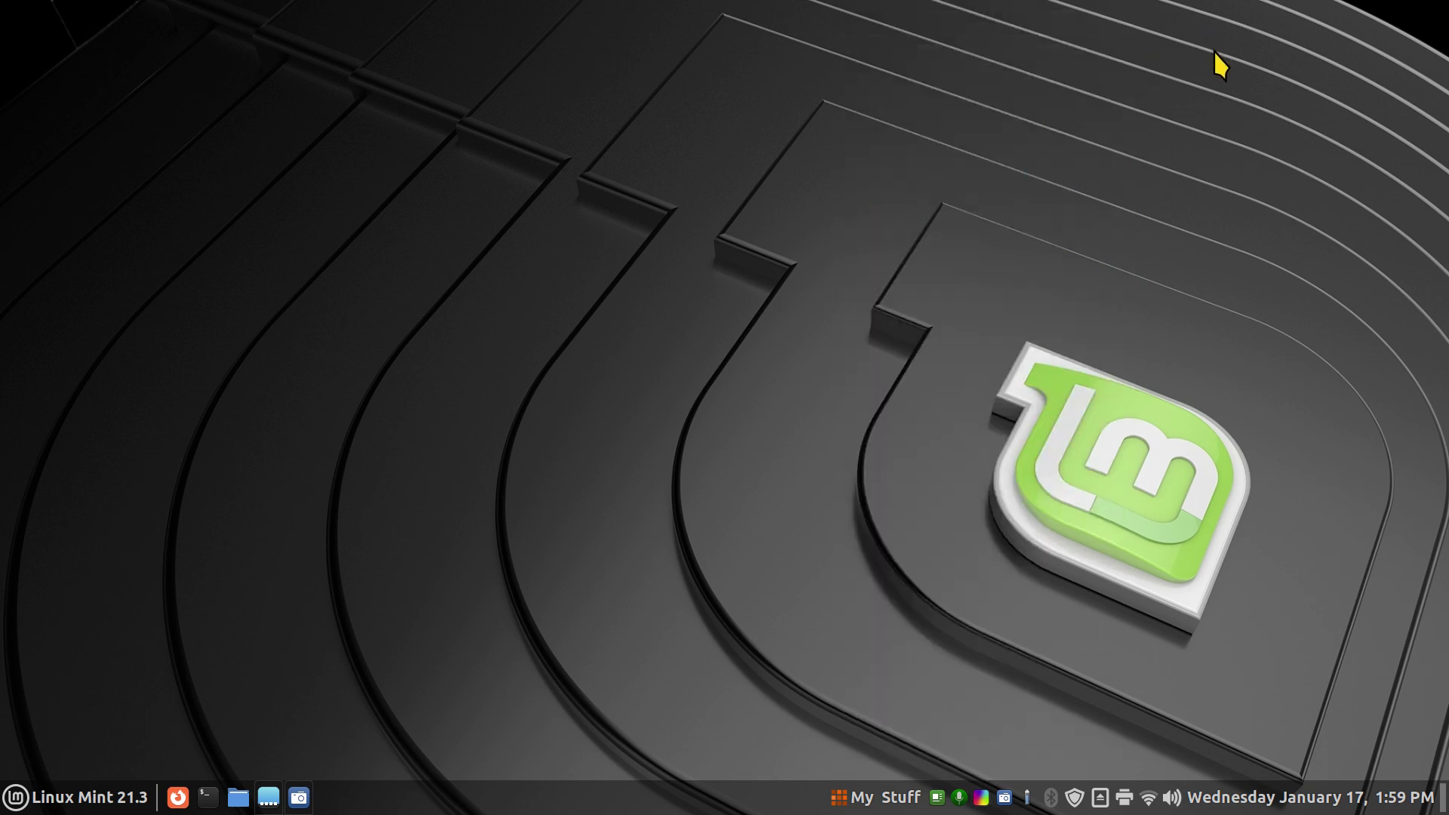
Step: Set the My Stuff menu's custom panel icon to the emblem-favorite red heart
right_click(857, 797)
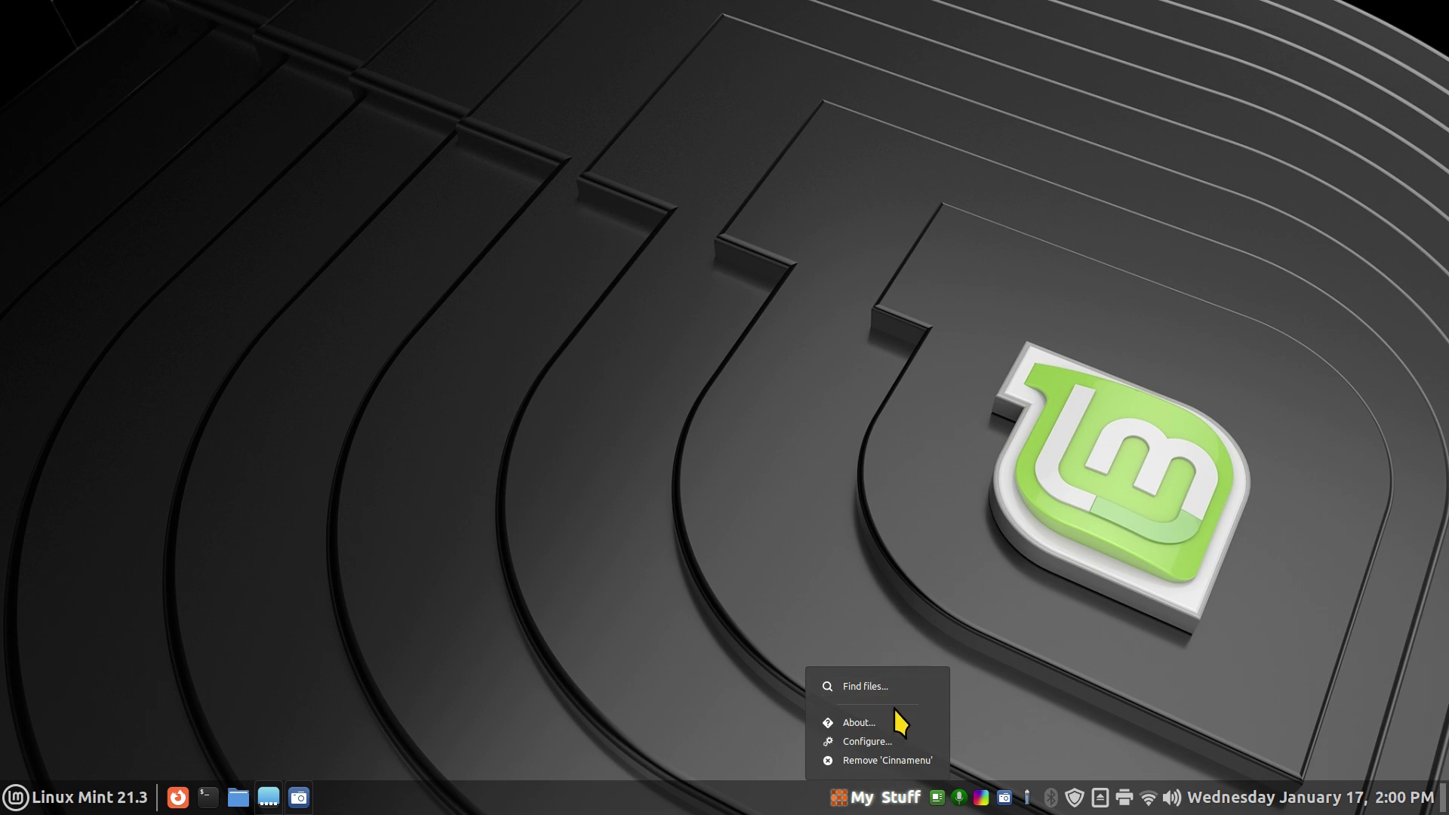
left_click(893, 741)
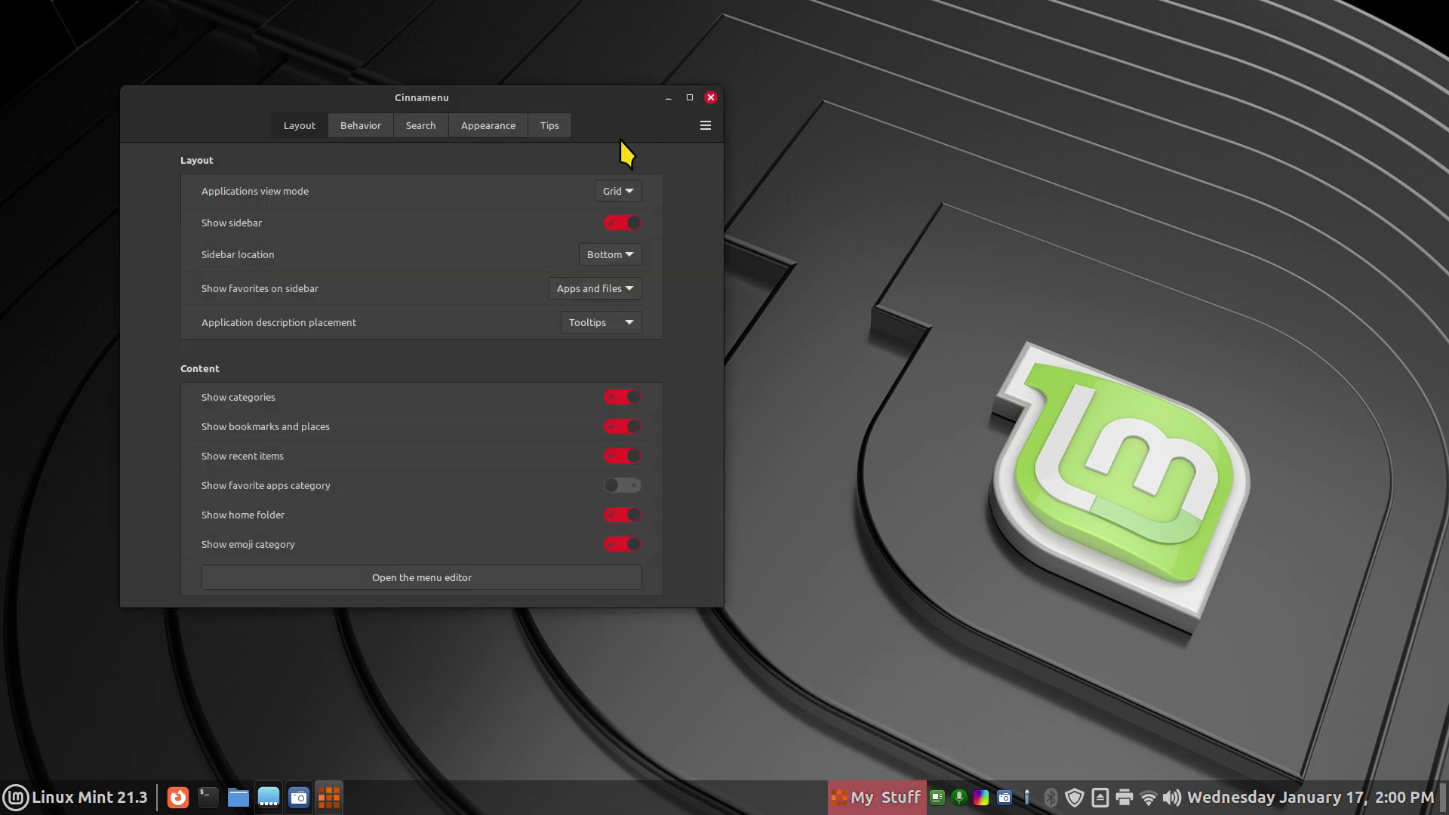
left_click(490, 126)
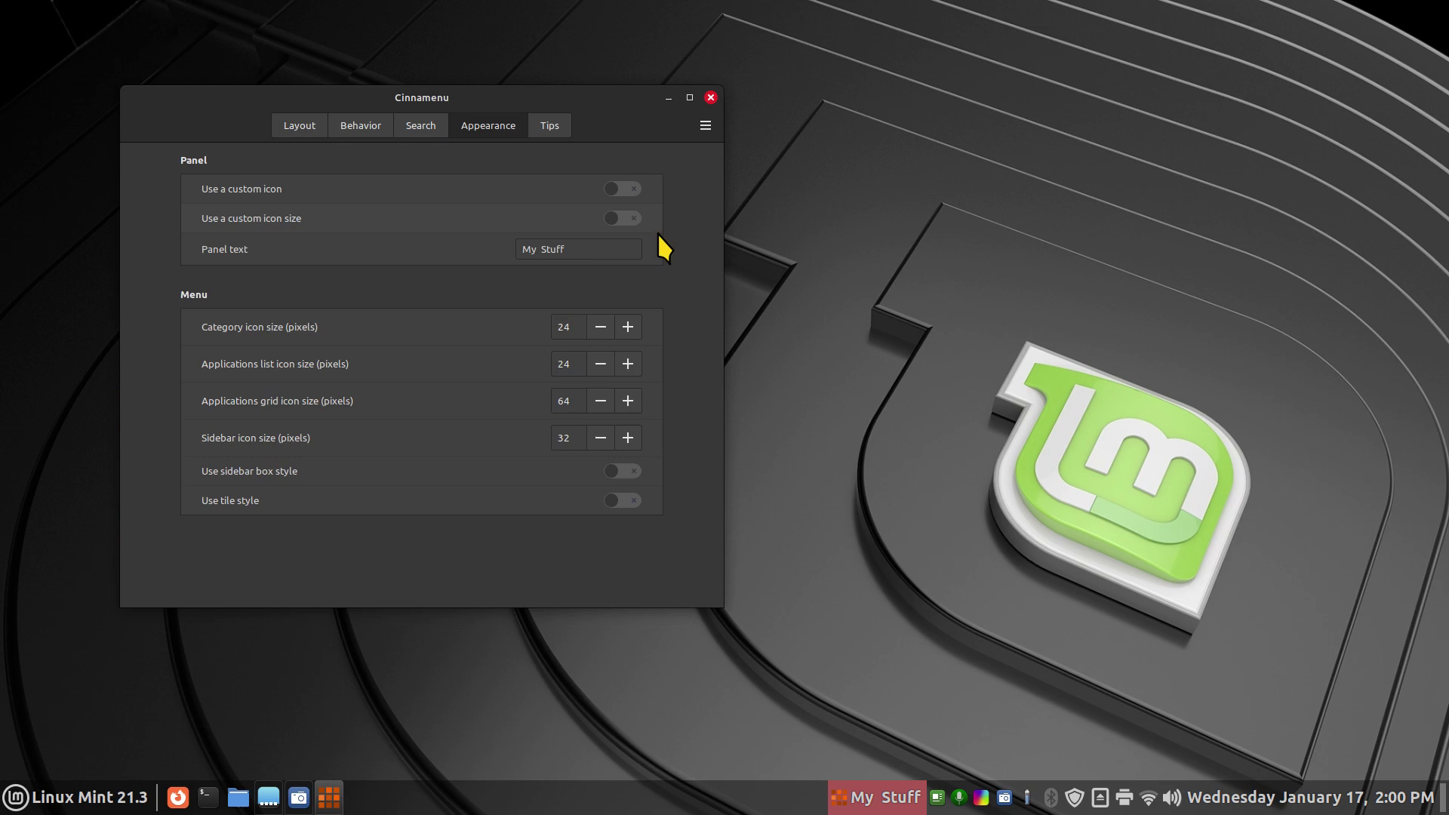
left_click(625, 190)
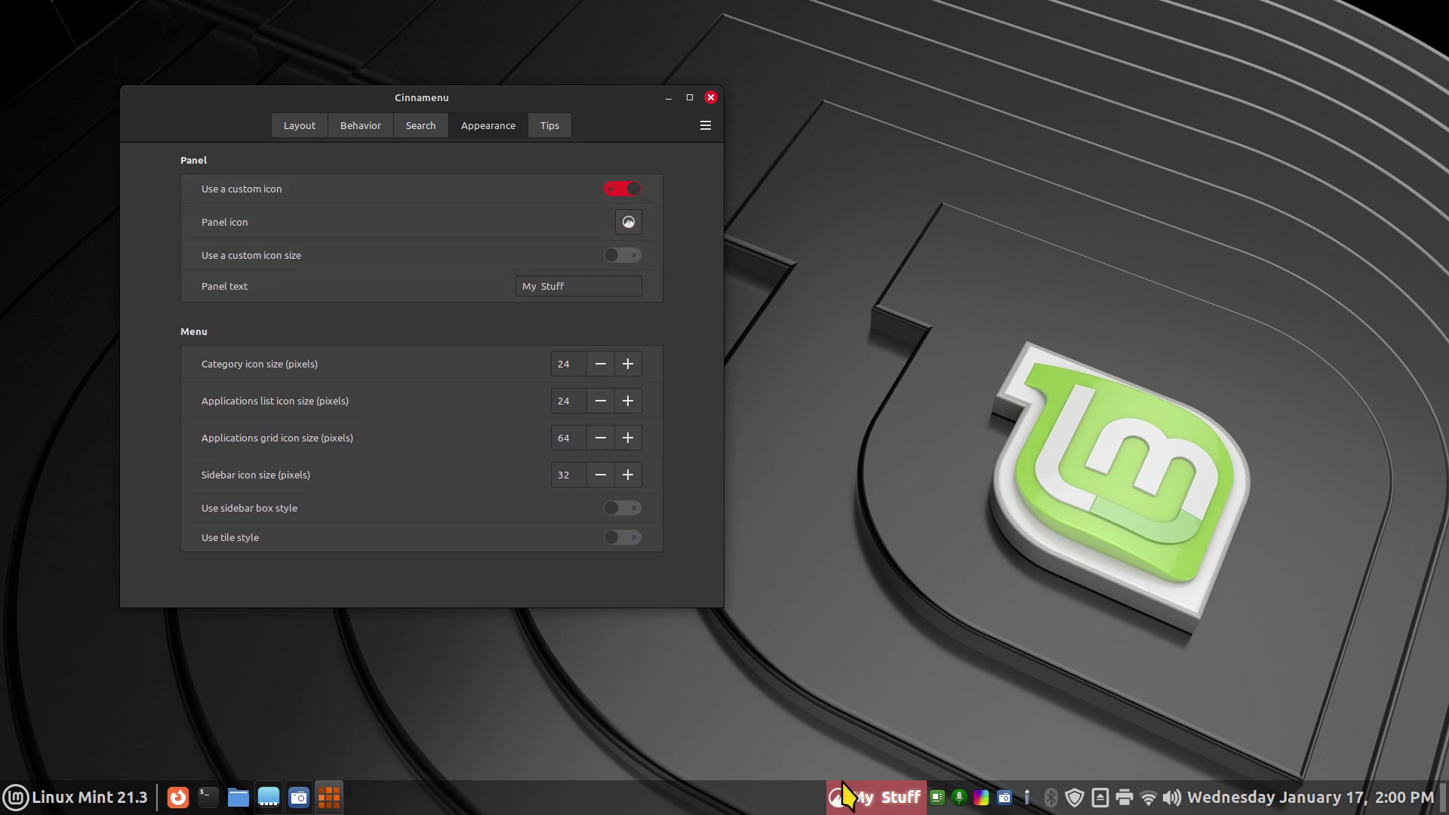
left_click(627, 222)
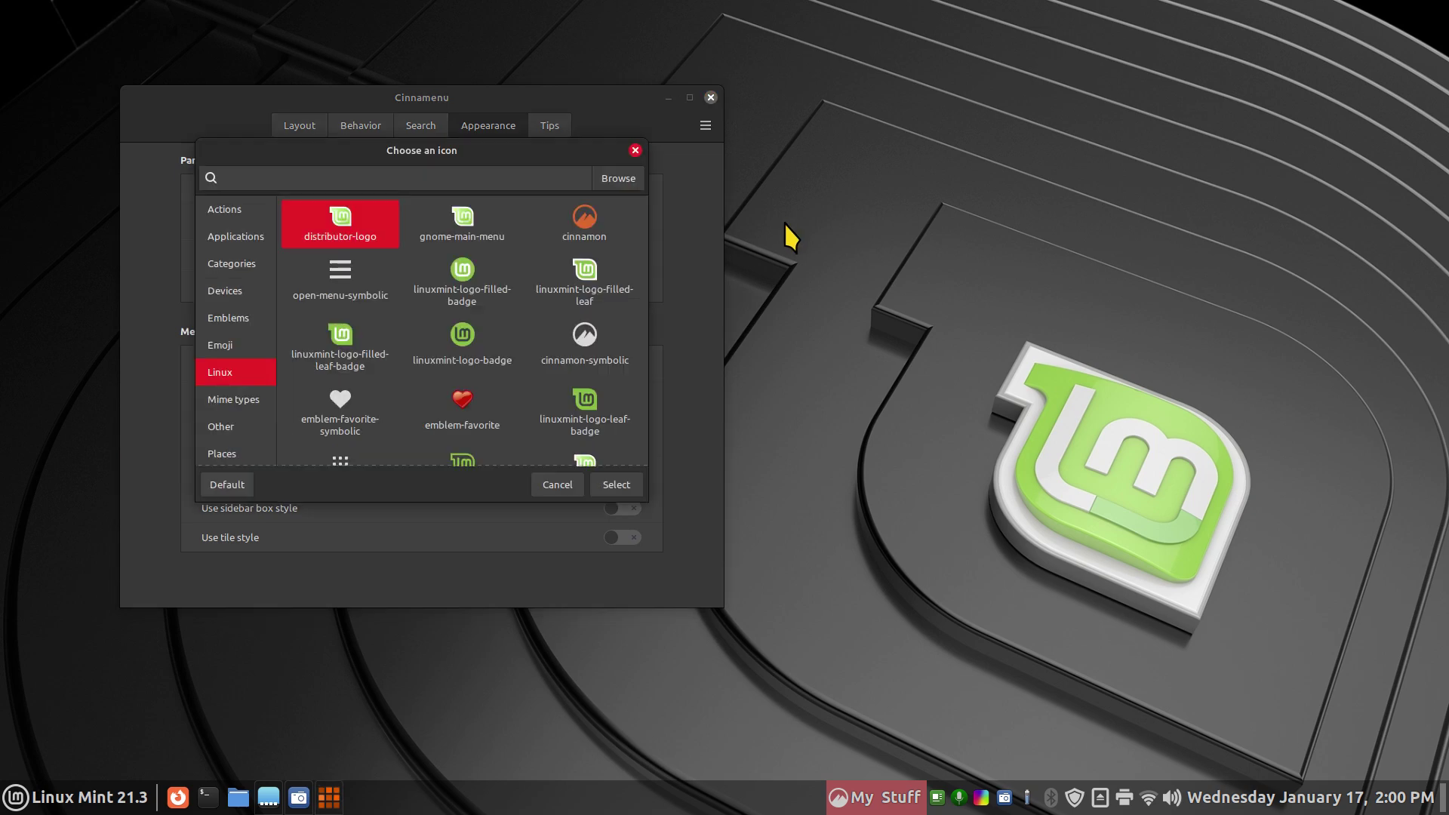
left_click(464, 403)
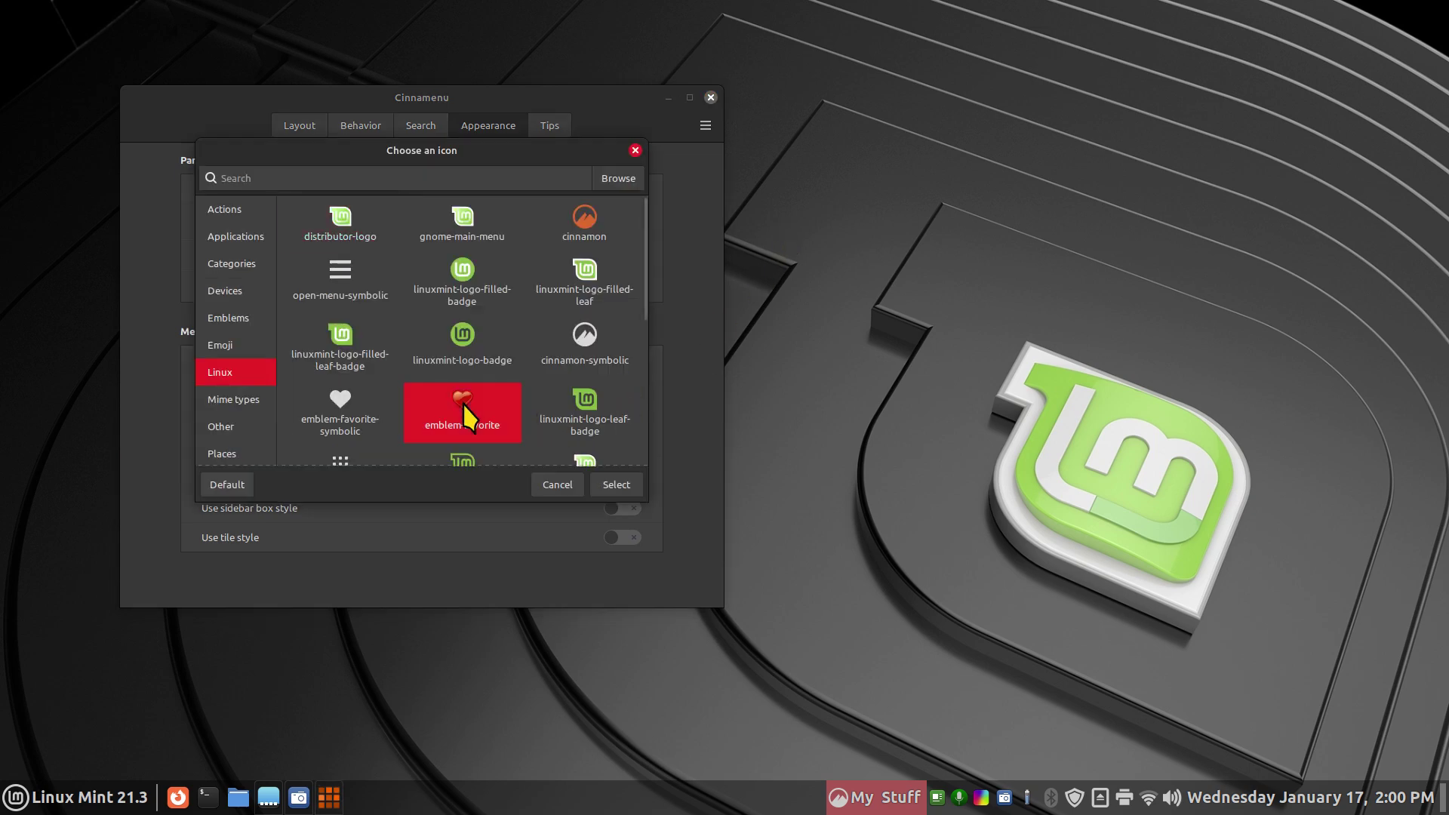
left_click(617, 481)
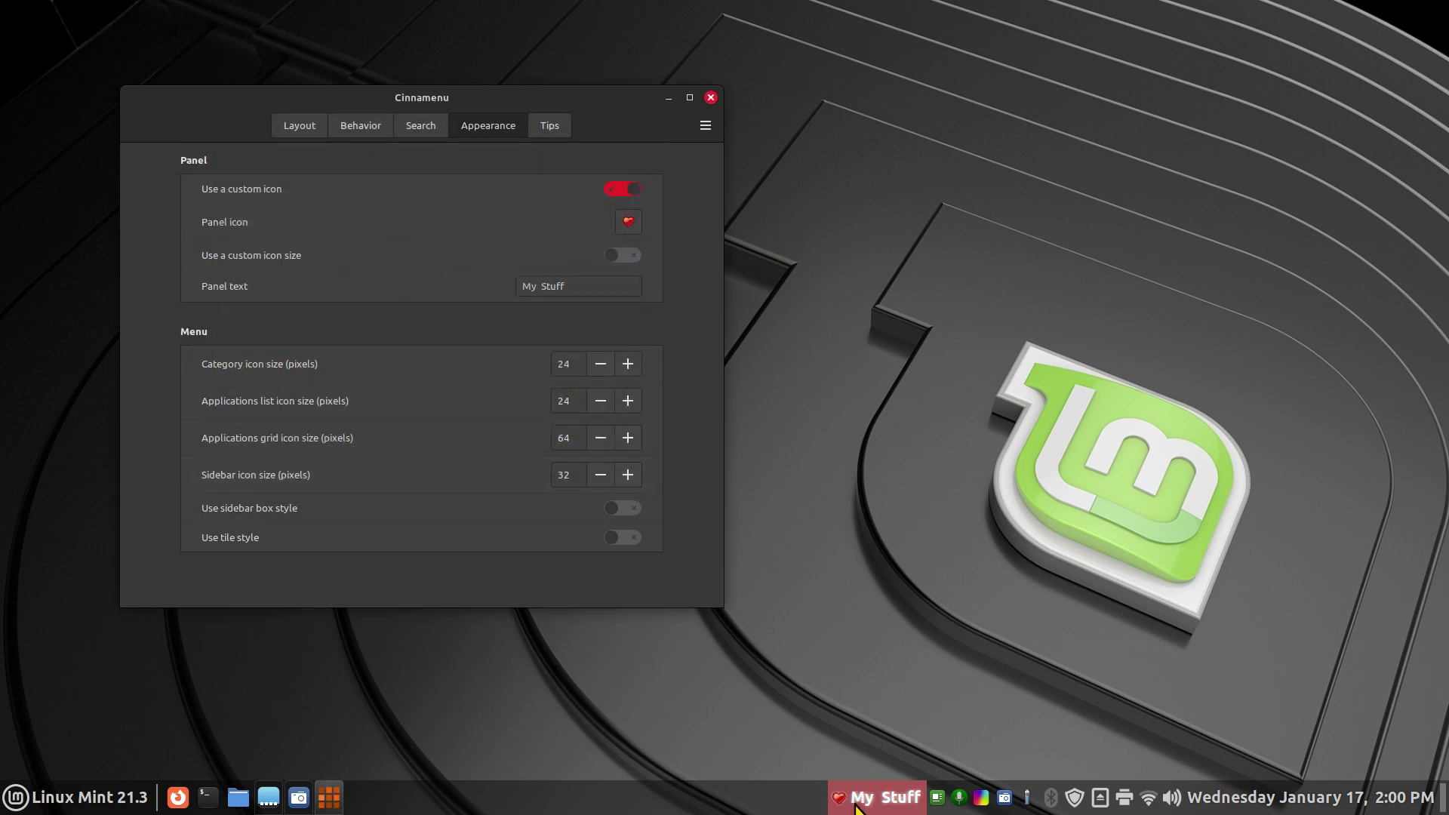
left_click(709, 99)
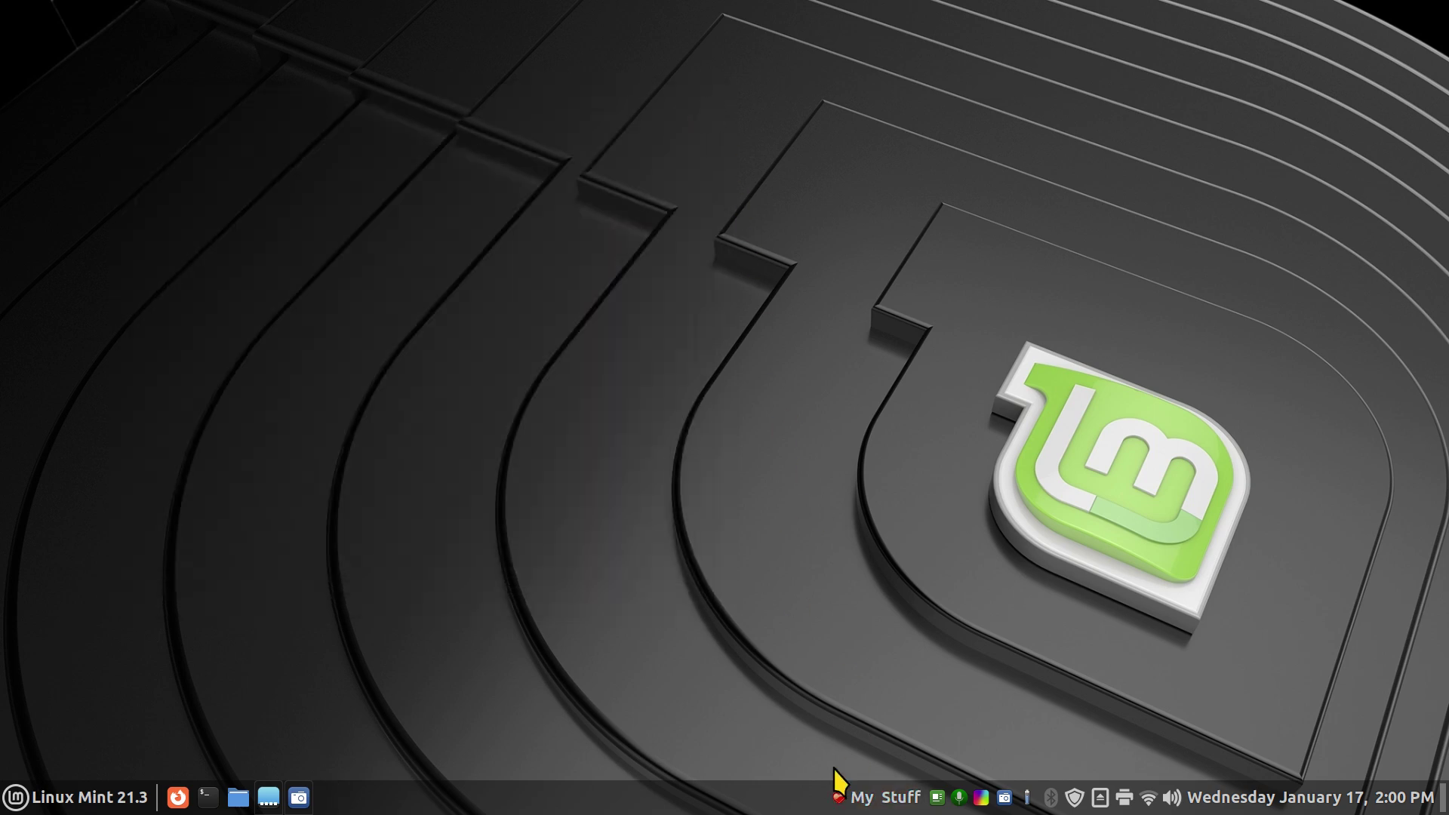
right_click(789, 810)
Step: Open the Applets manager, move it toward the top-left and stretch it taller
left_click(775, 588)
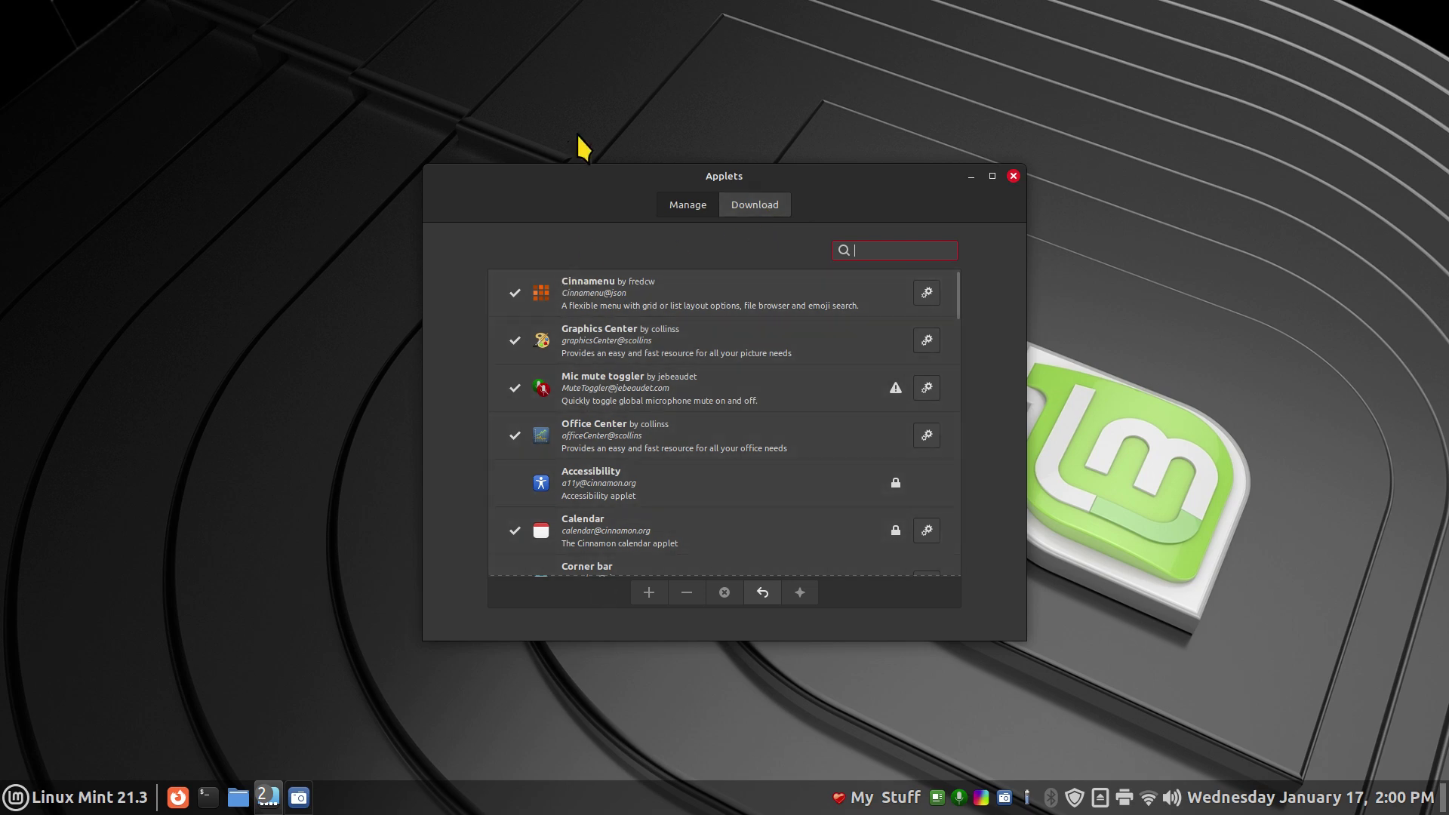
left_click_drag(577, 178, 394, 39)
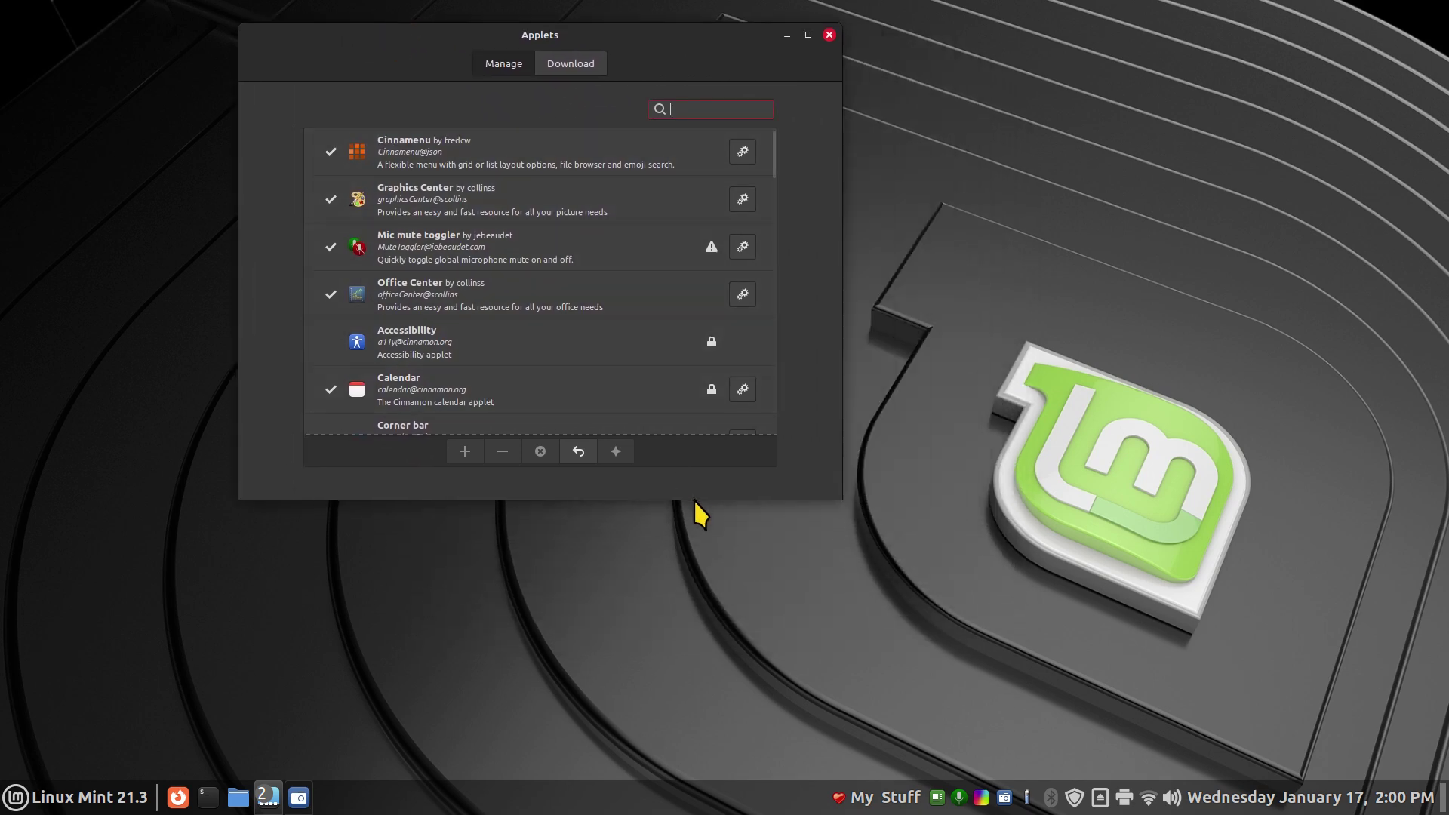
left_click_drag(702, 495, 727, 709)
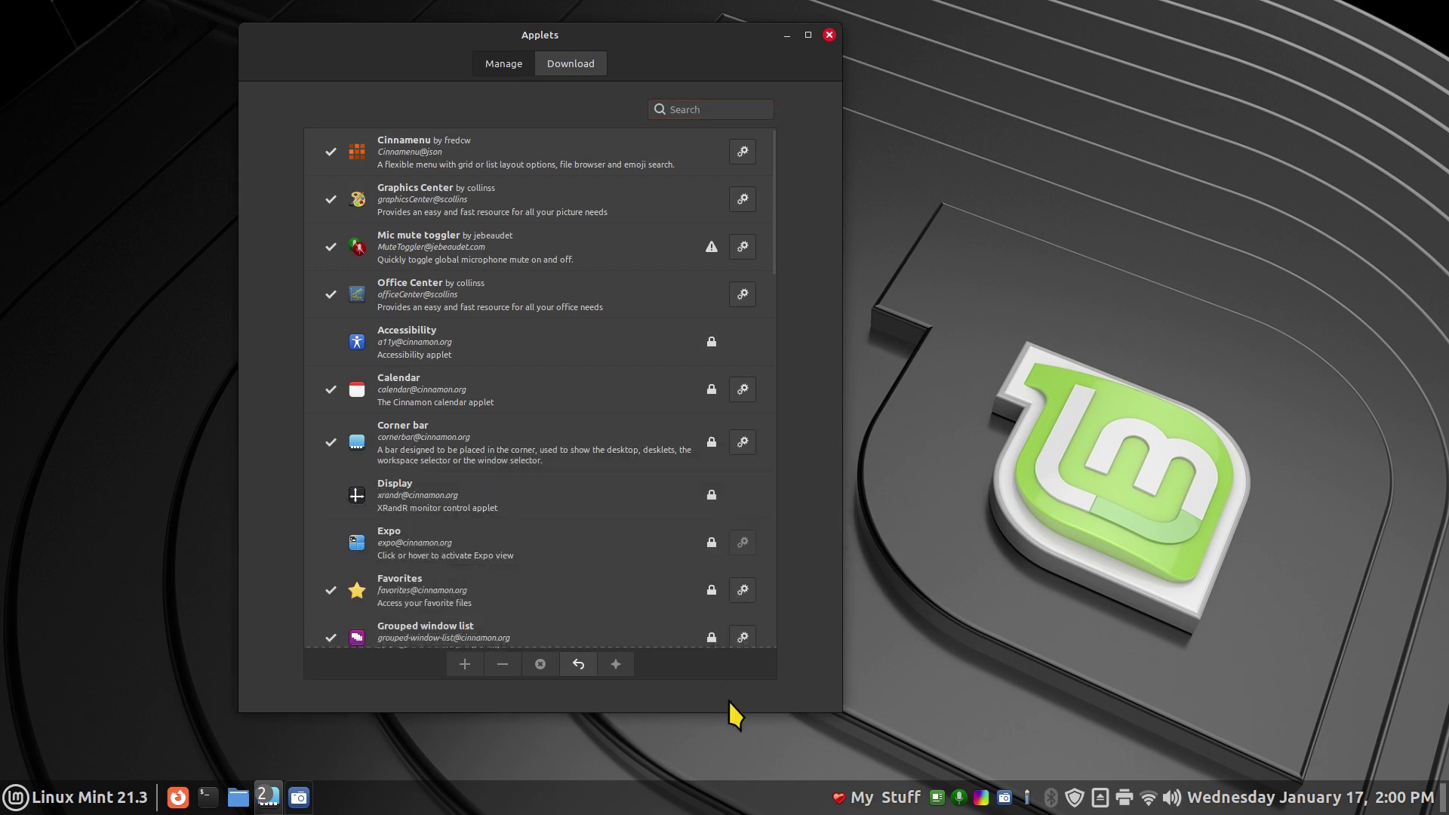
left_click_drag(701, 39, 786, 45)
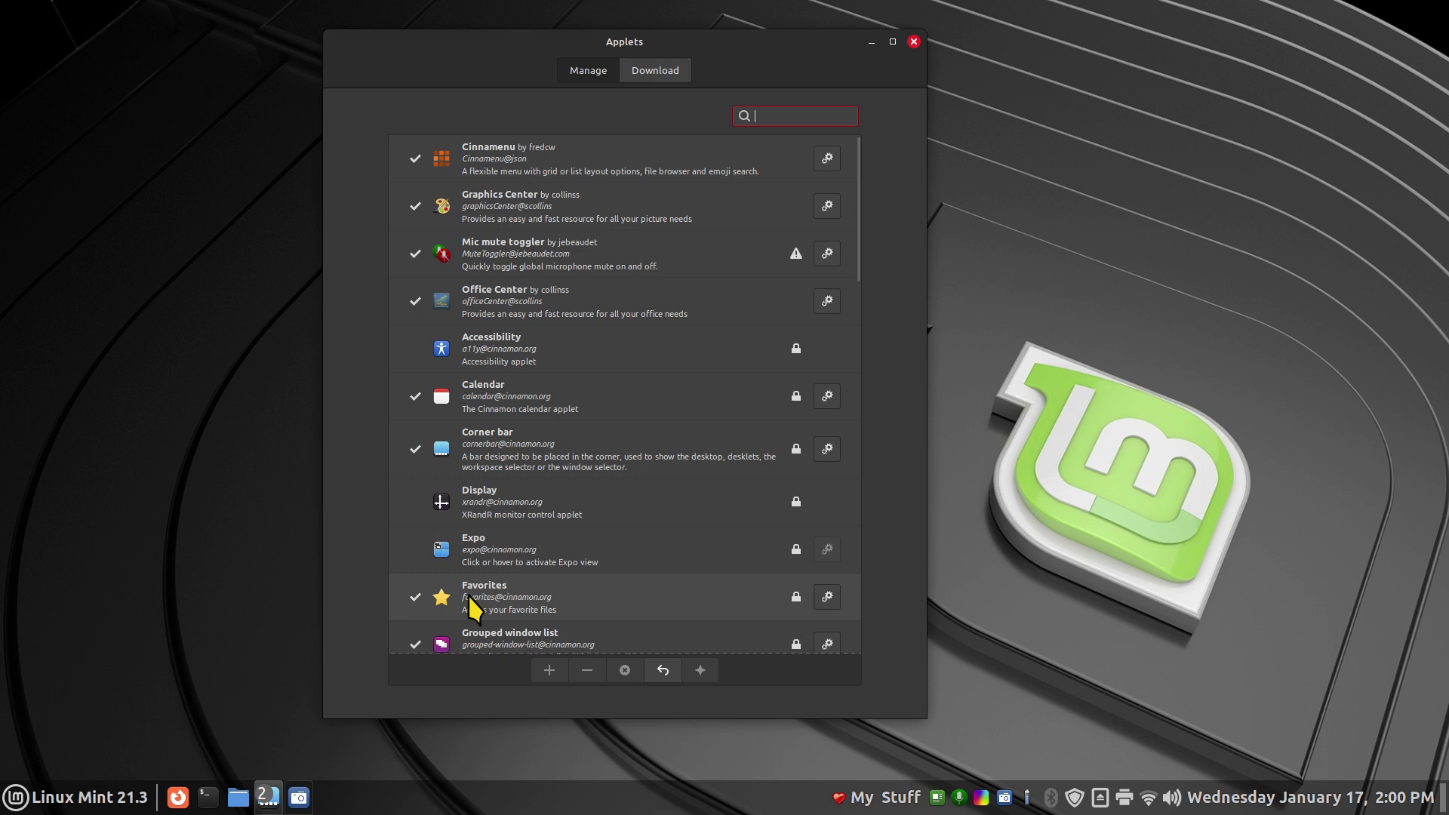
Step: Add the Documents folder to favorites from the home folder in Nemo
left_click(238, 797)
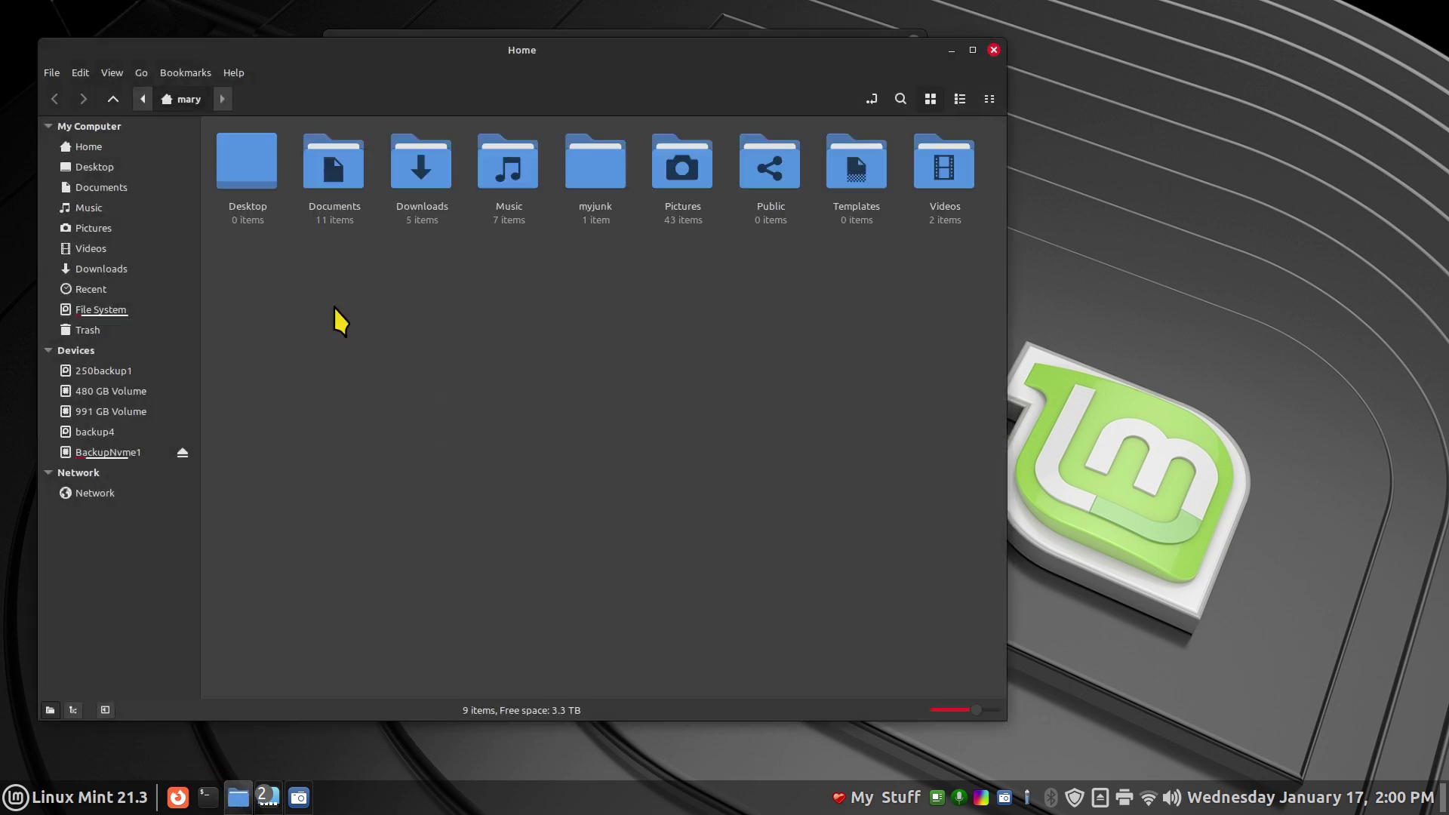
right_click(335, 175)
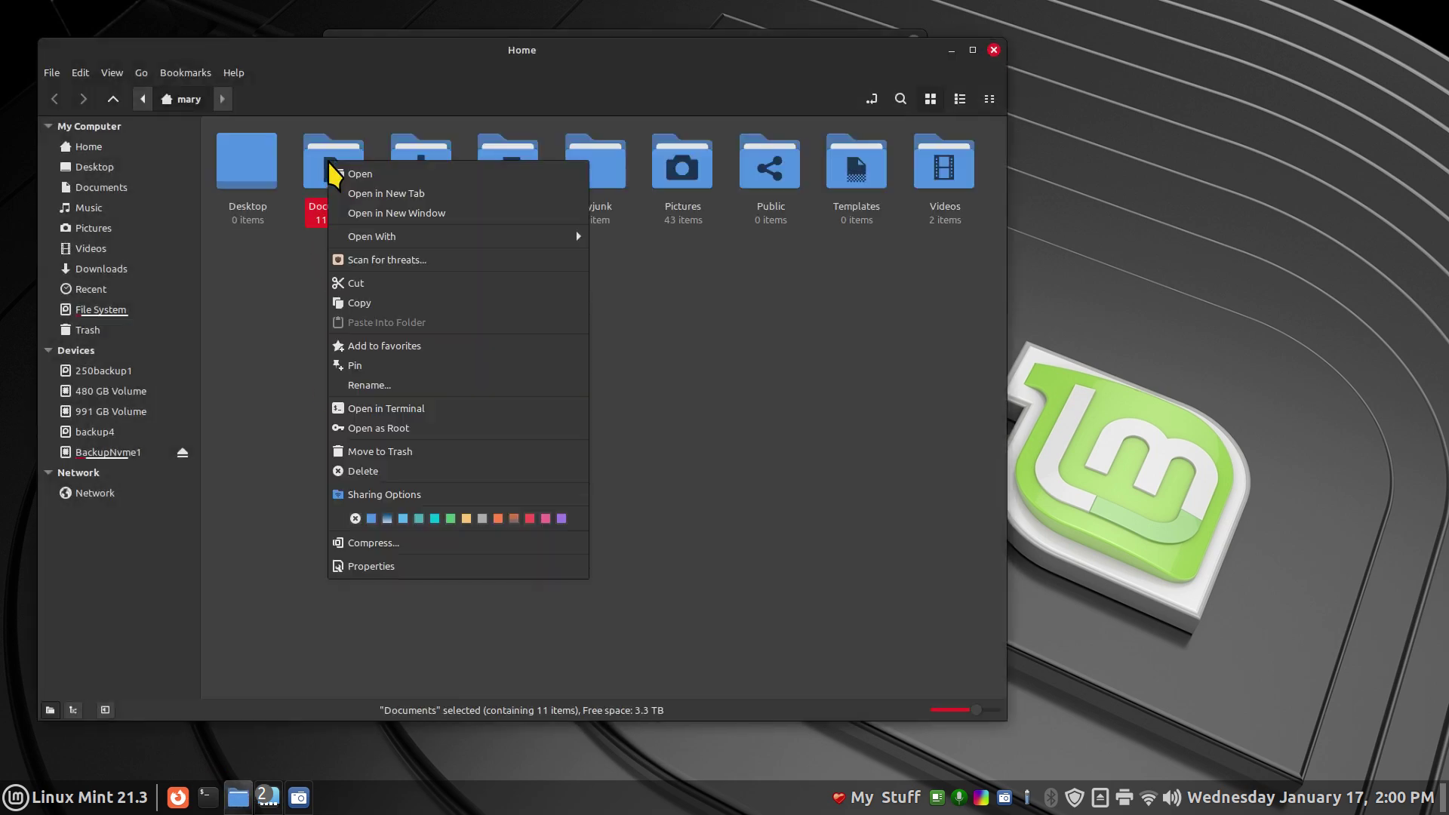
left_click(412, 349)
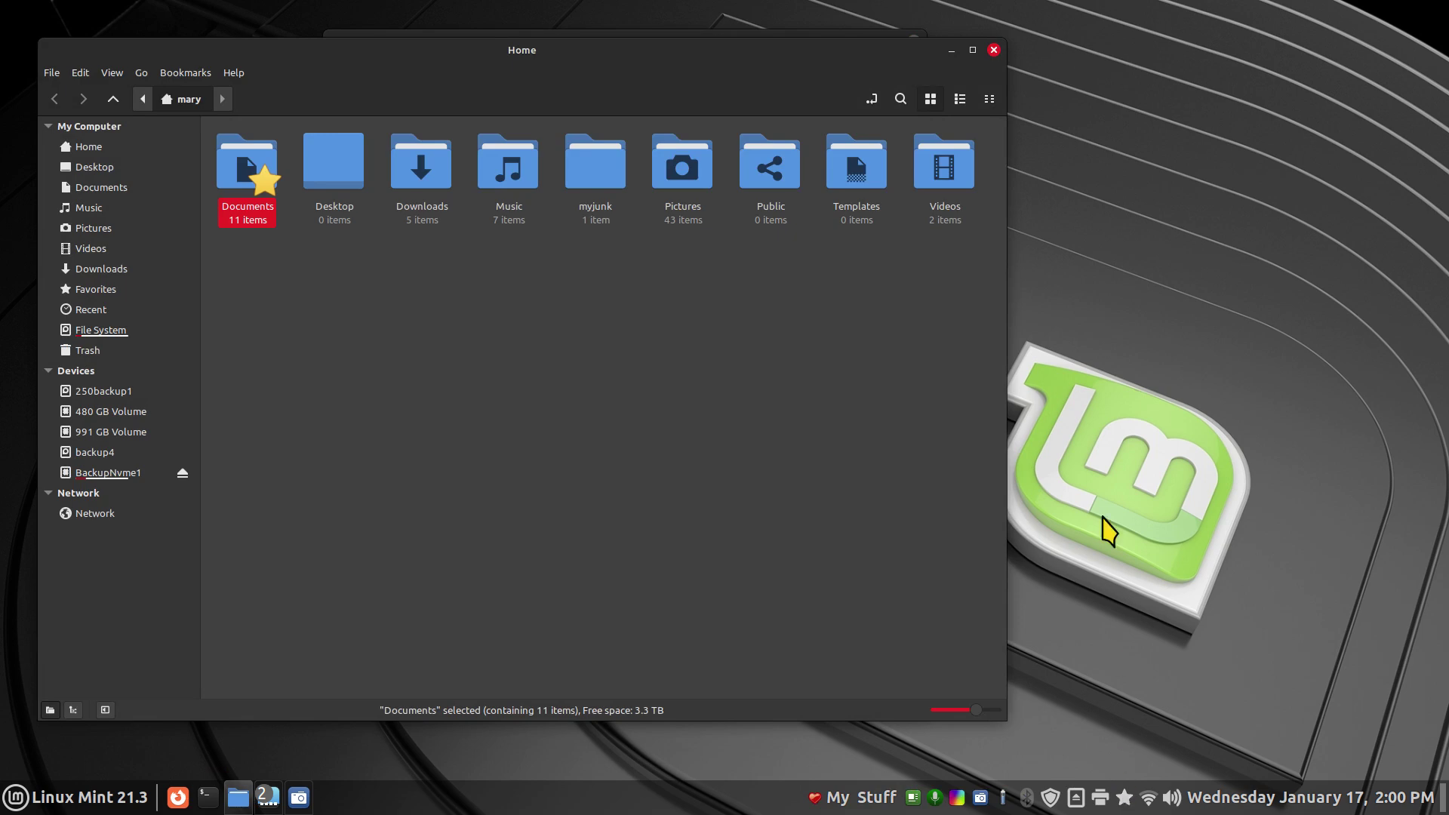
left_click(994, 50)
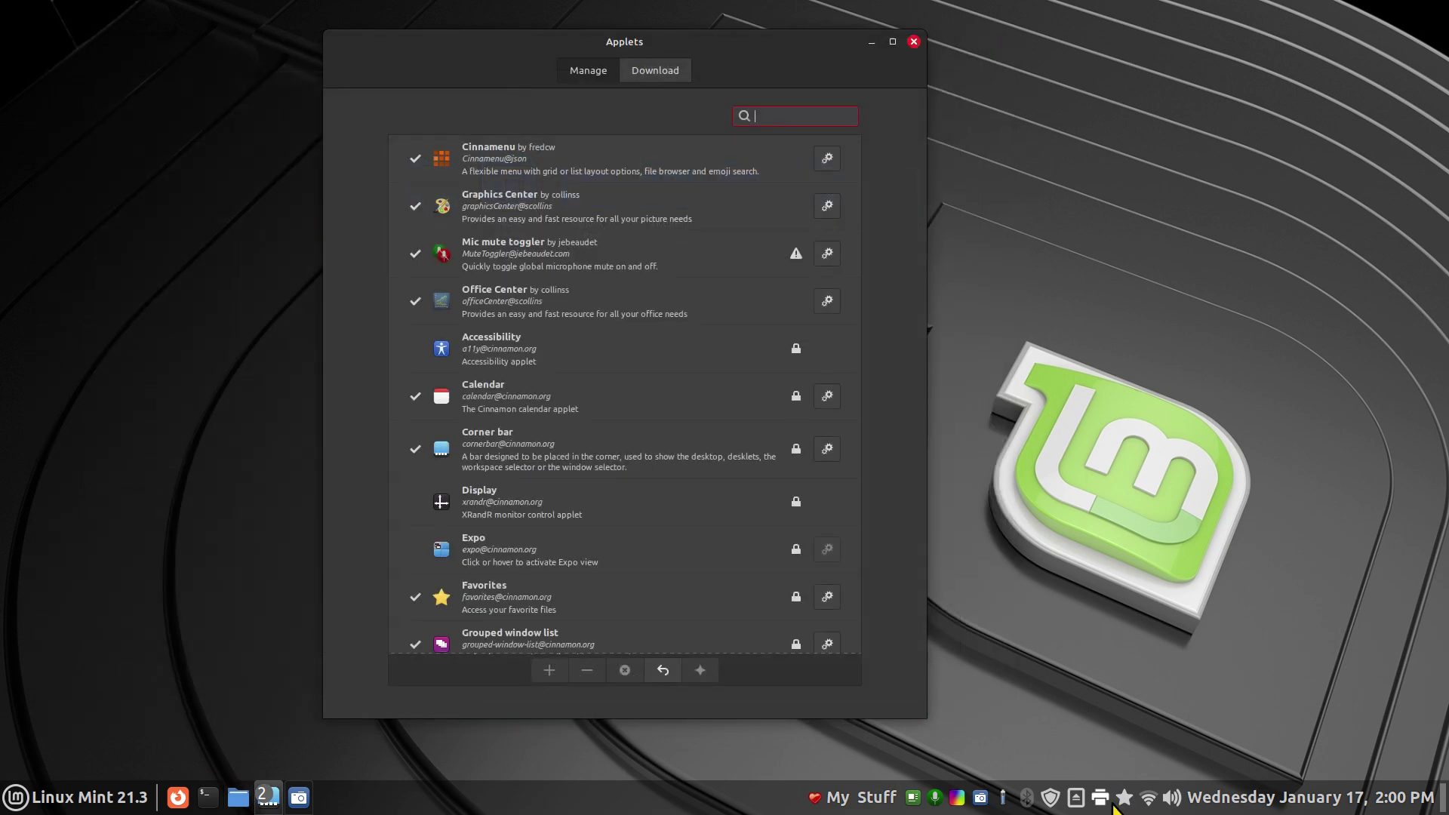
Step: Open Documents from the panel's Favorites list to confirm it, then close it
left_click(1123, 799)
left_click(1132, 757)
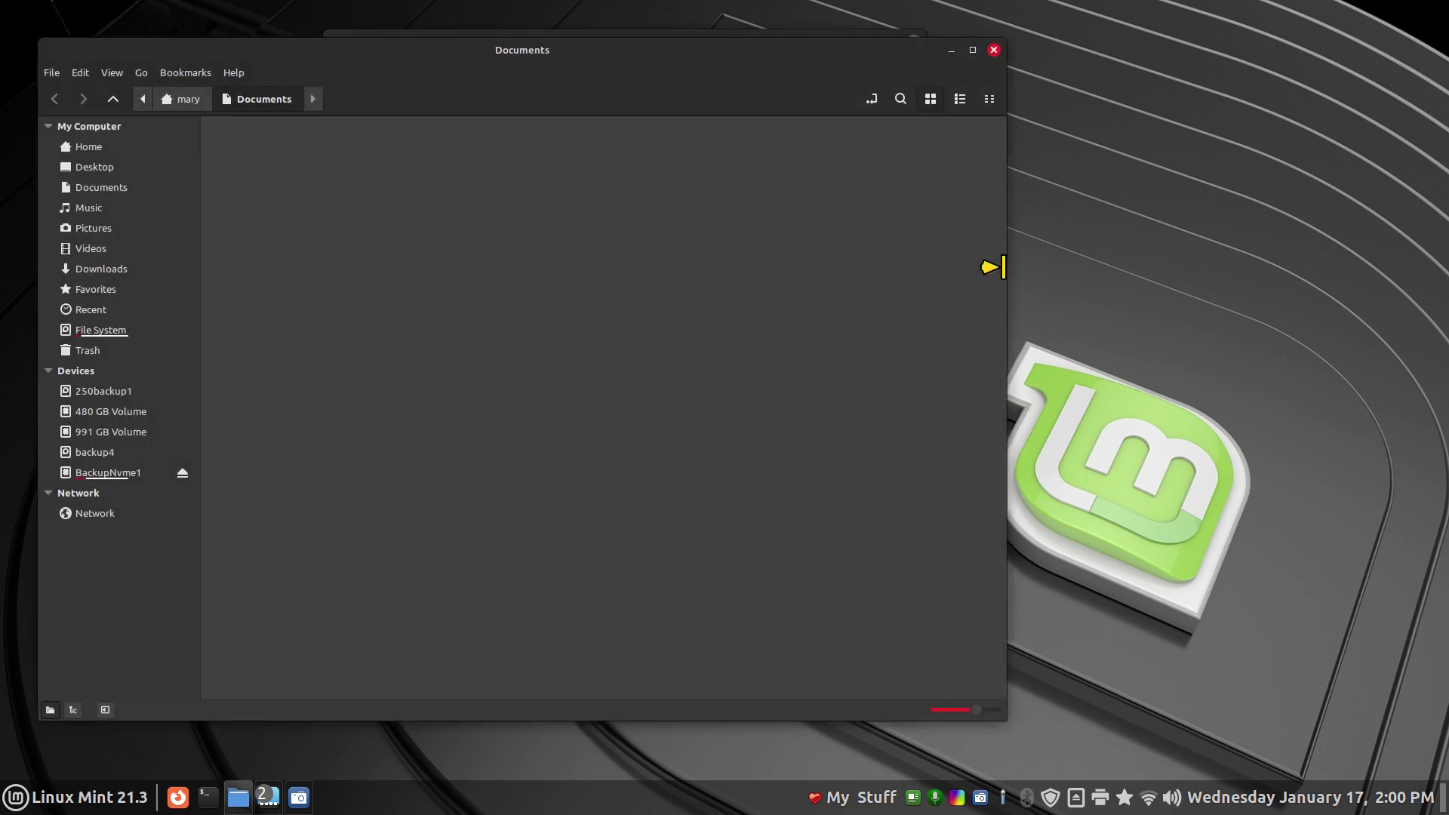
left_click(990, 47)
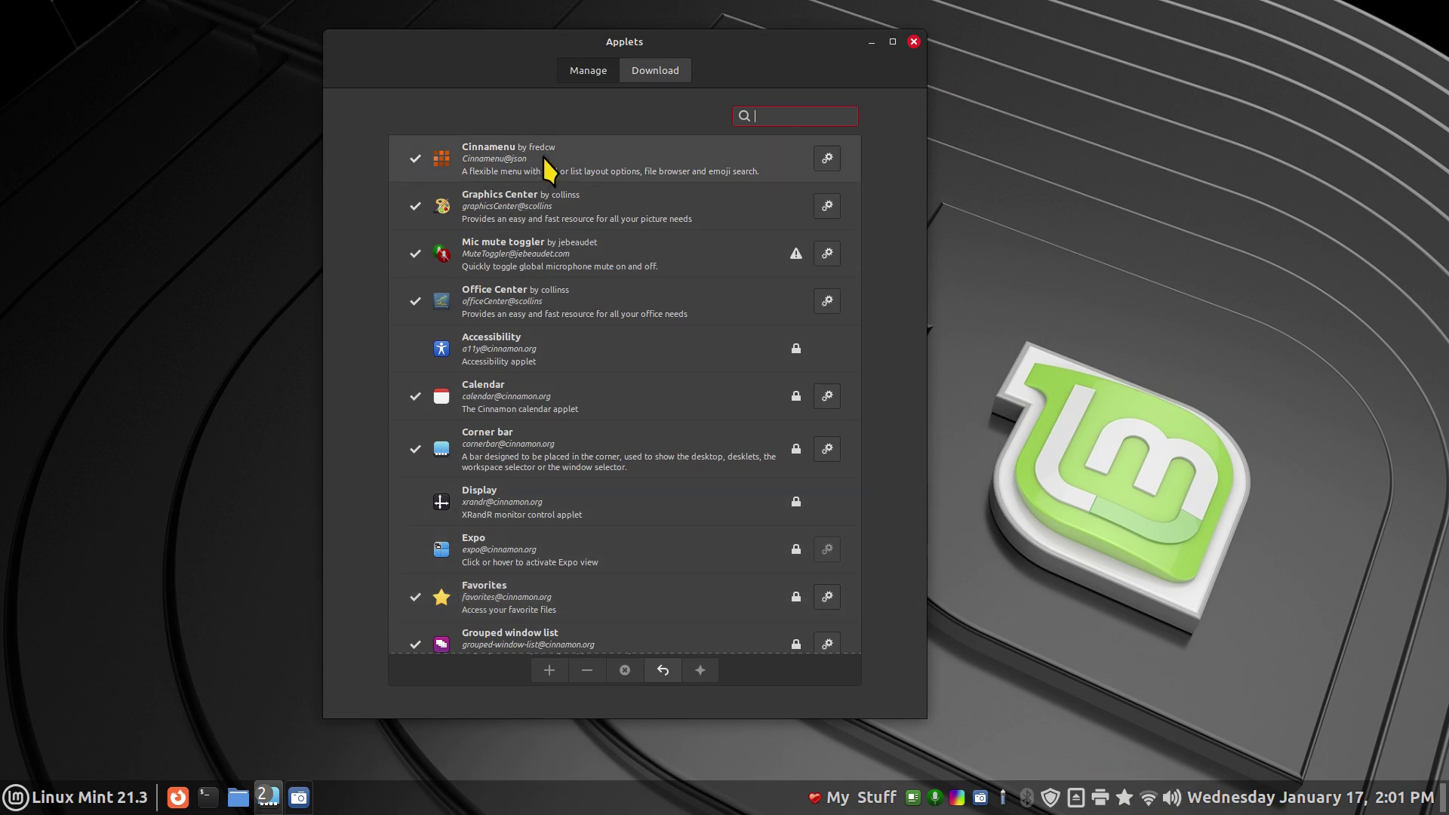
Step: Select the Cinnamenu, Graphics Center, Mic mute toggler and Office Center entries, then view downloadable applets
left_click(482, 157)
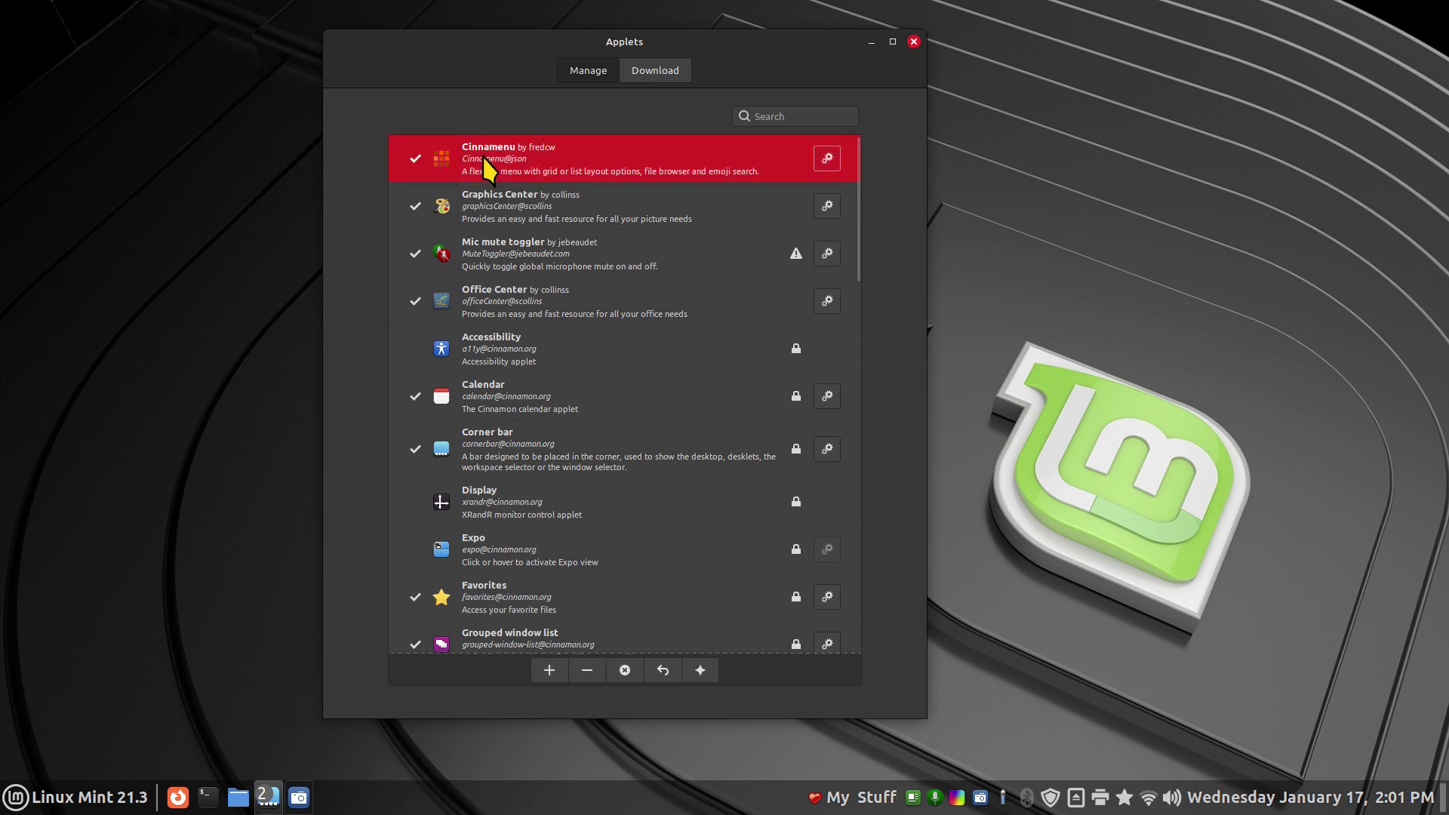
left_click(489, 206)
left_click(534, 252)
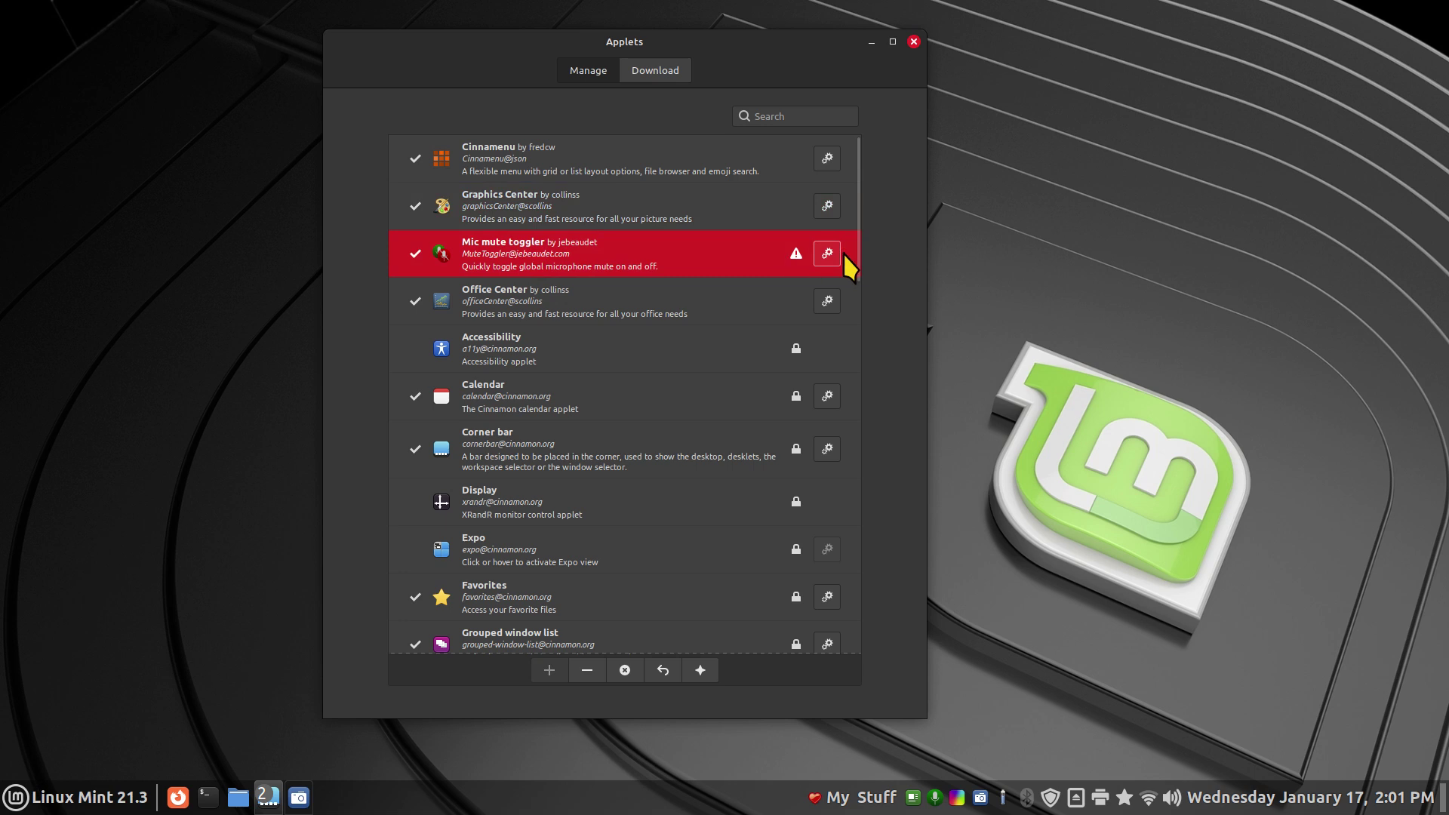
mouse_move(798, 255)
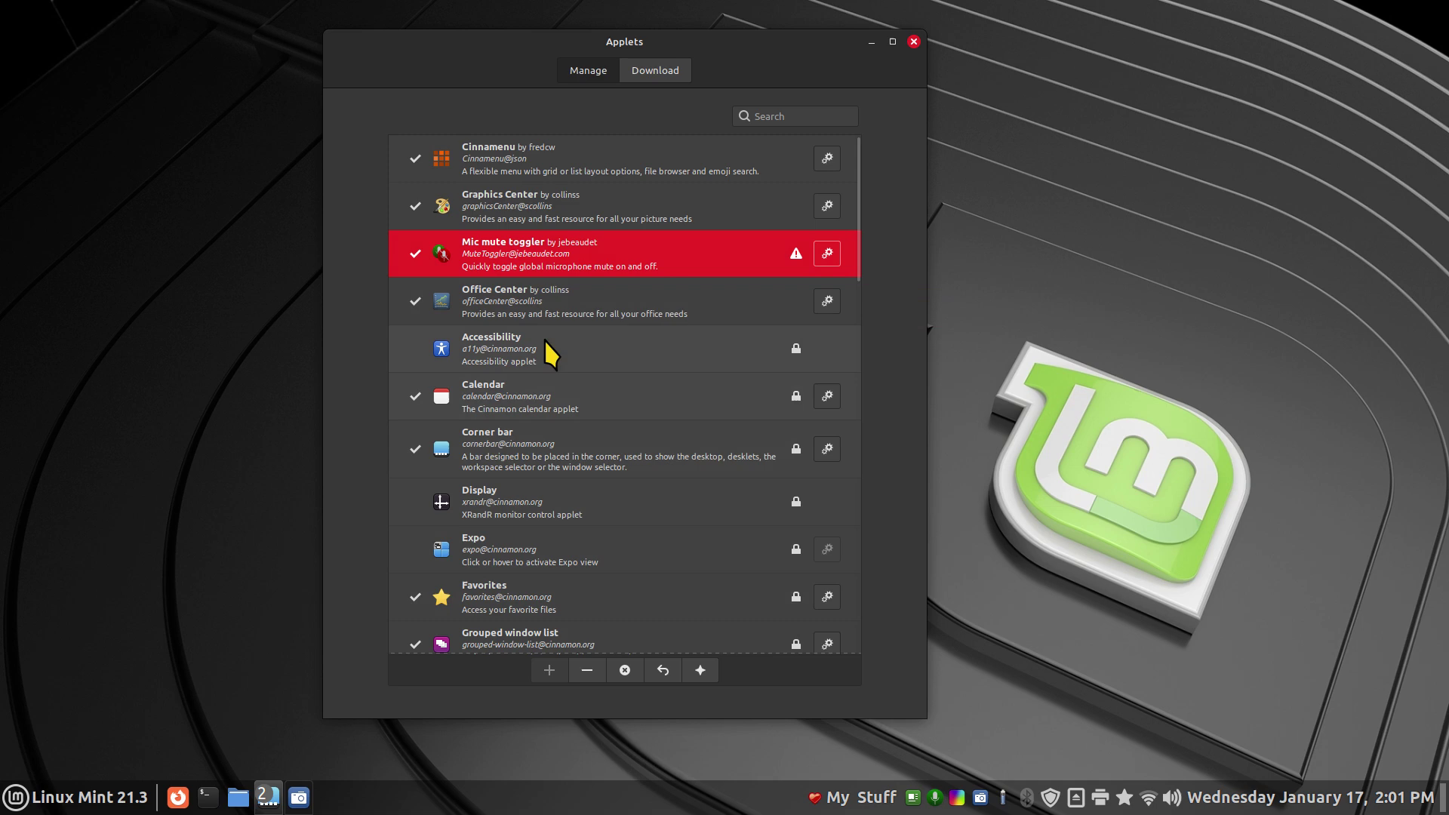
left_click(504, 302)
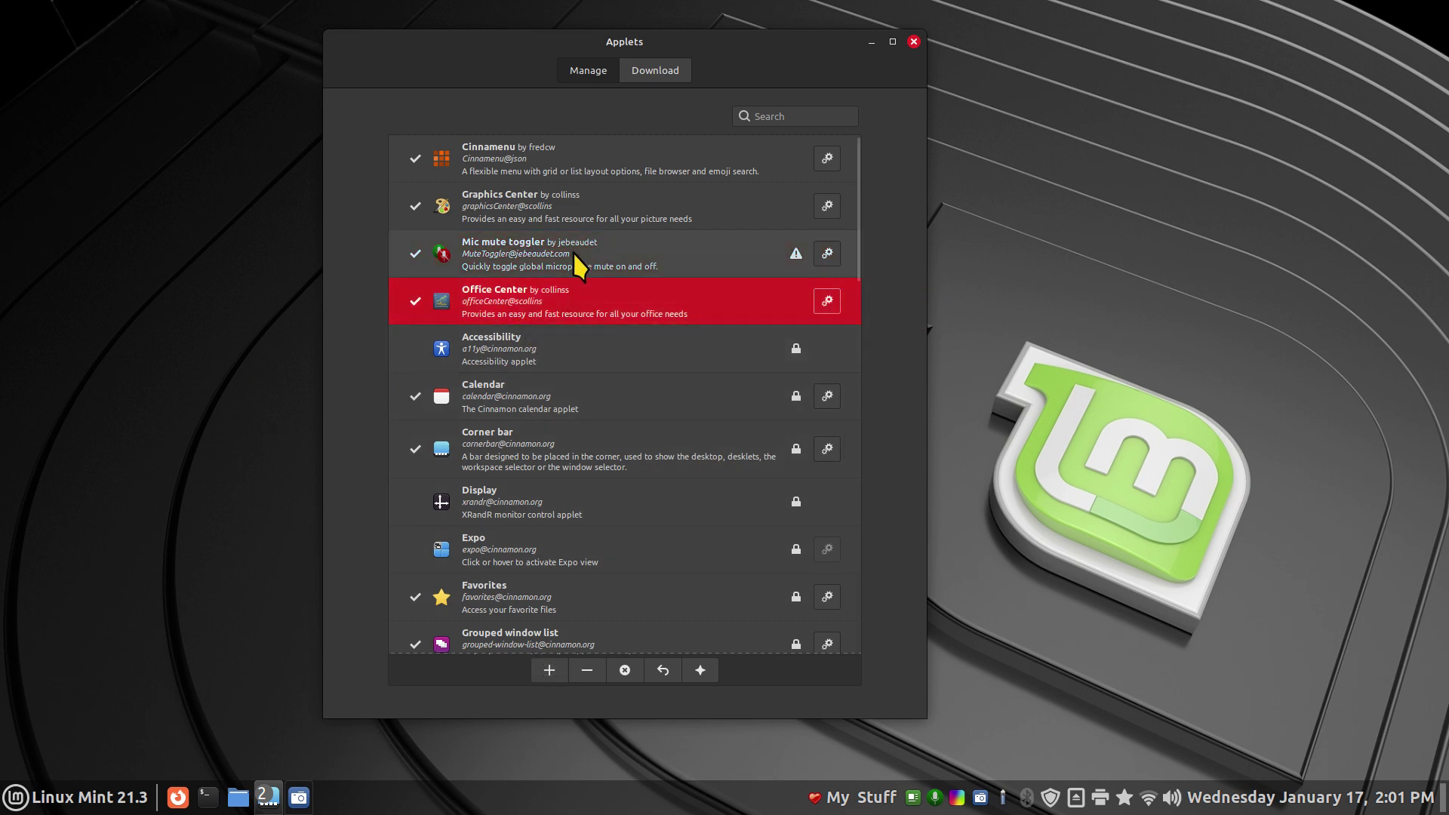
left_click(646, 74)
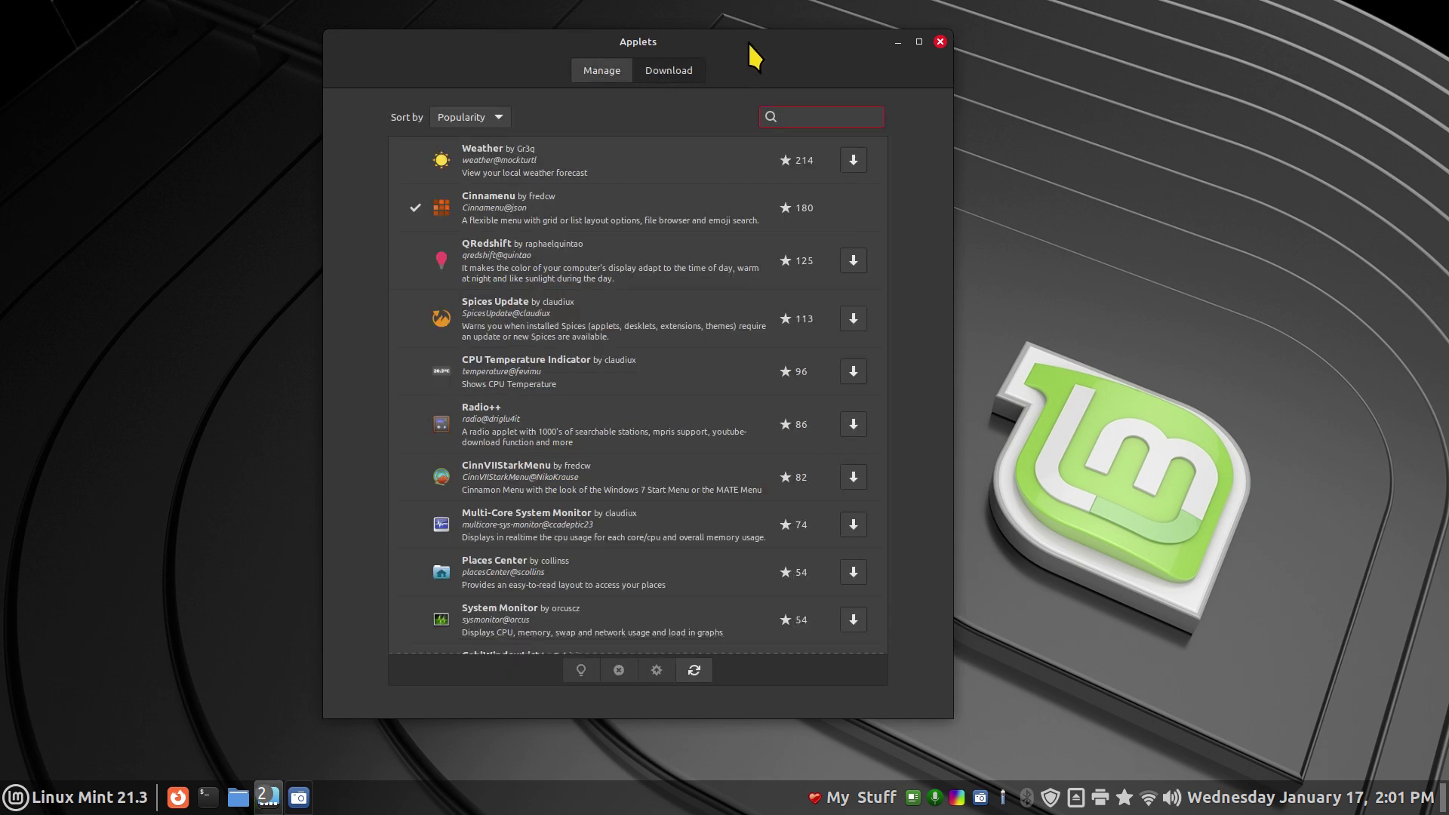
Step: Keep the downloadable applets sorted by Popularity and scroll through the list
left_click(499, 117)
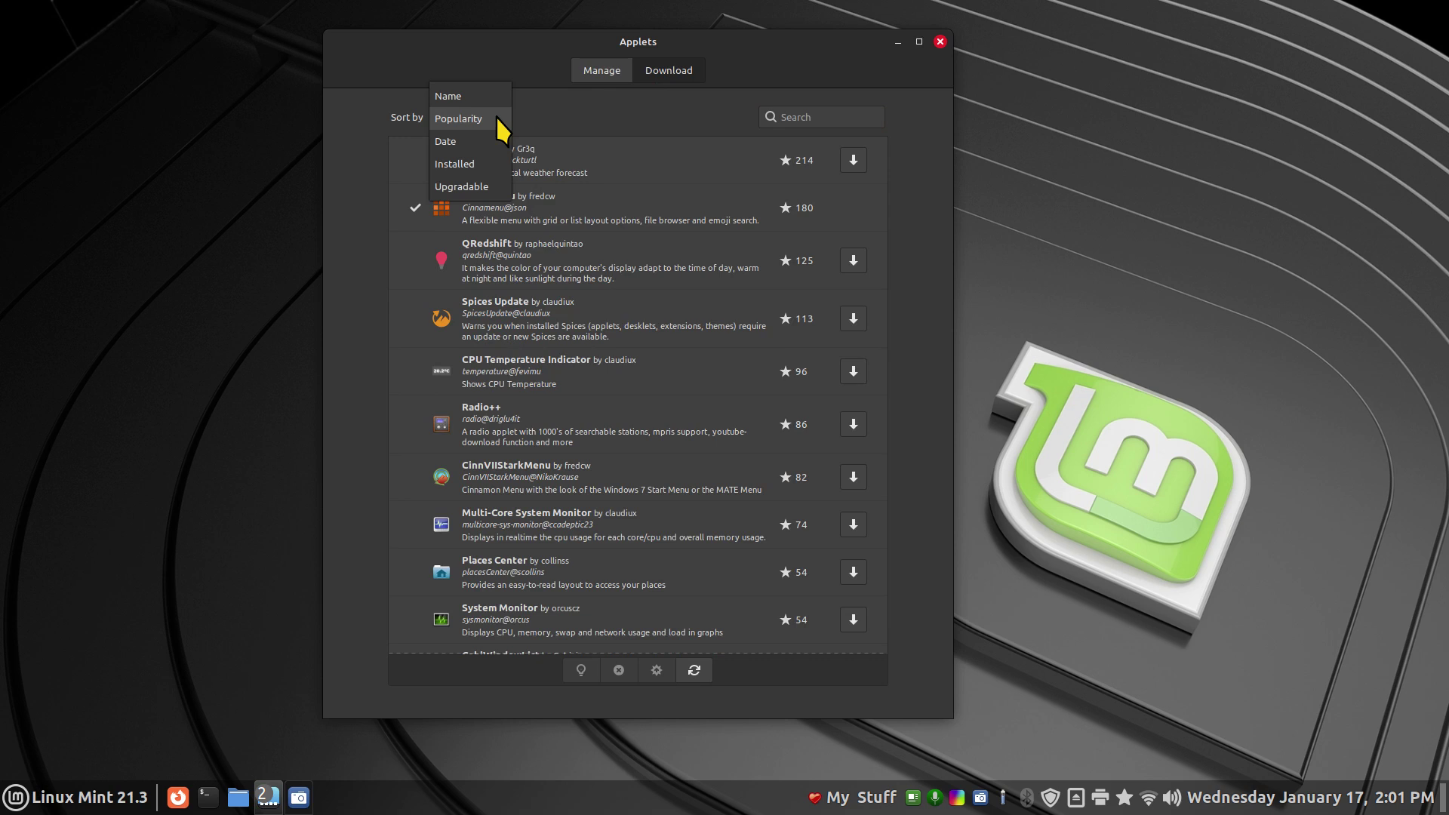
left_click(565, 112)
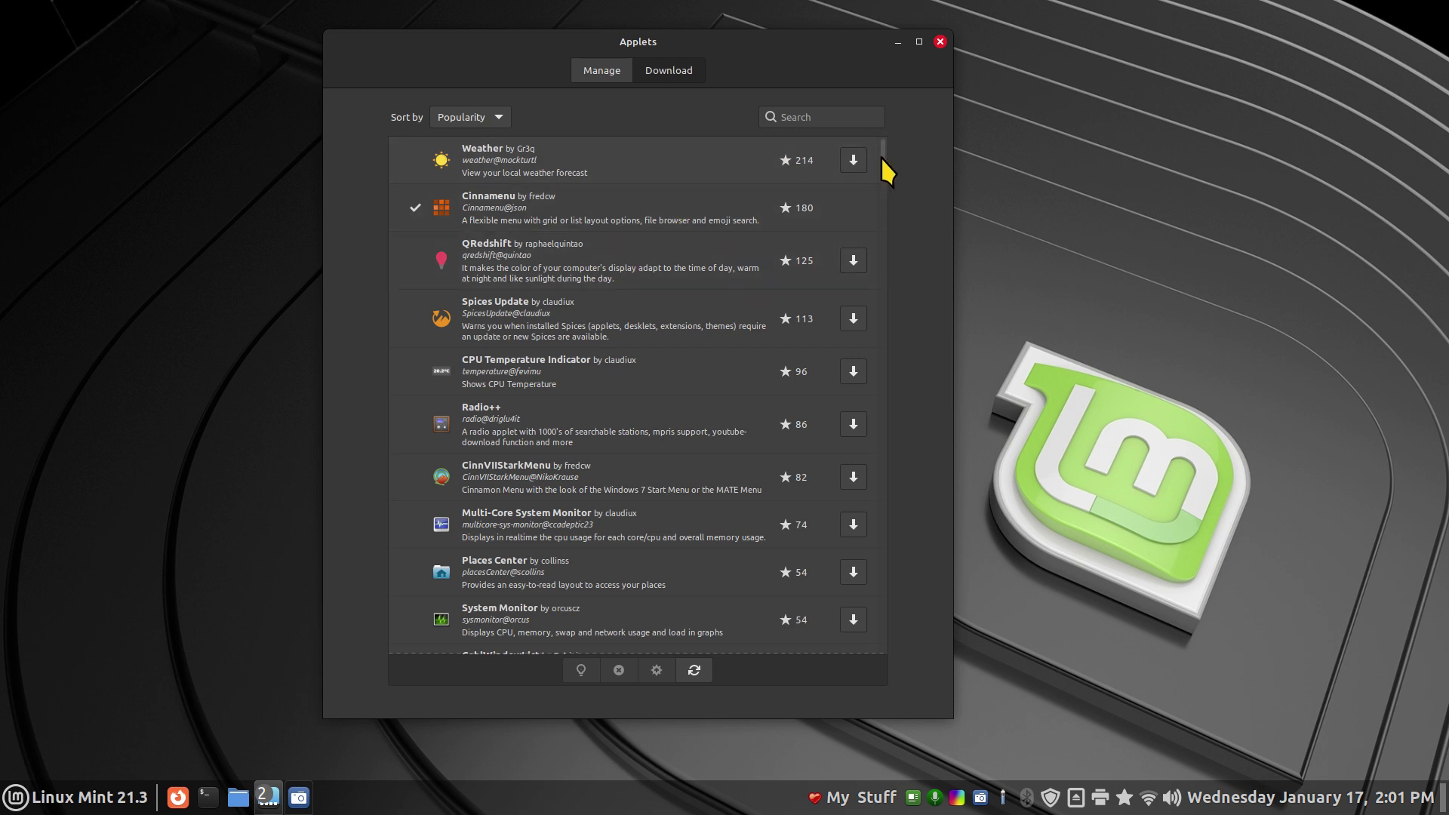
mouse_move(883, 158)
left_mouse_down()
mouse_move(884, 224)
mouse_move(899, 135)
left_mouse_up()
Step: Close the Applets manager and open the downloadable desklets list via Add Desklets
left_click(940, 41)
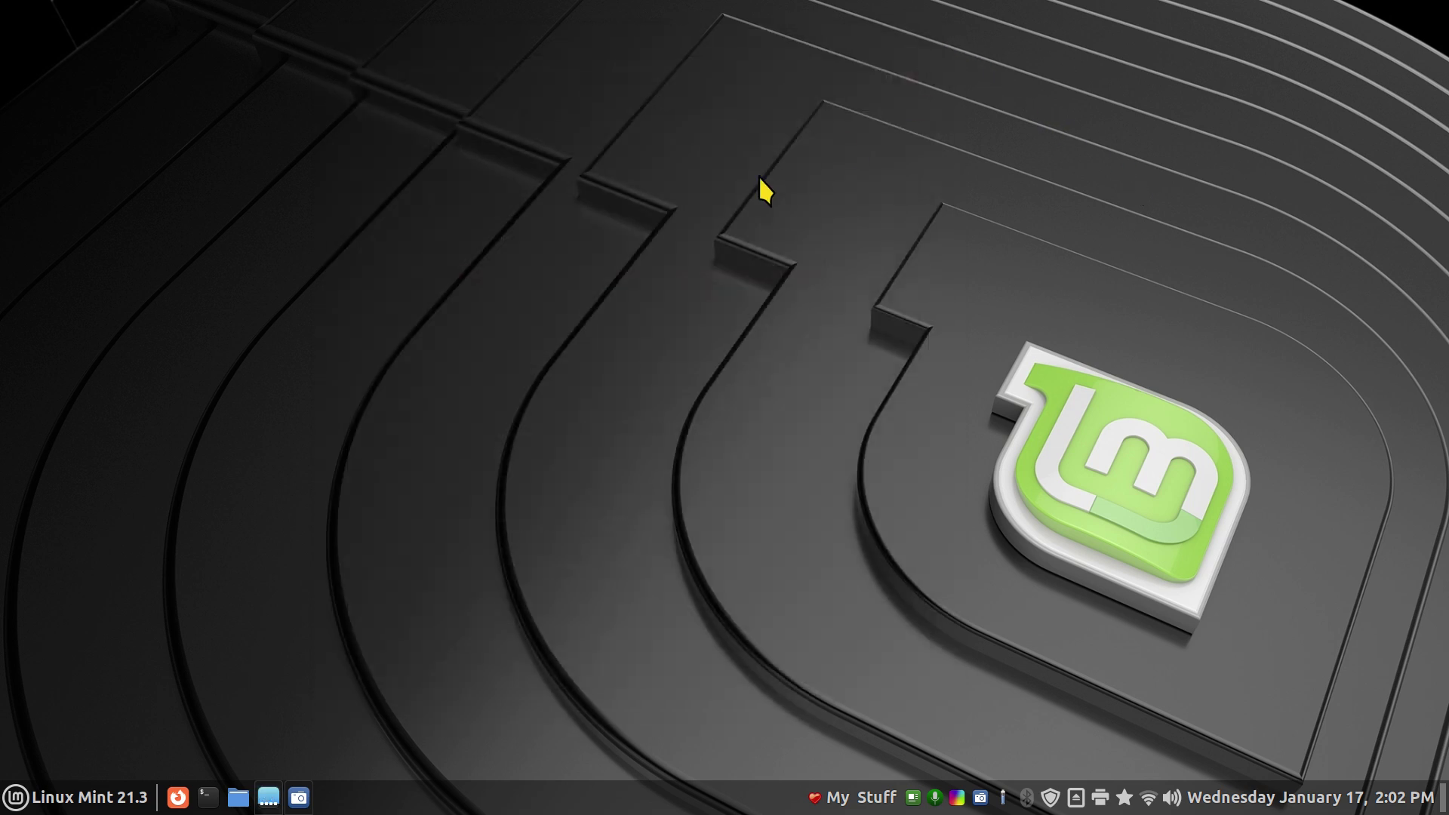
right_click(657, 163)
left_click(769, 255)
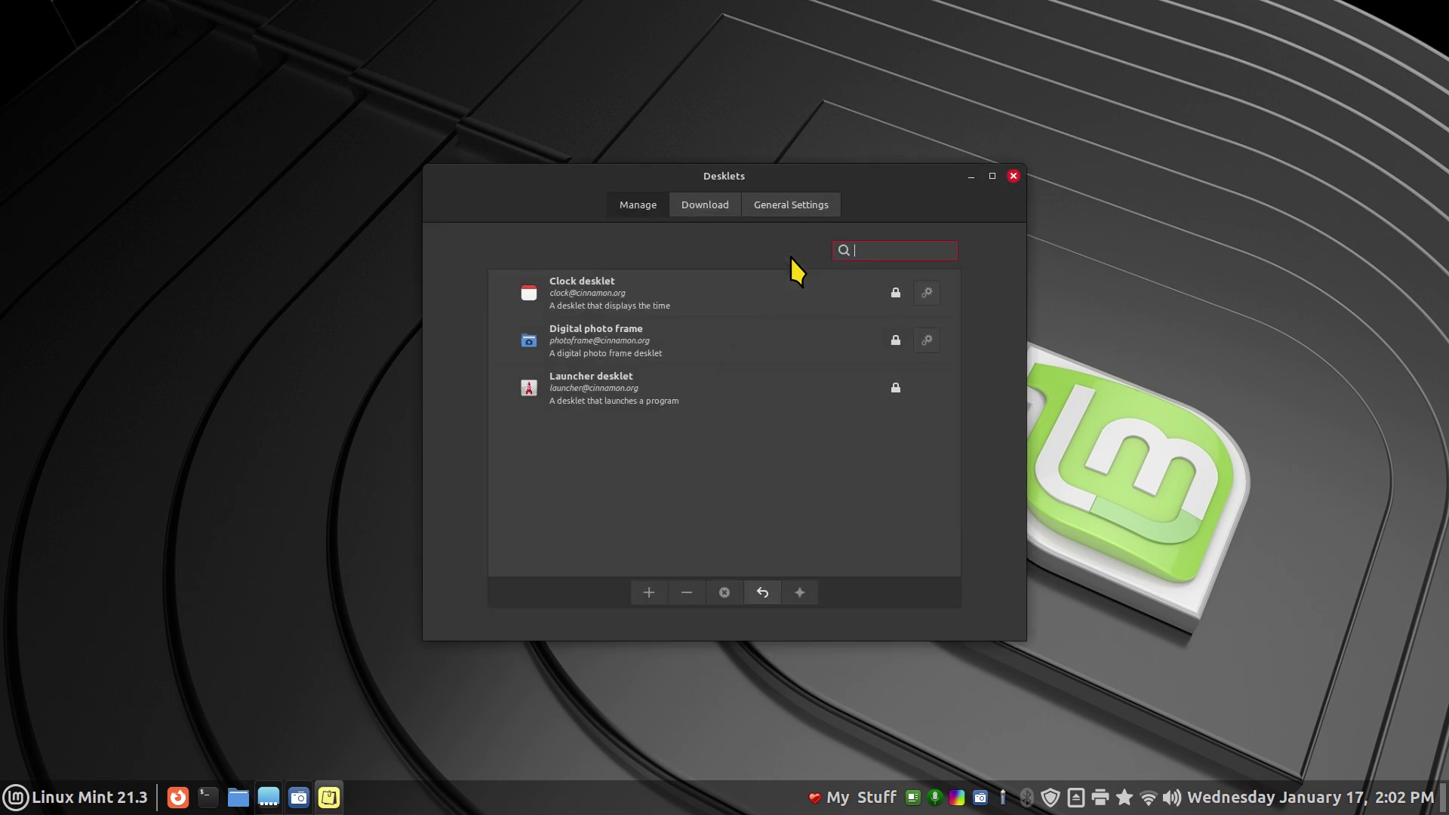
left_click(709, 205)
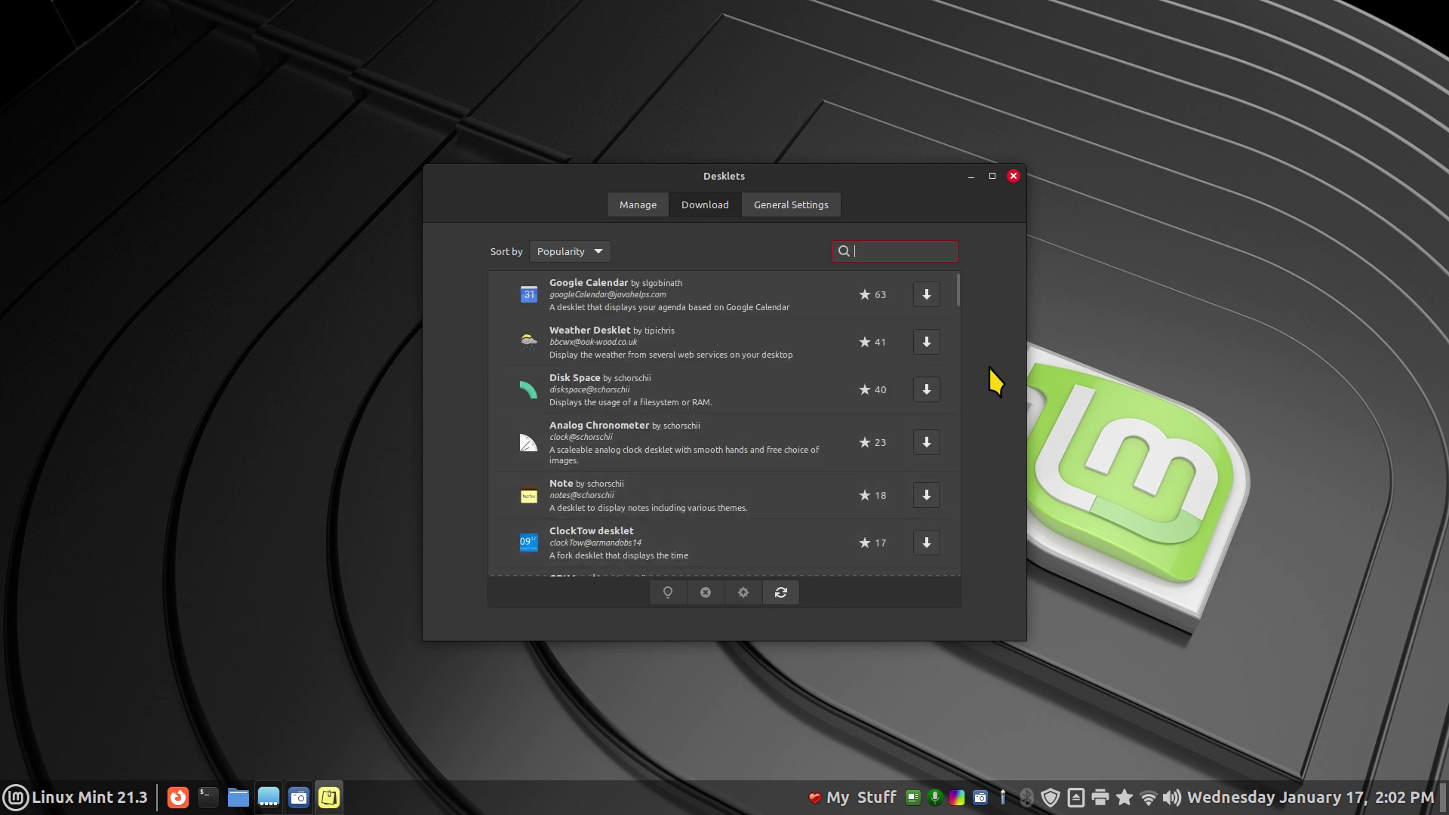
Step: Download the Calendar desklet and show the installed desklets list
scroll(733, 381, "down", 10)
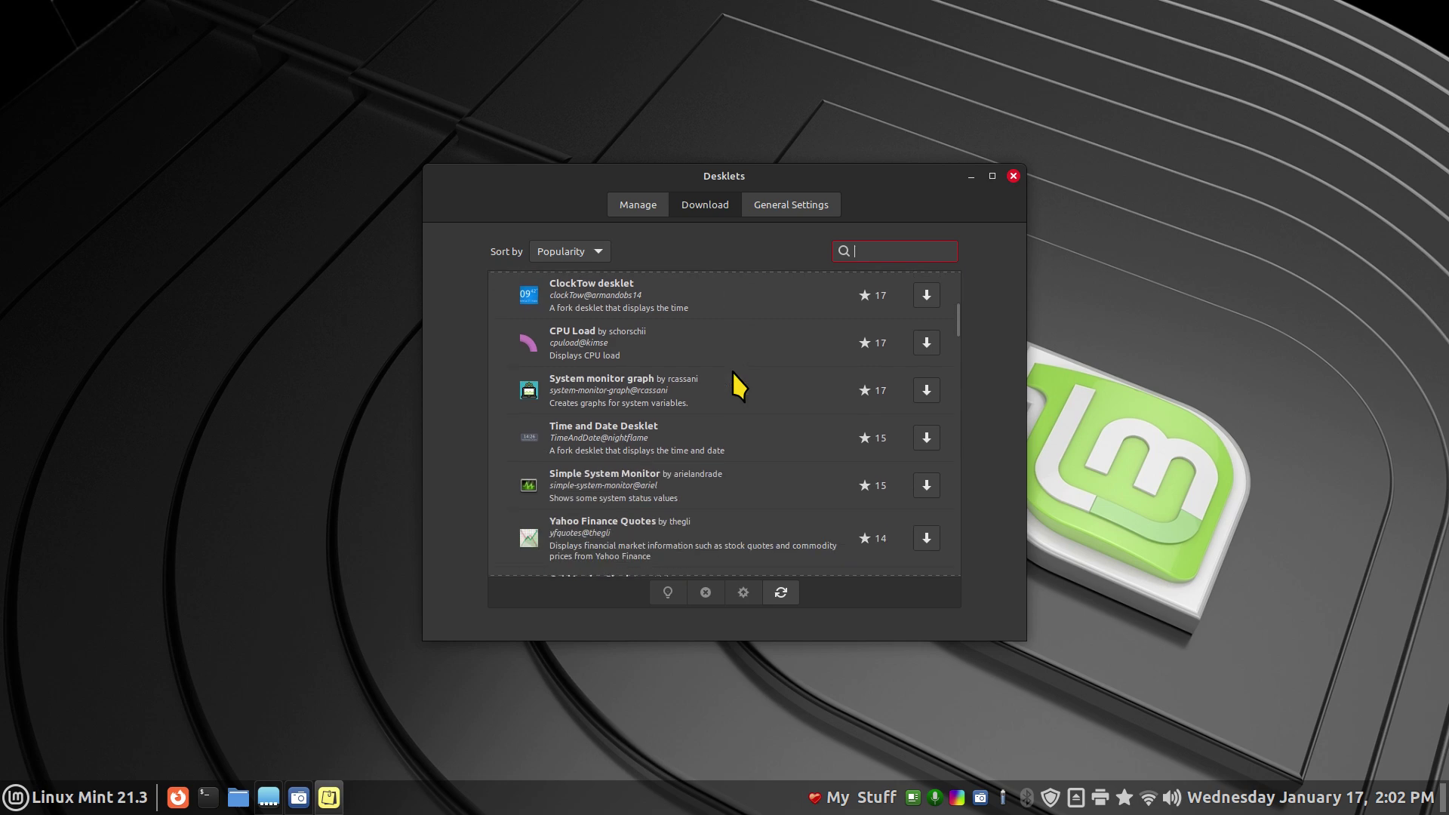
left_click(578, 474)
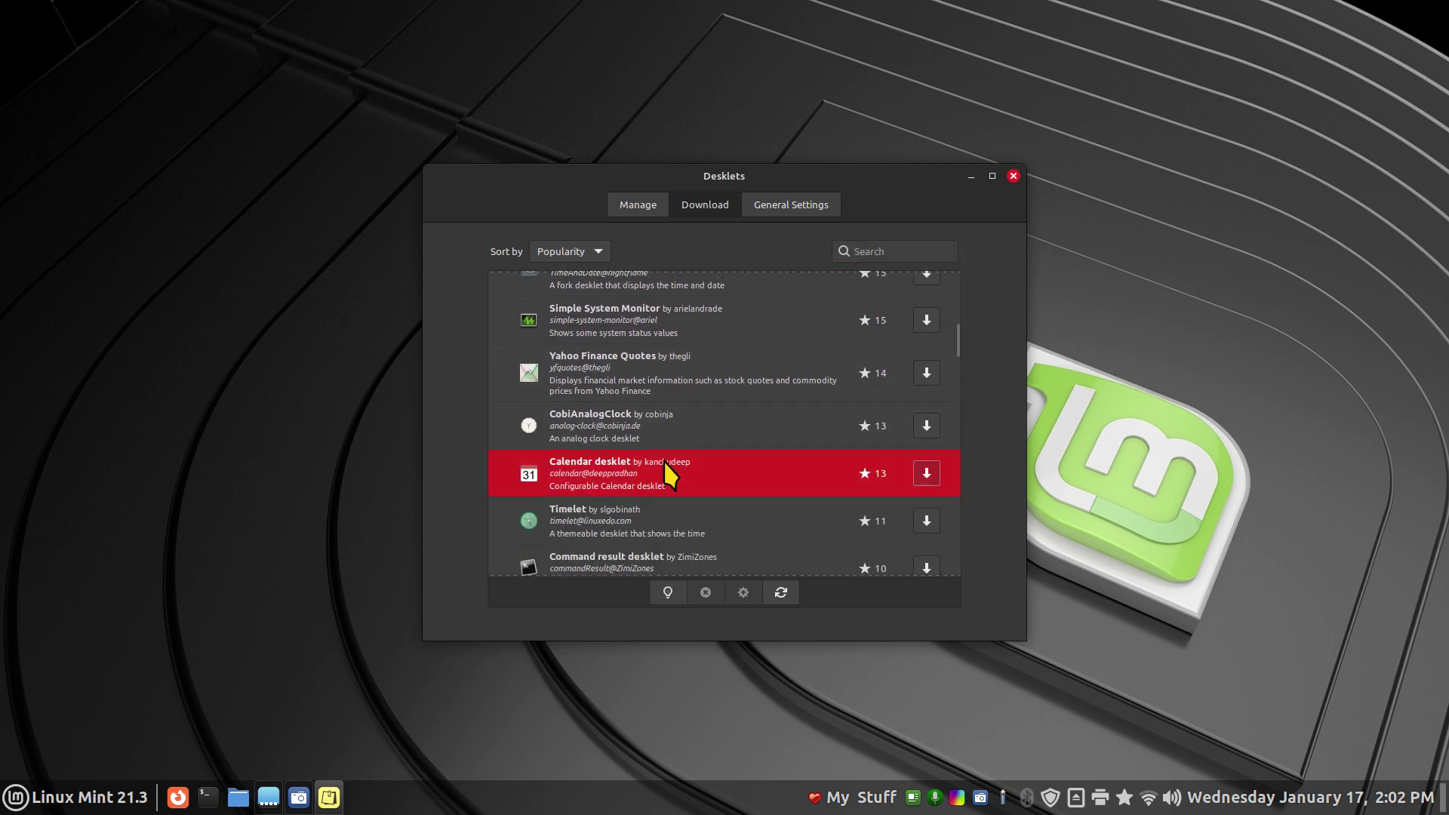
left_click(926, 473)
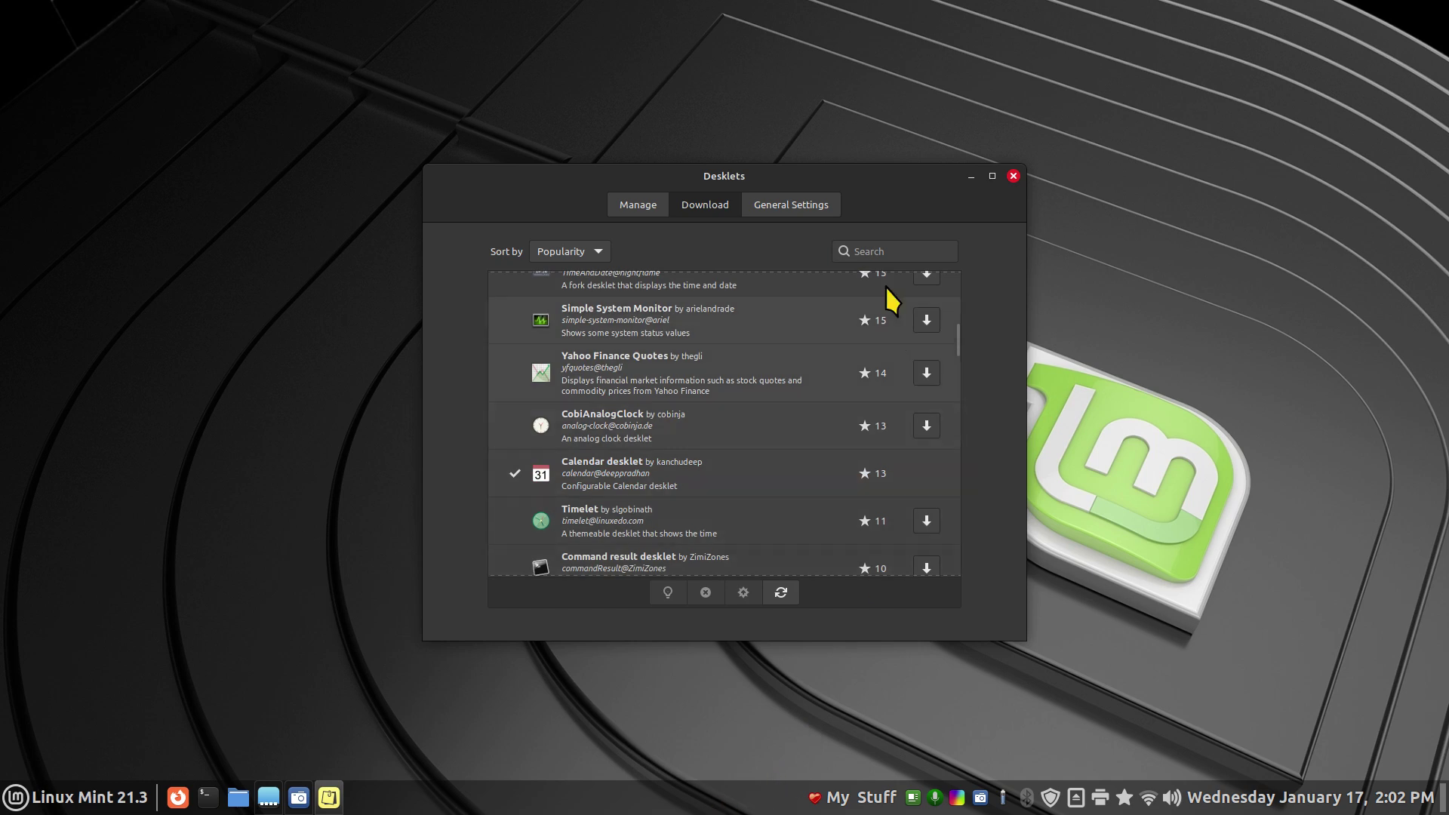
left_click(655, 205)
Step: Add the Calendar desklet to the desktop beside the Mint logo and close the Desklets window
left_click(590, 298)
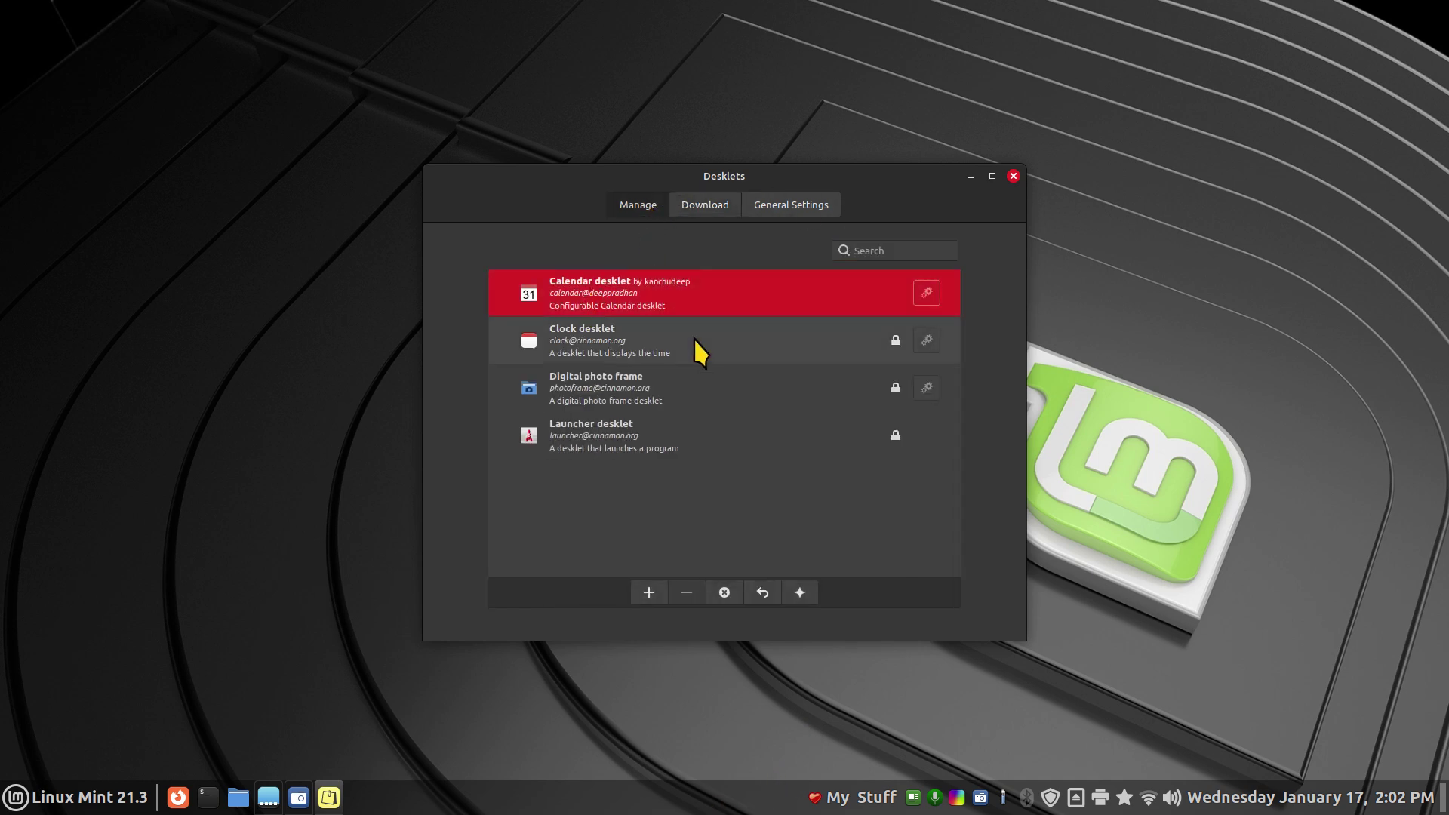
left_click(648, 593)
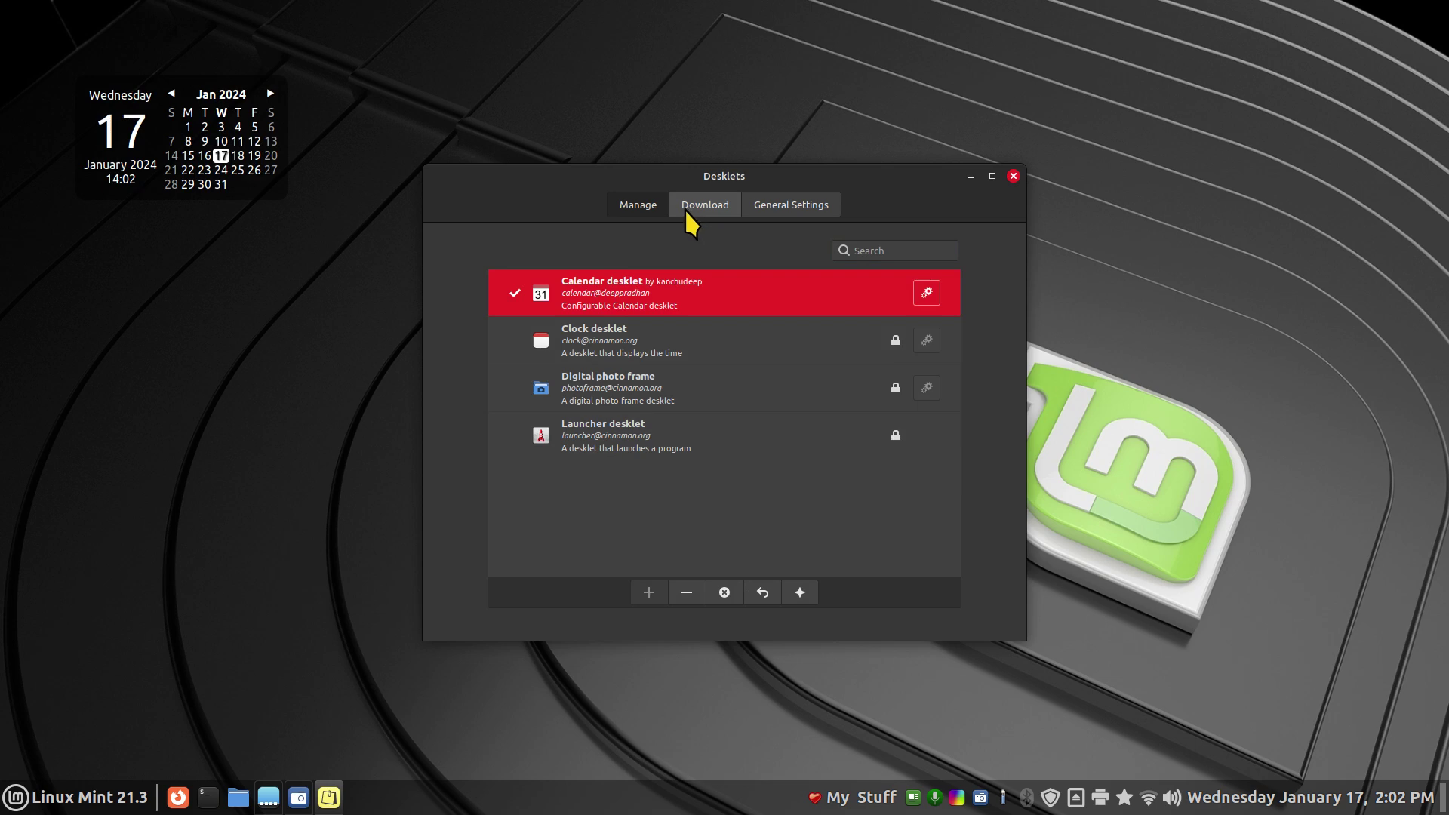
left_click_drag(557, 200, 306, 136)
left_click_drag(186, 129, 1053, 311)
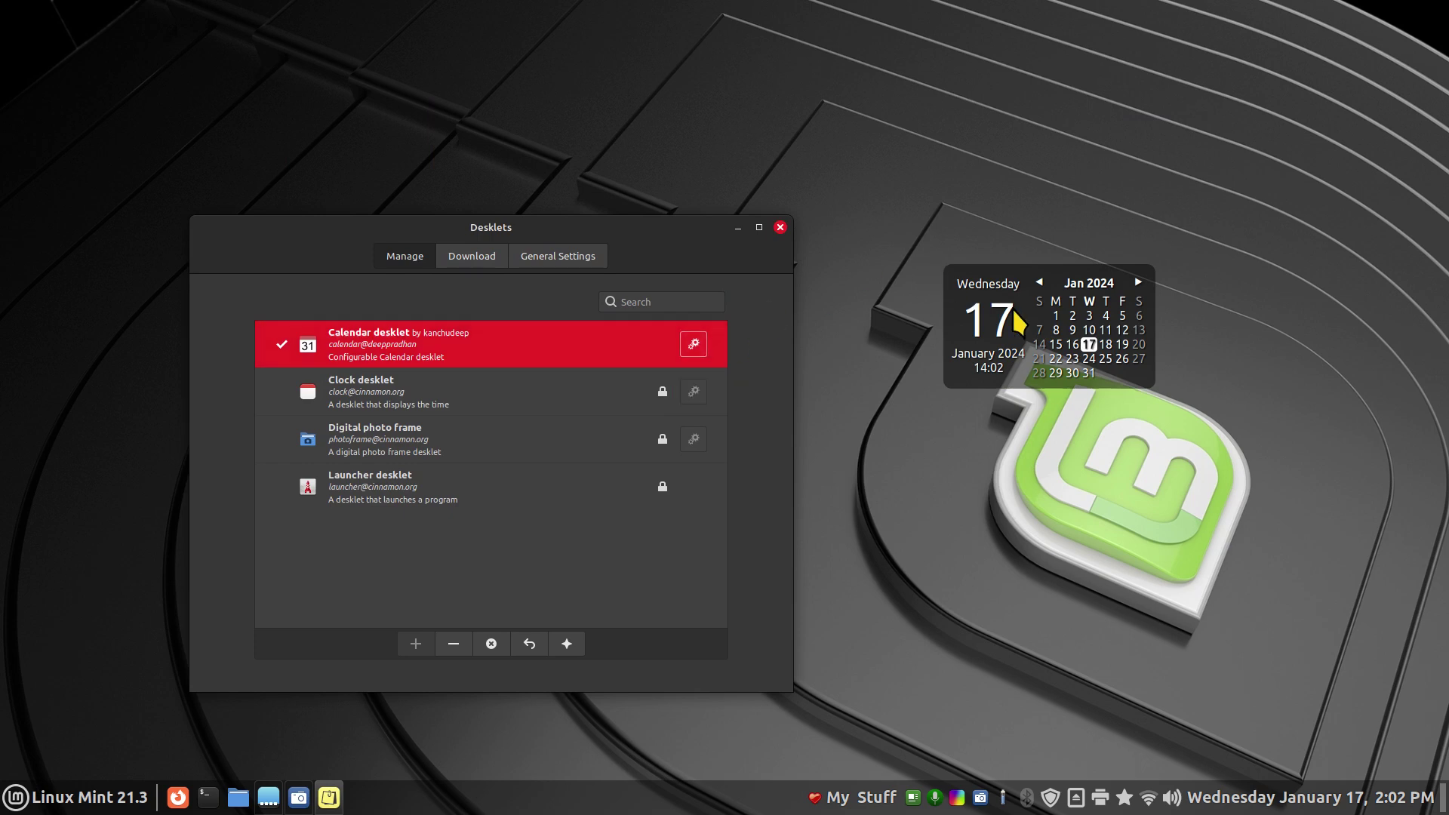
left_click(781, 228)
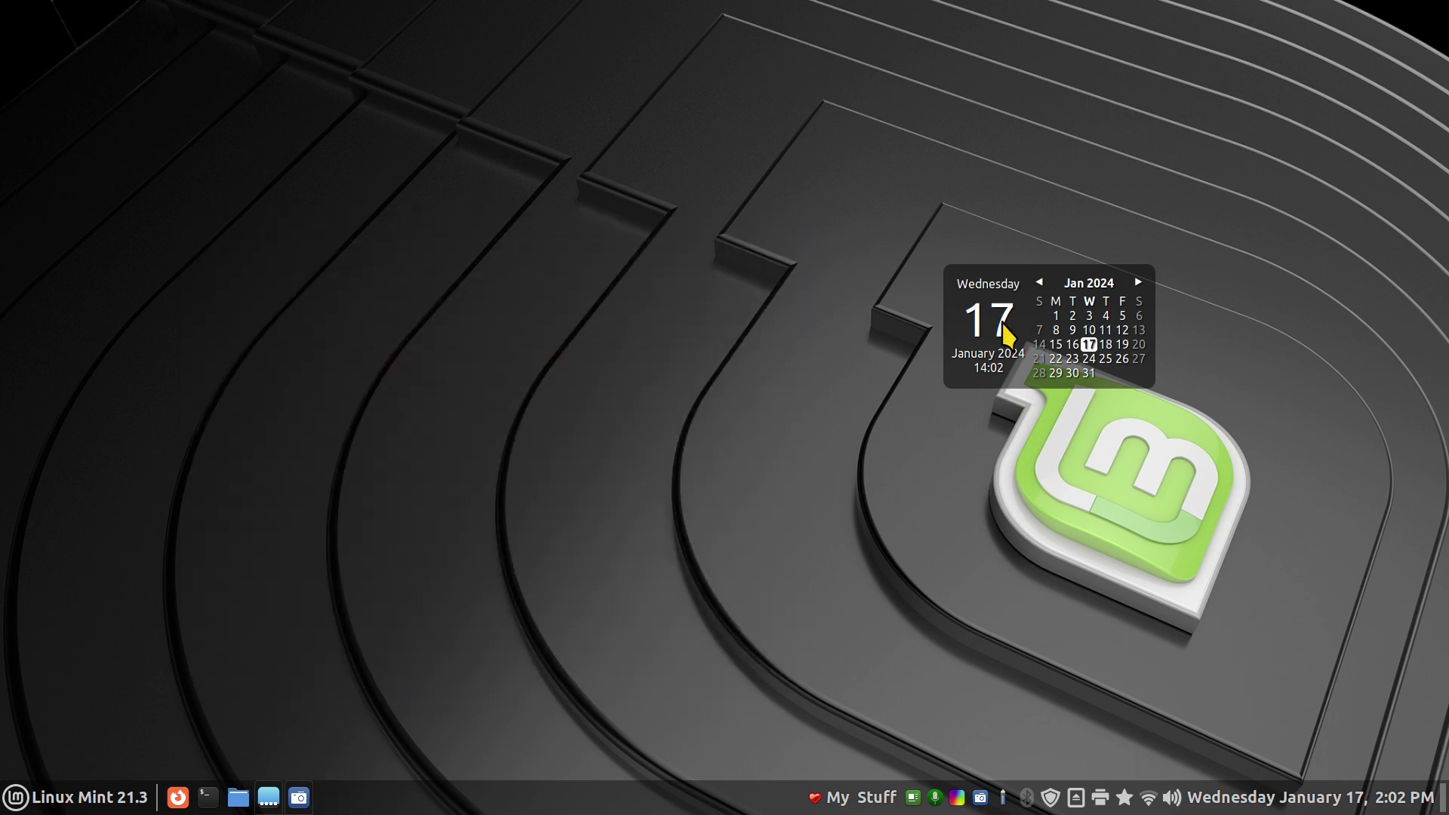
right_click(1060, 326)
Step: Set the calendar desklet's font size to 28.3 and its transparency to 100
left_click(1180, 302)
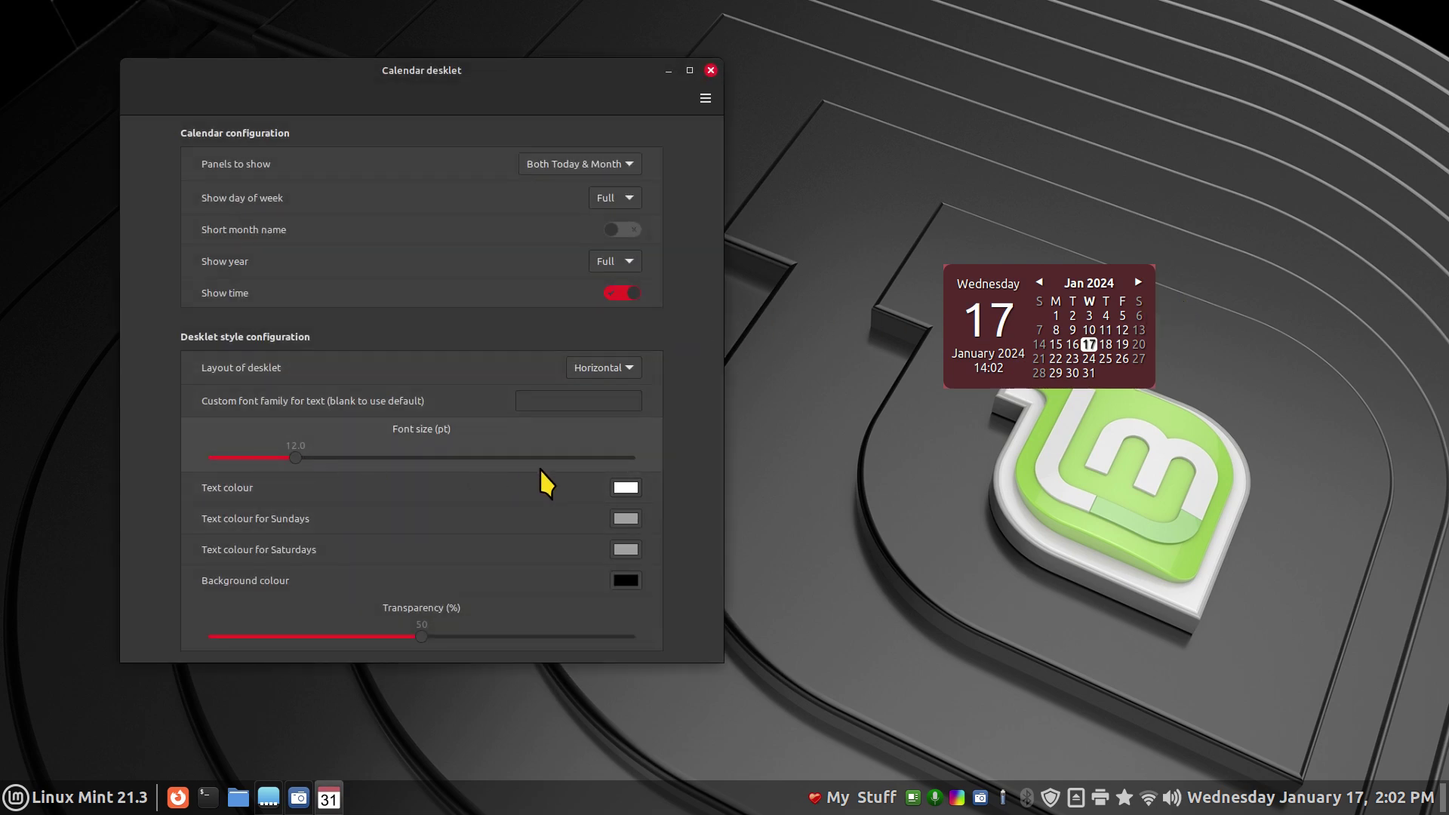
left_click(525, 464)
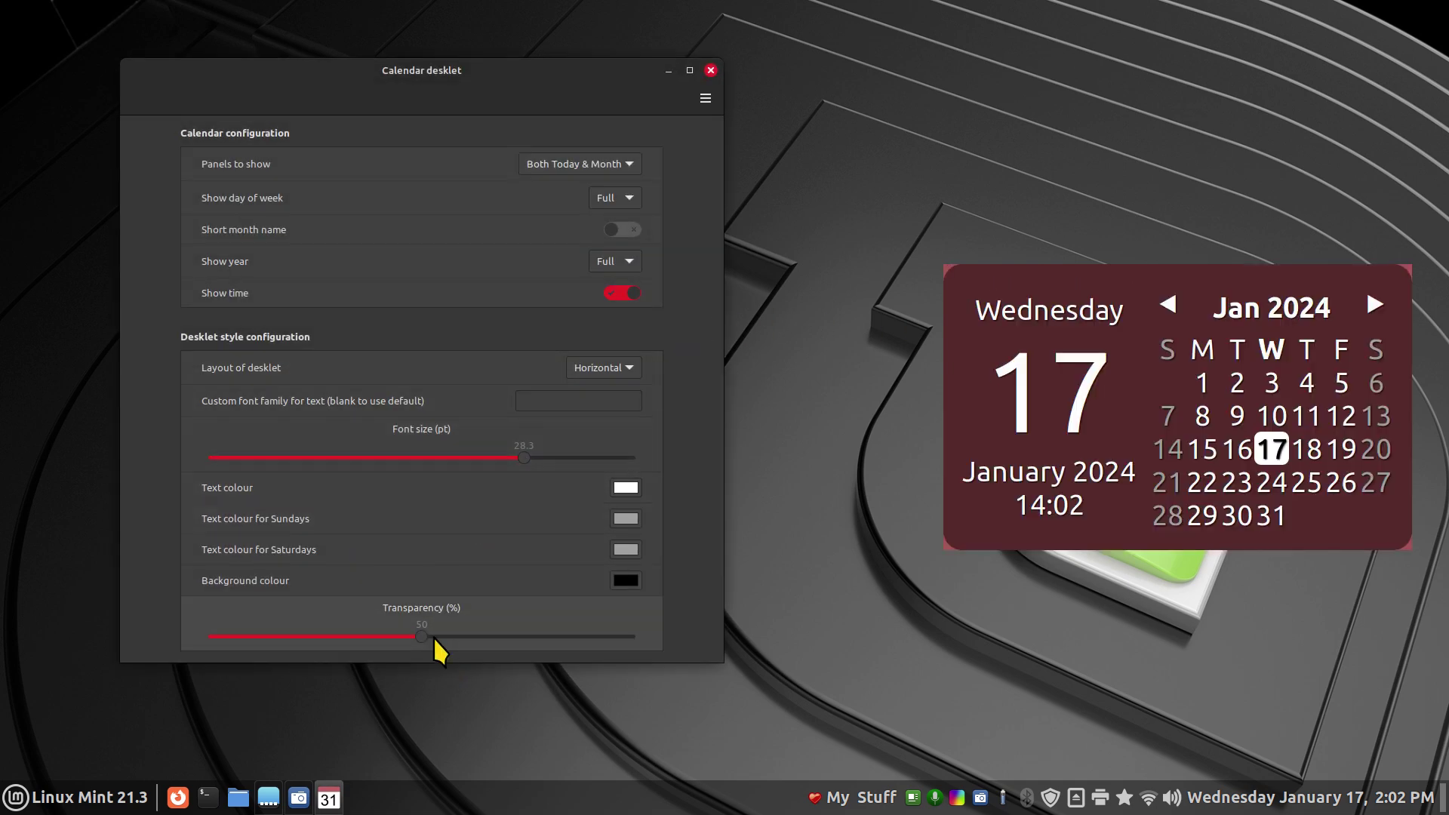
left_click_drag(421, 637, 699, 654)
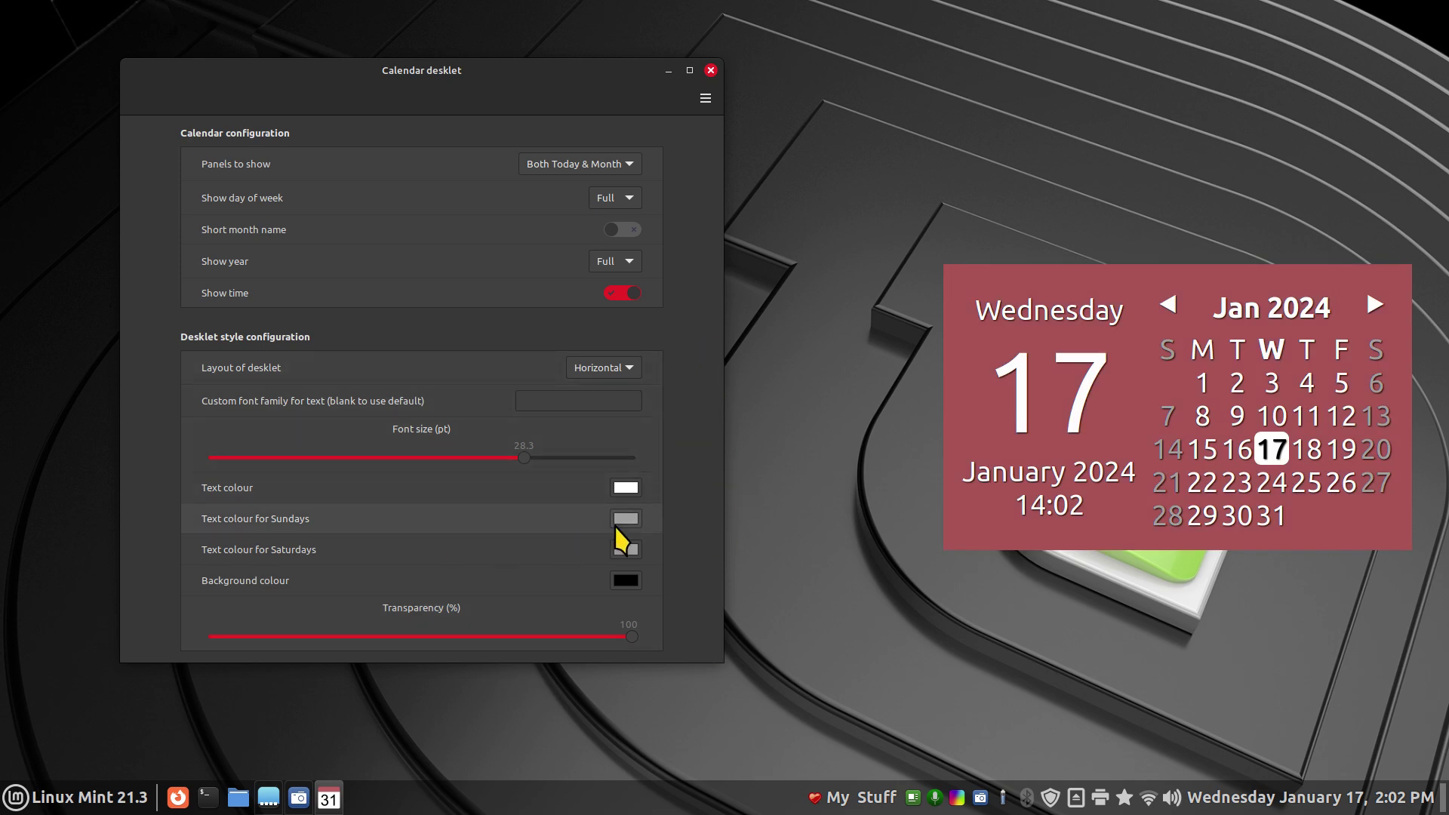
Step: Make the desklet's Sunday text light yellow and close its settings
left_click(637, 517)
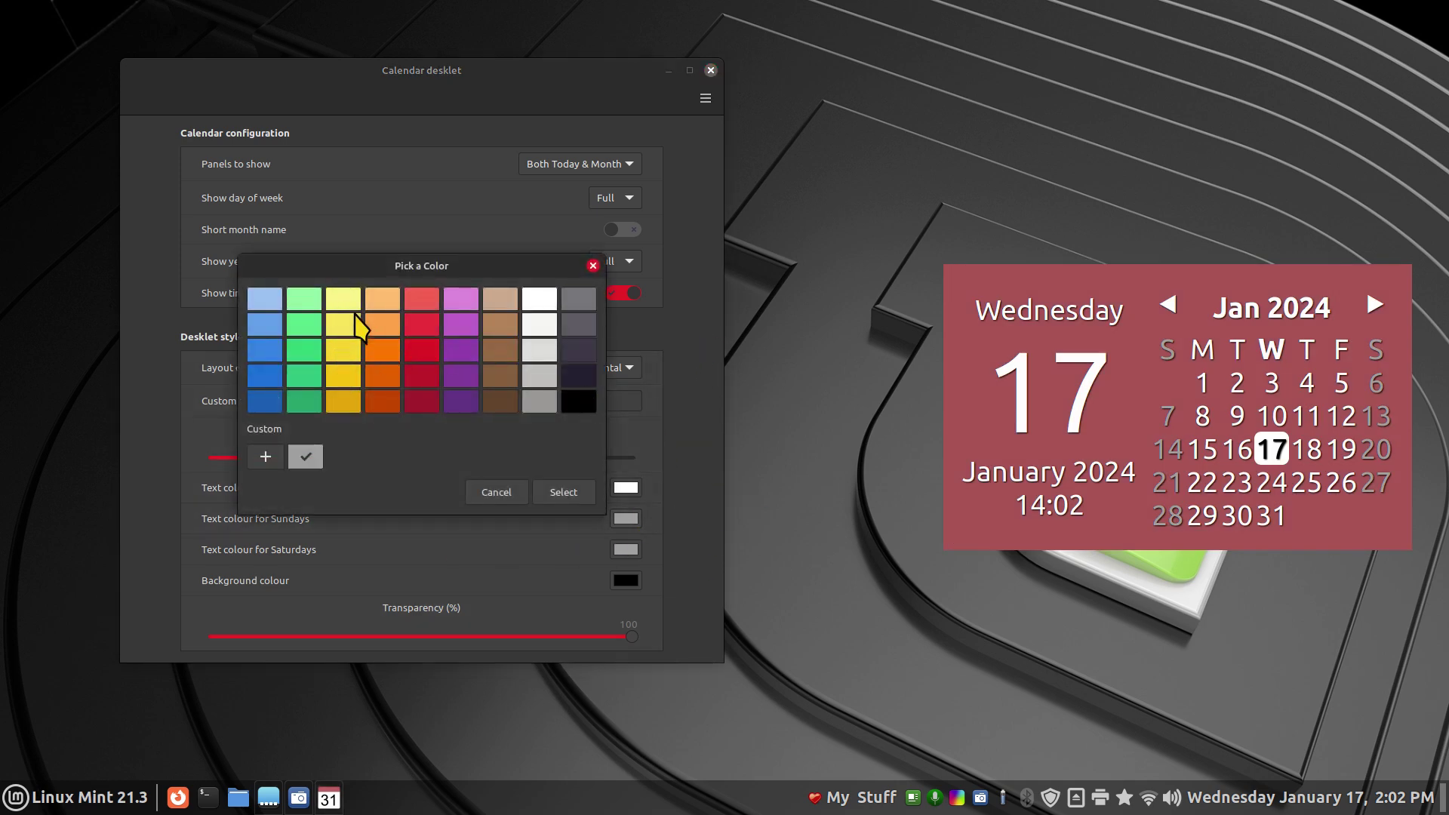
left_click(344, 302)
left_click(578, 492)
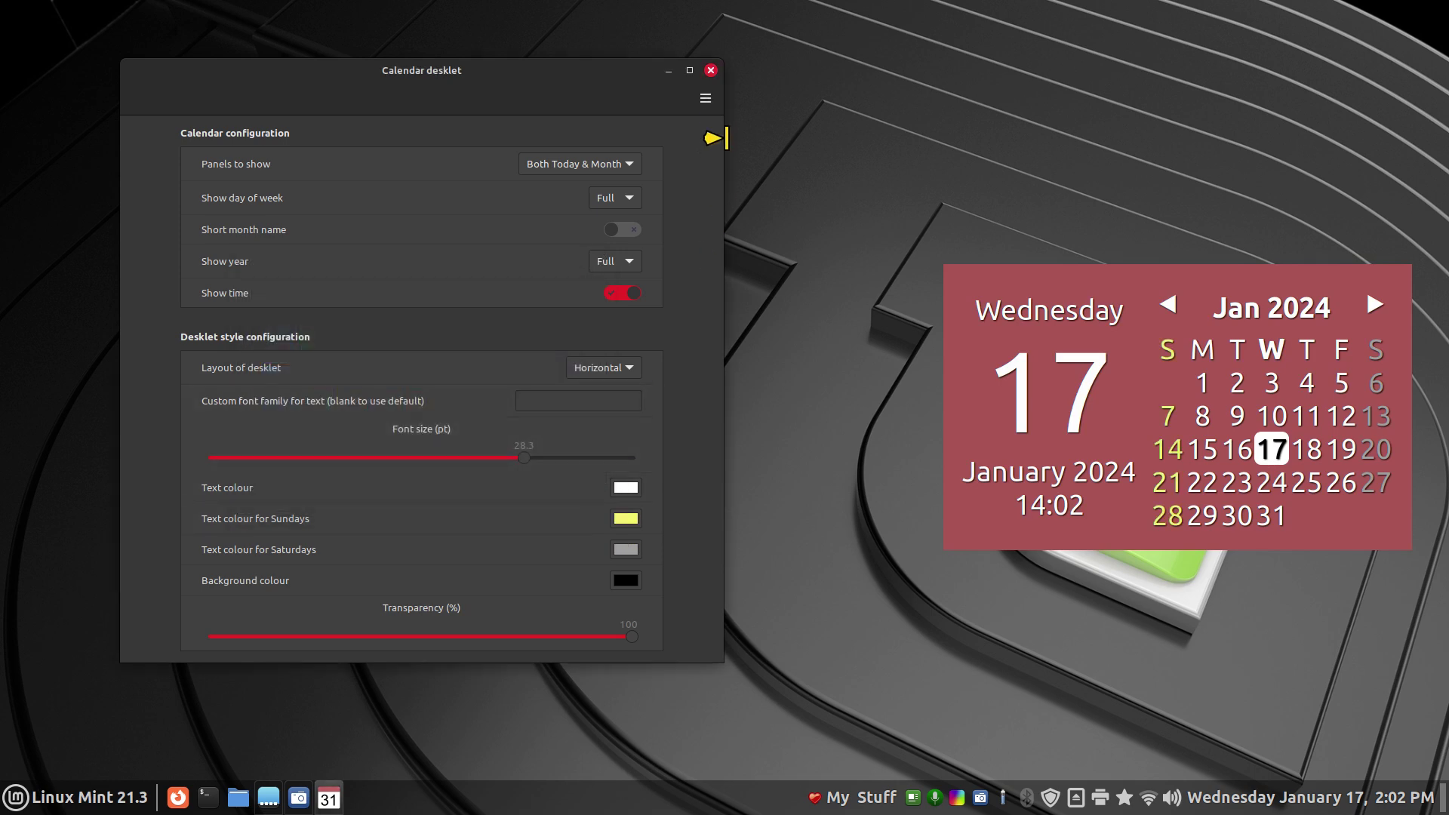
left_click(711, 71)
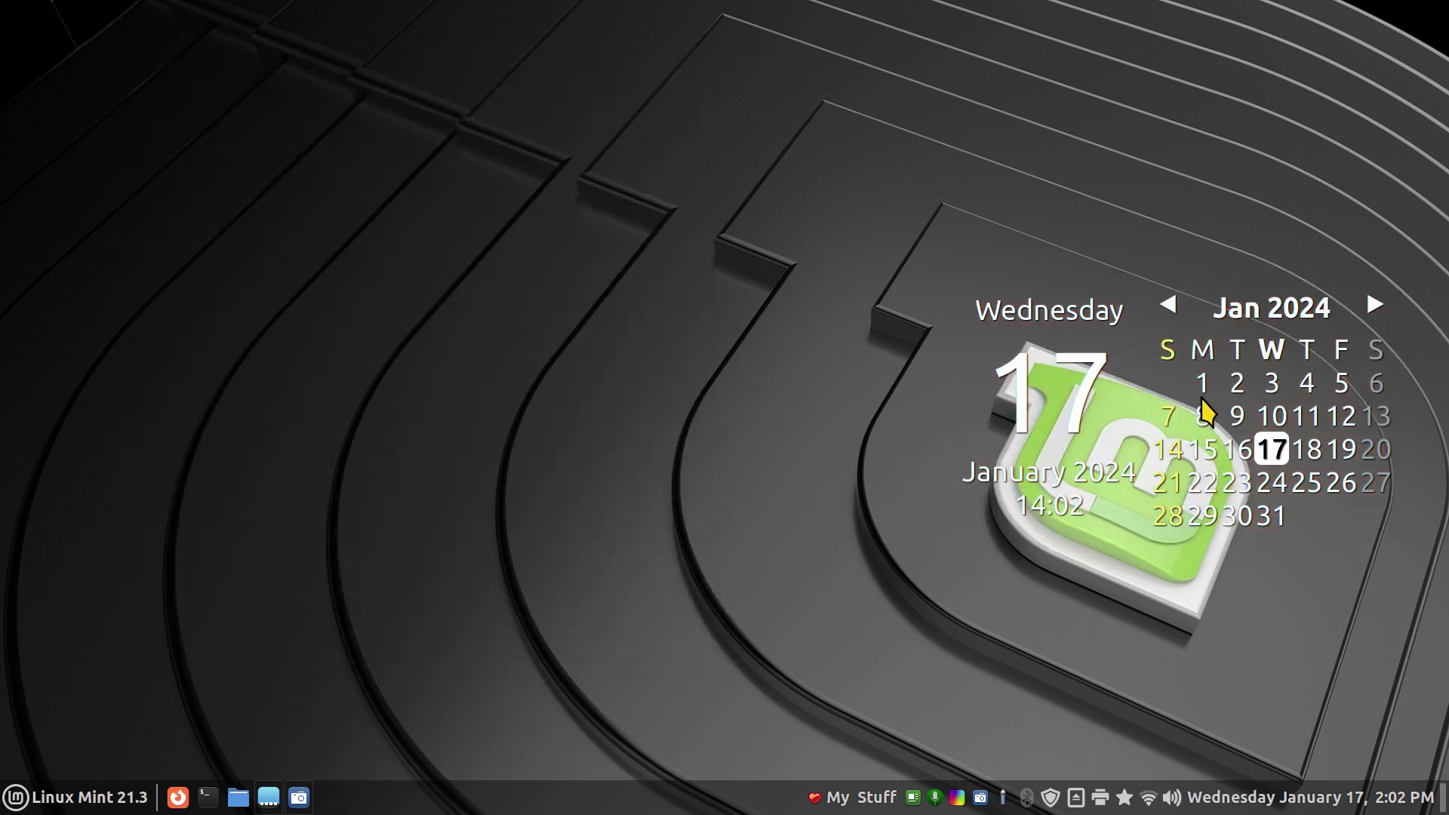
Step: Drag the calendar desklet to the upper right above the Mint logo, then check the panel calendar
left_click_drag(1209, 399, 756, 248)
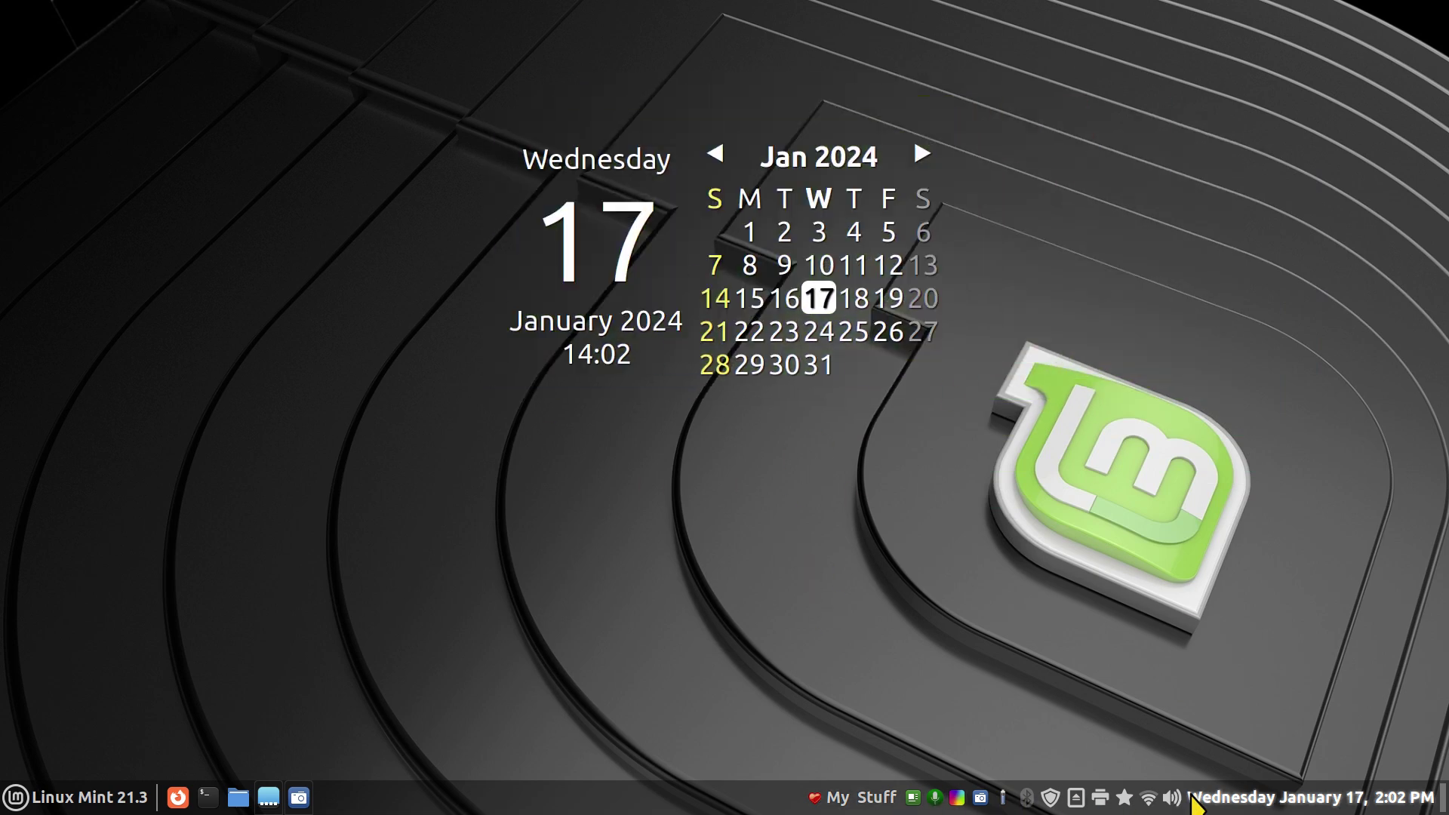
left_click_drag(749, 271, 1185, 233)
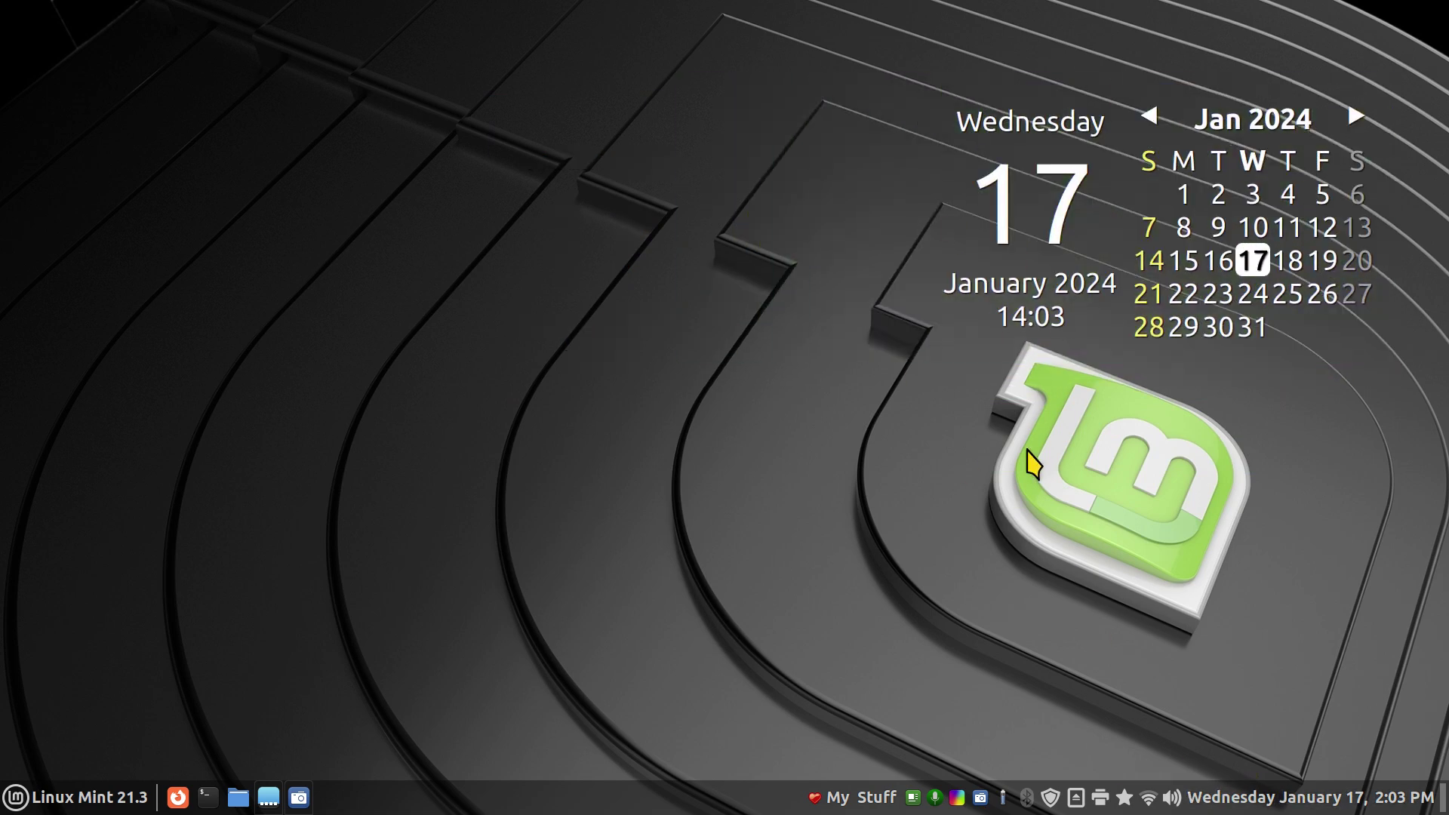
left_click(1341, 800)
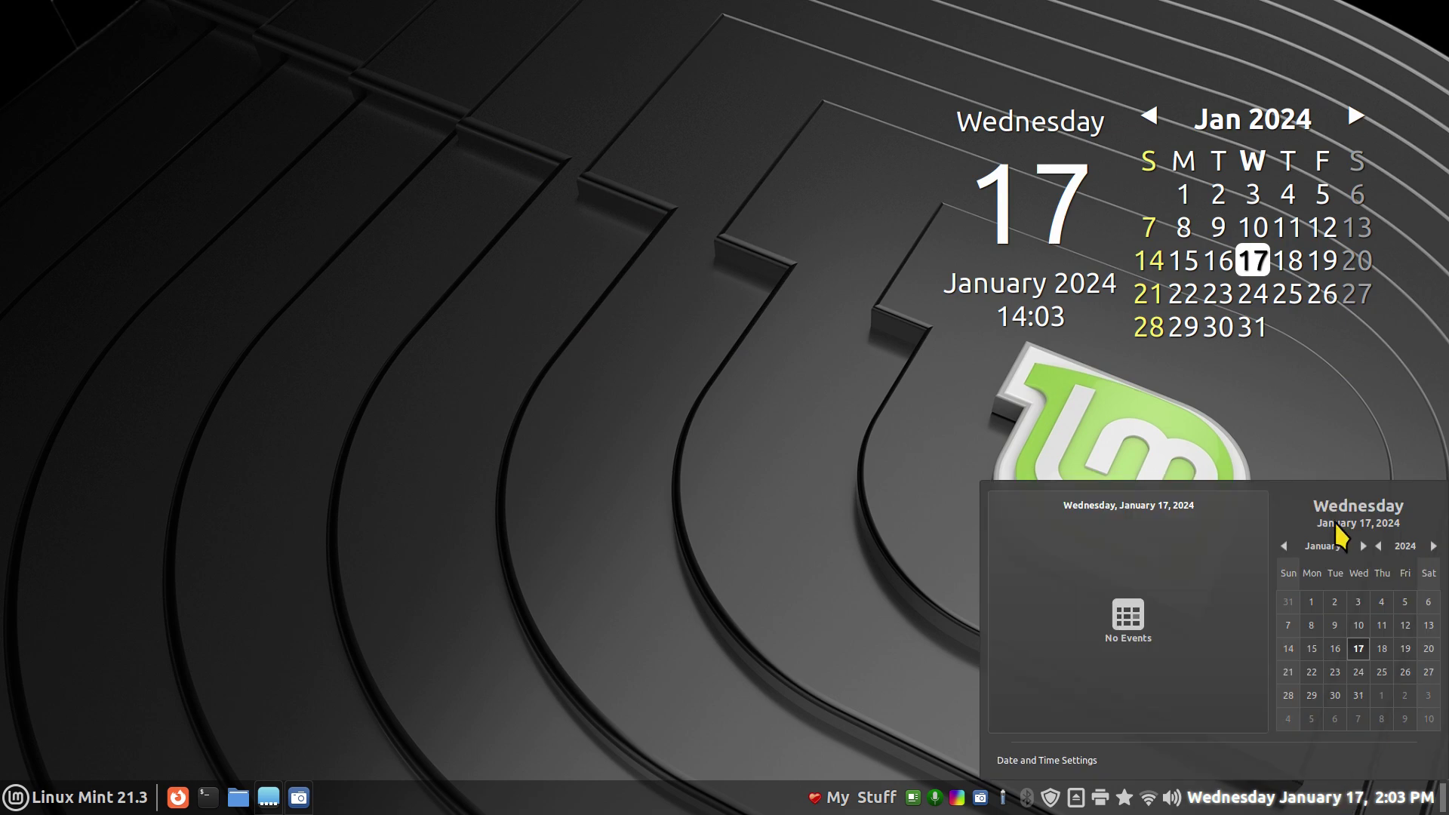
left_click(721, 556)
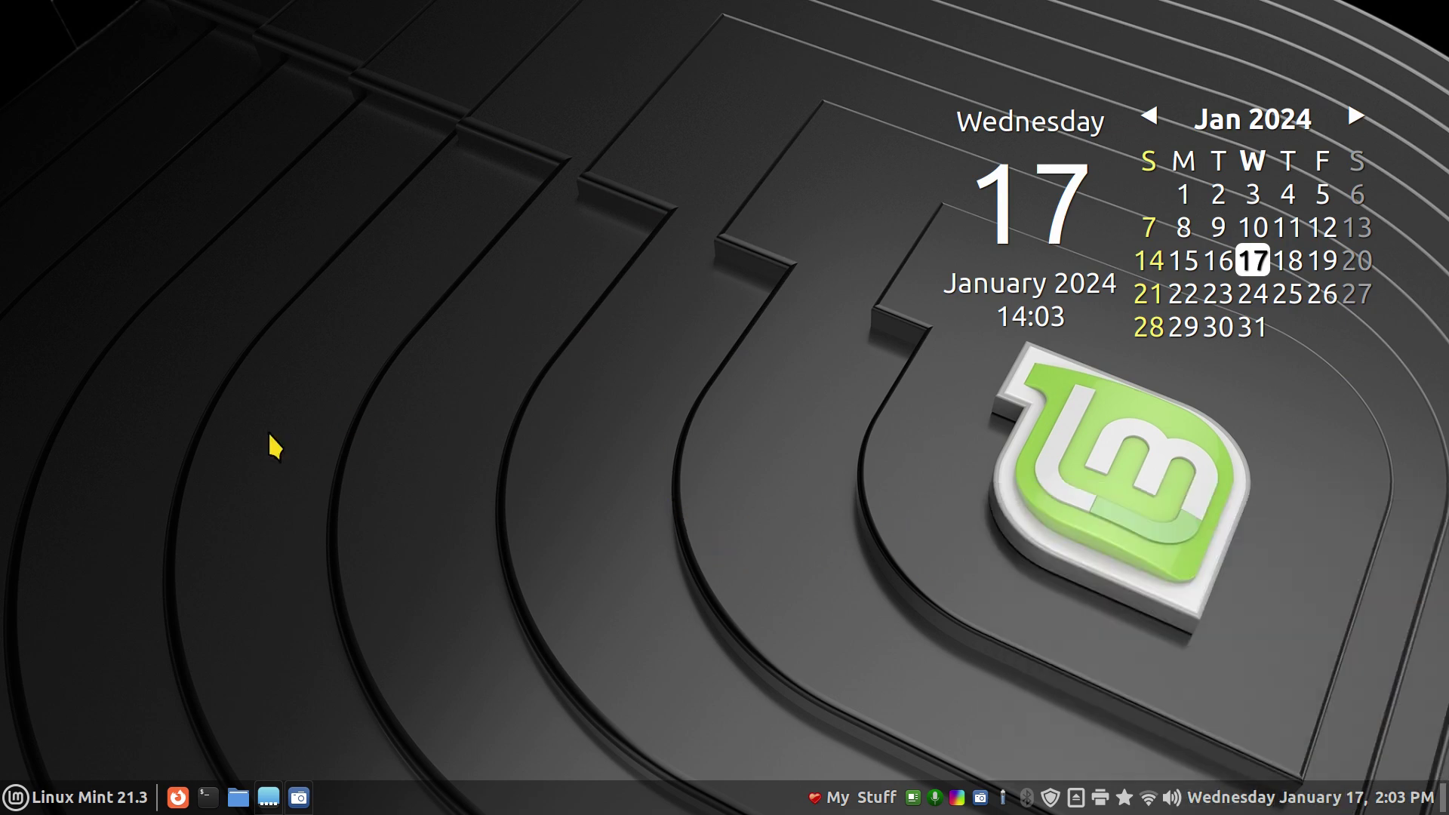
Step: Briefly open and close the My Stuff menu and the main Linux Mint menu
left_click(855, 807)
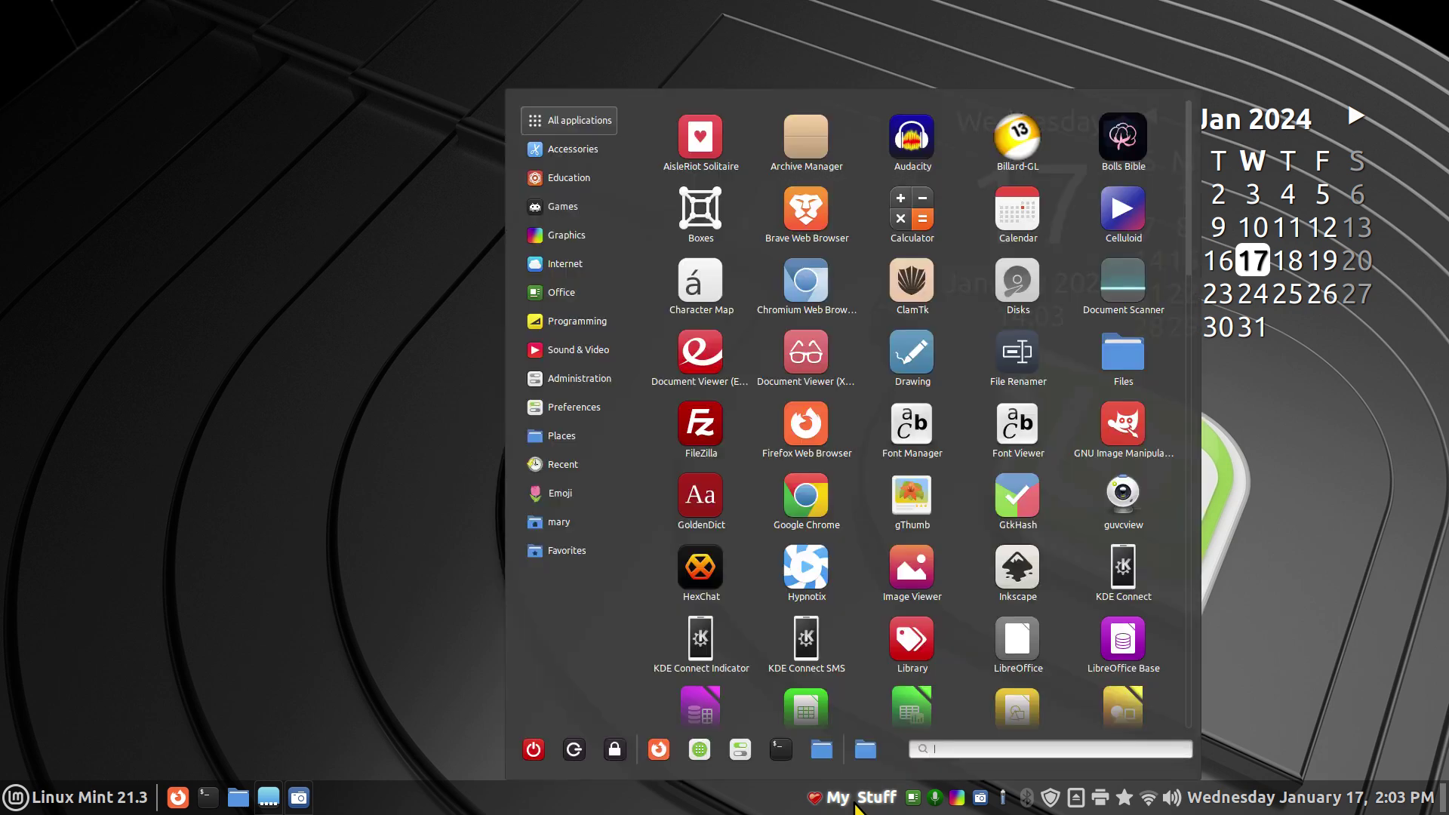
left_click(269, 660)
left_click(31, 797)
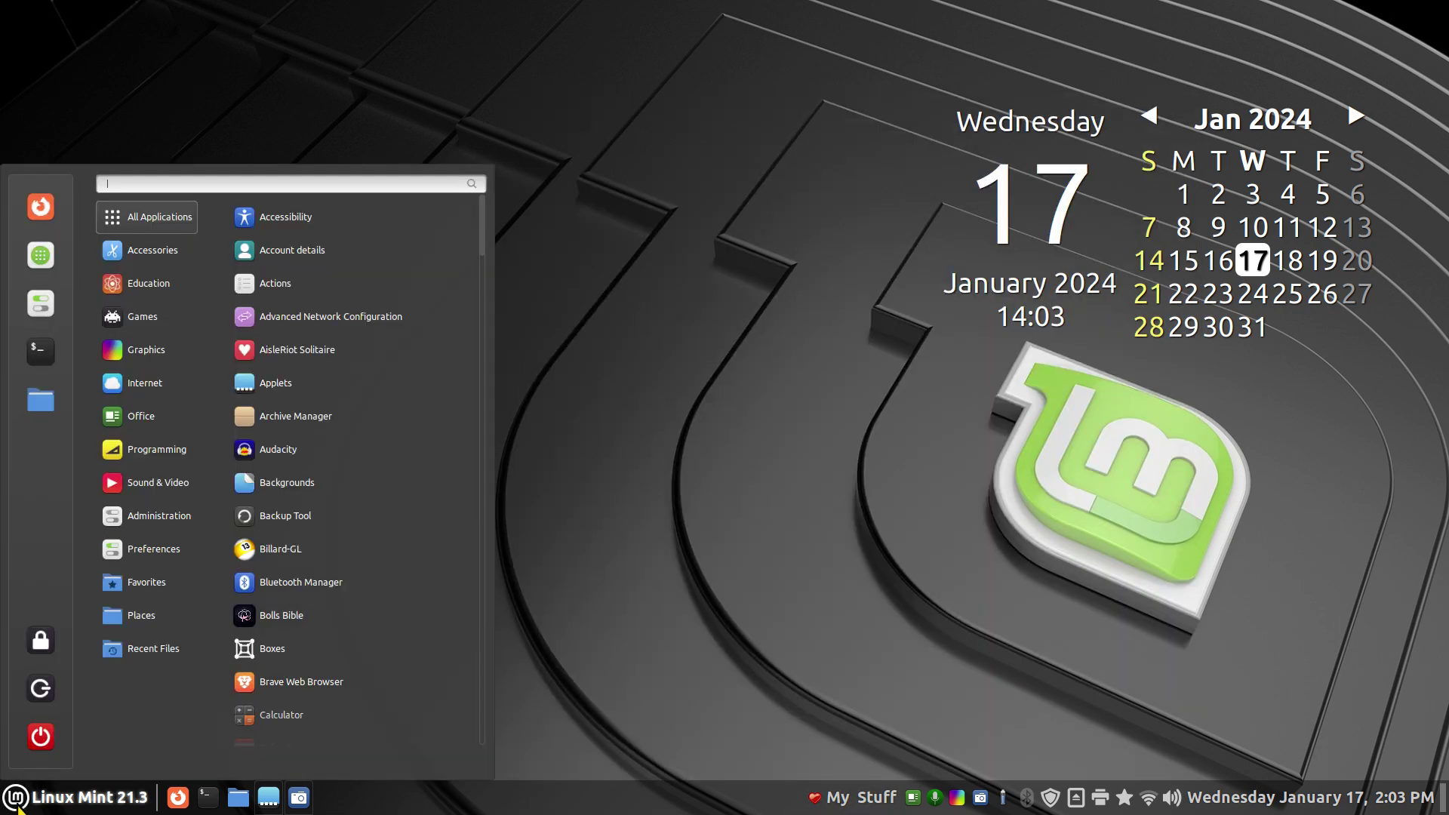
left_click(600, 672)
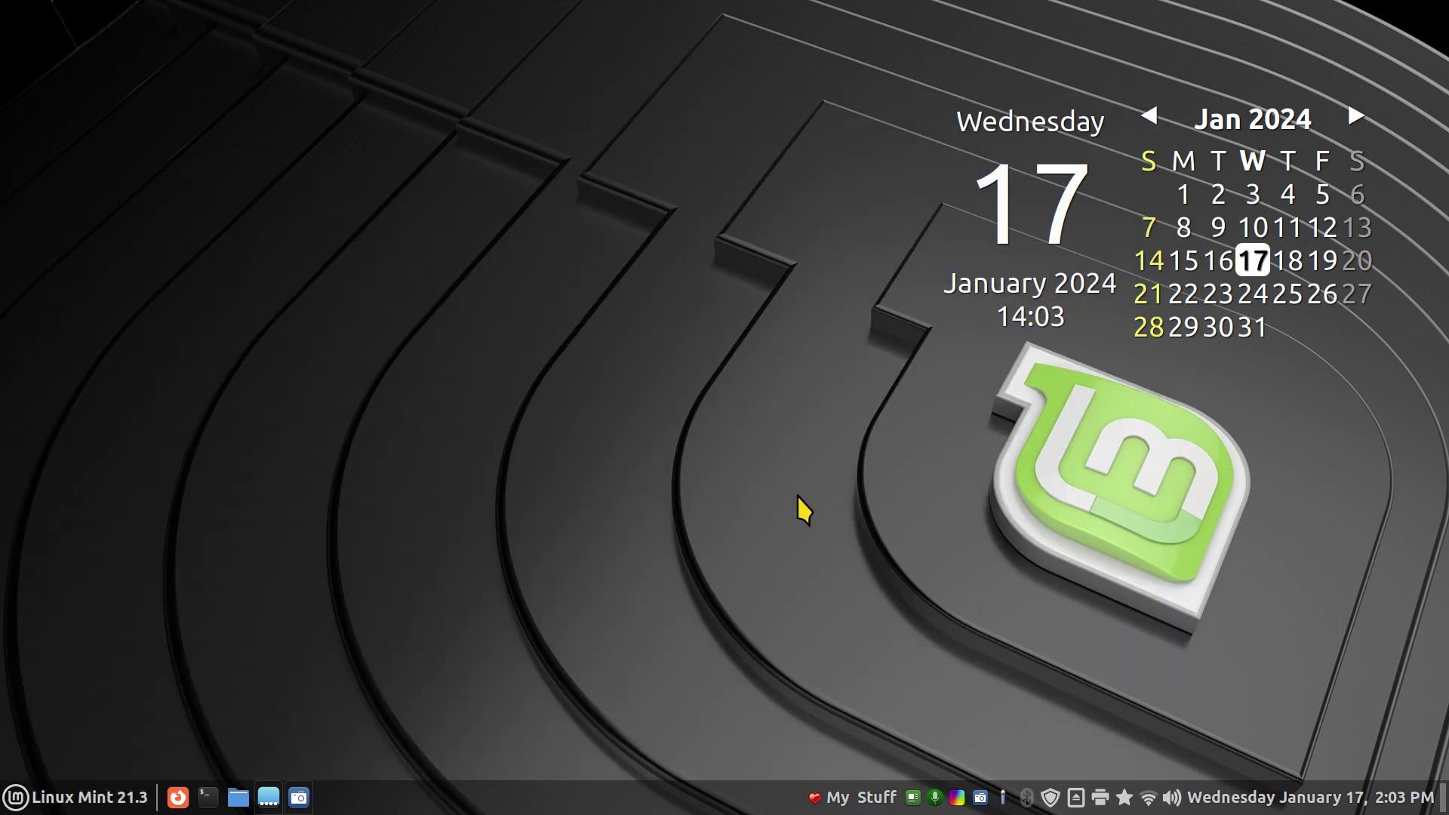
Step: Turn on panel edit mode and drag the My Stuff applet to the panel's right end
right_click(847, 802)
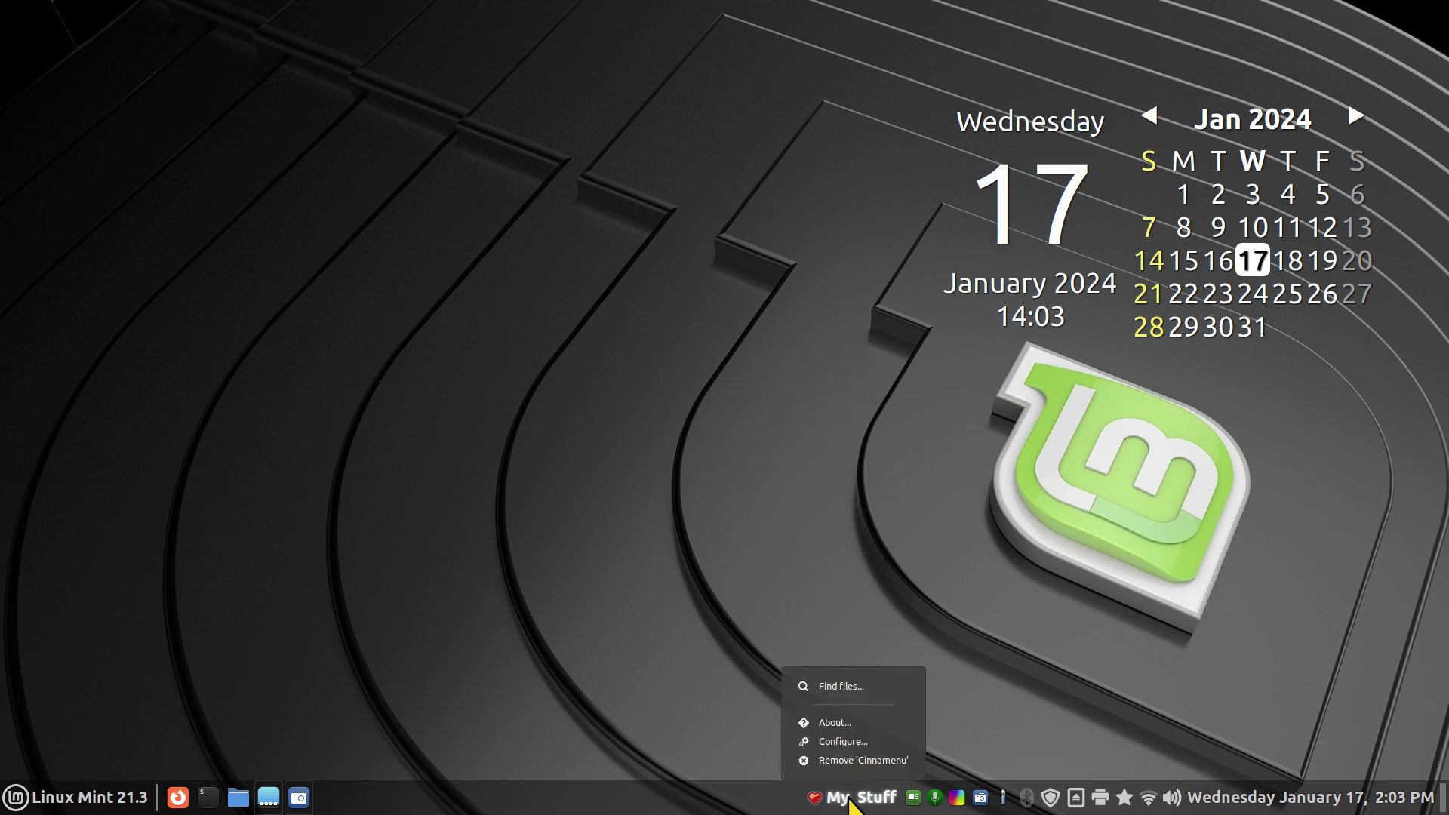
left_click(968, 696)
right_click(628, 797)
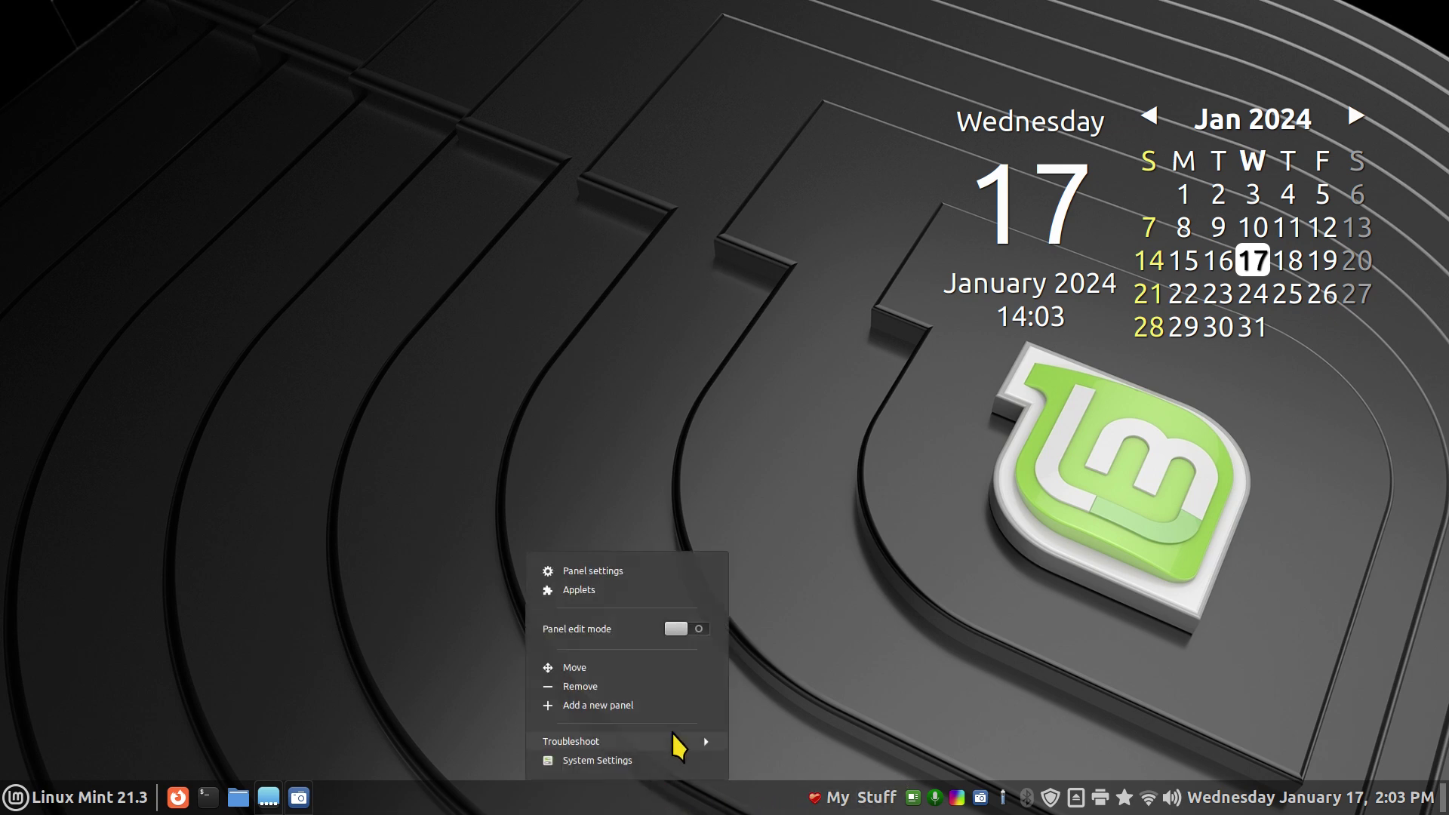
left_click(695, 627)
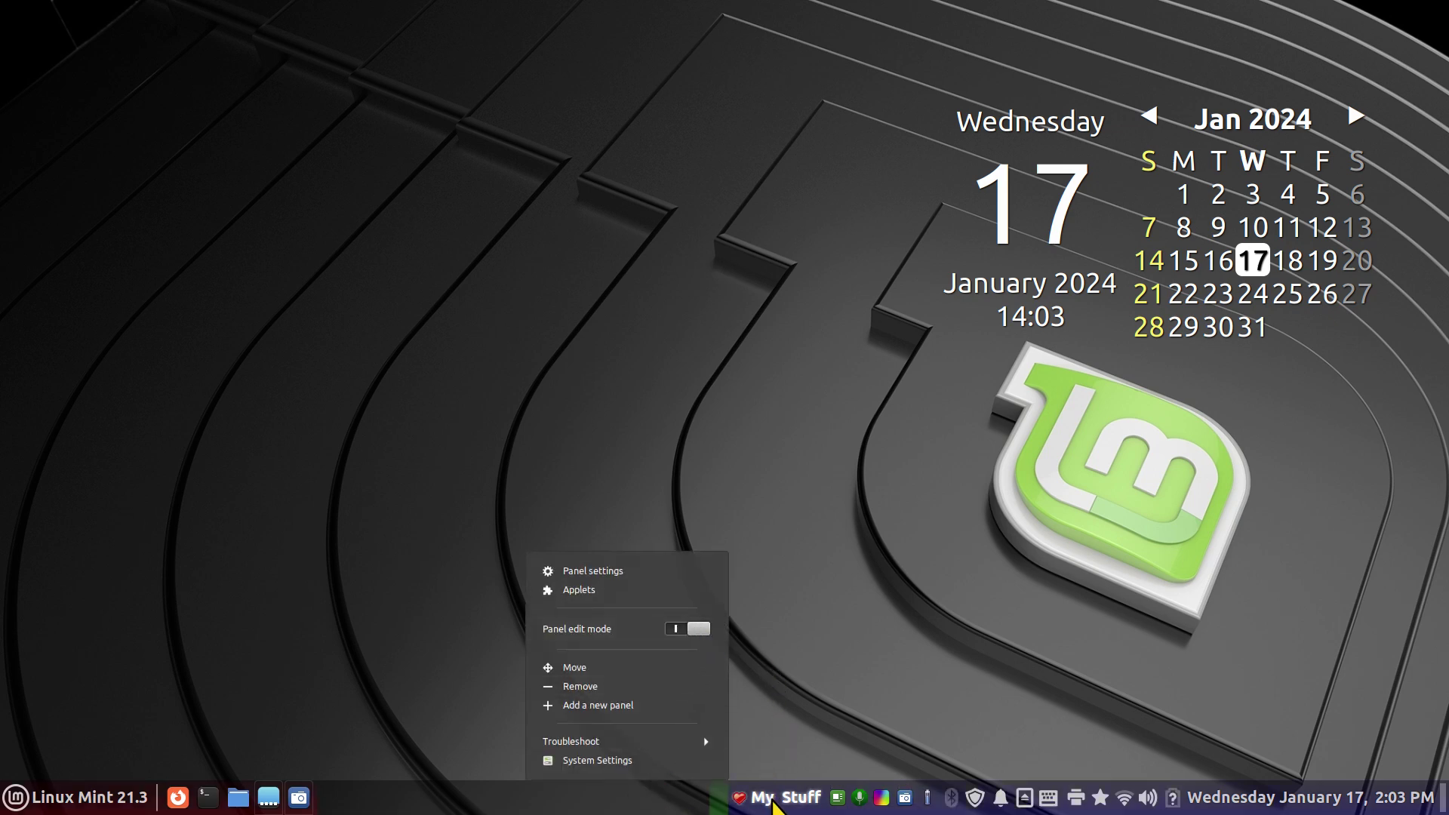
left_click_drag(785, 799, 1203, 792)
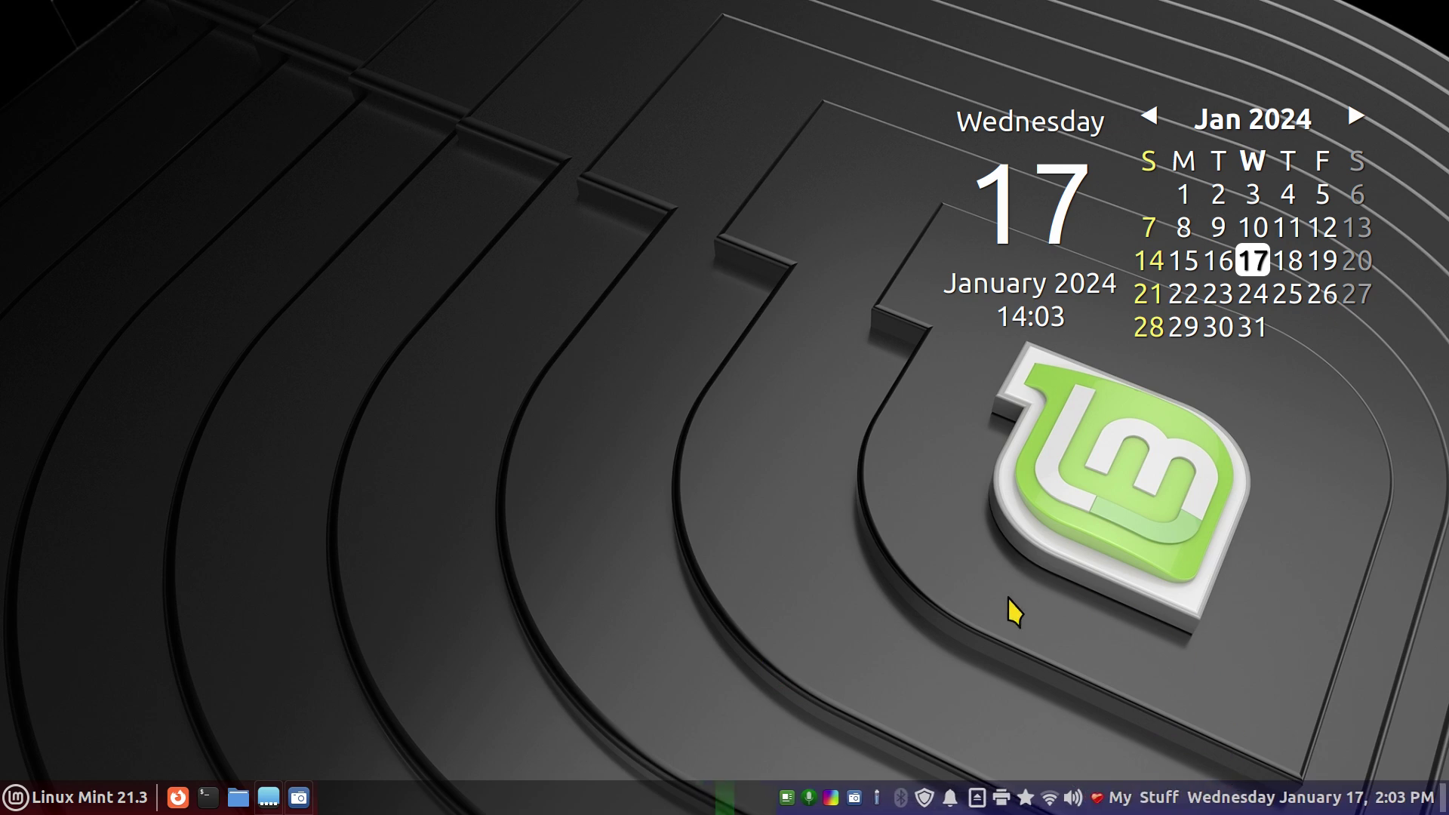
Step: Turn panel edit mode off and check the My Stuff menu beside the clock
right_click(692, 794)
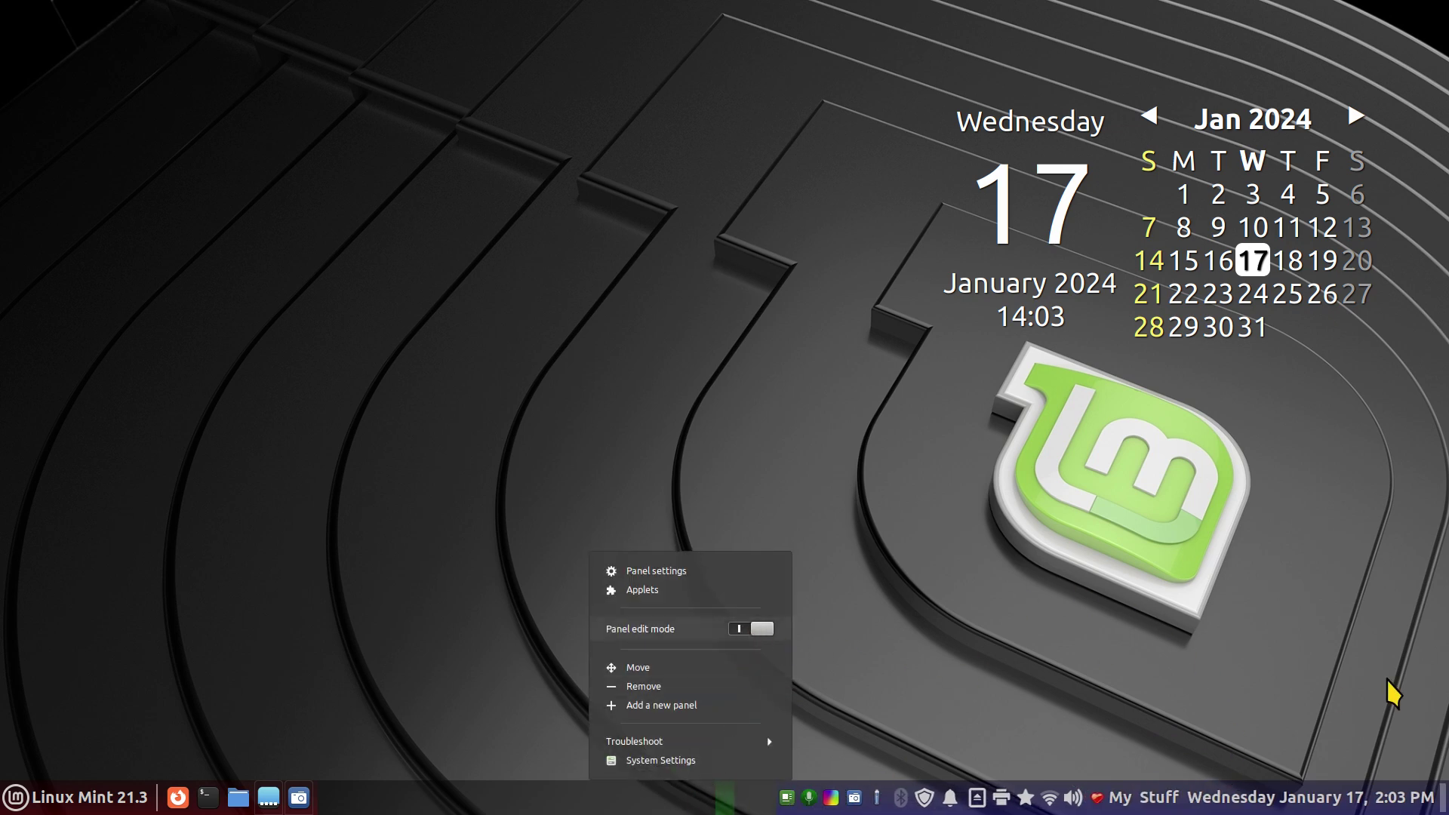
left_click(1153, 797)
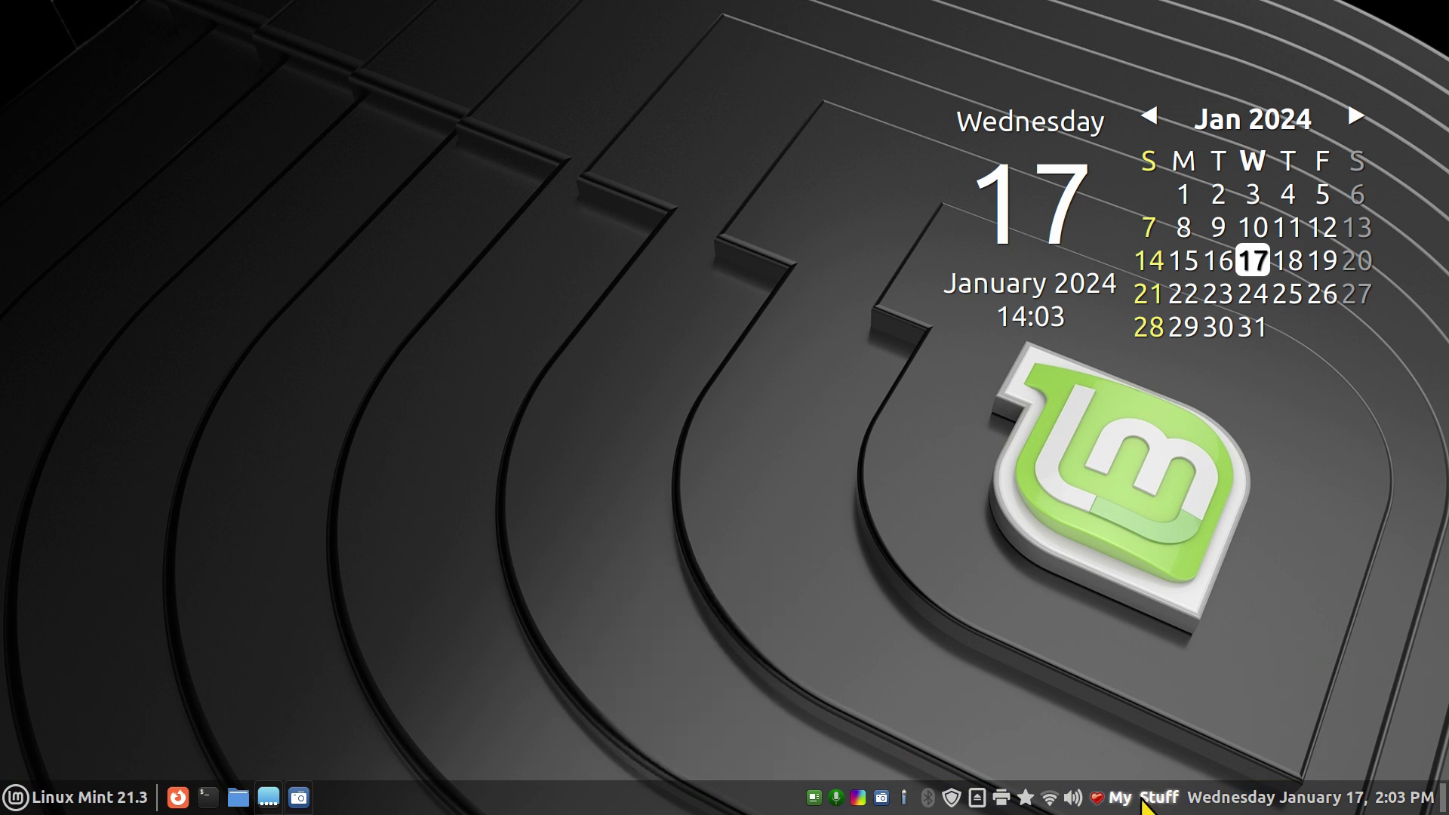
left_click(1155, 798)
left_click(1135, 801)
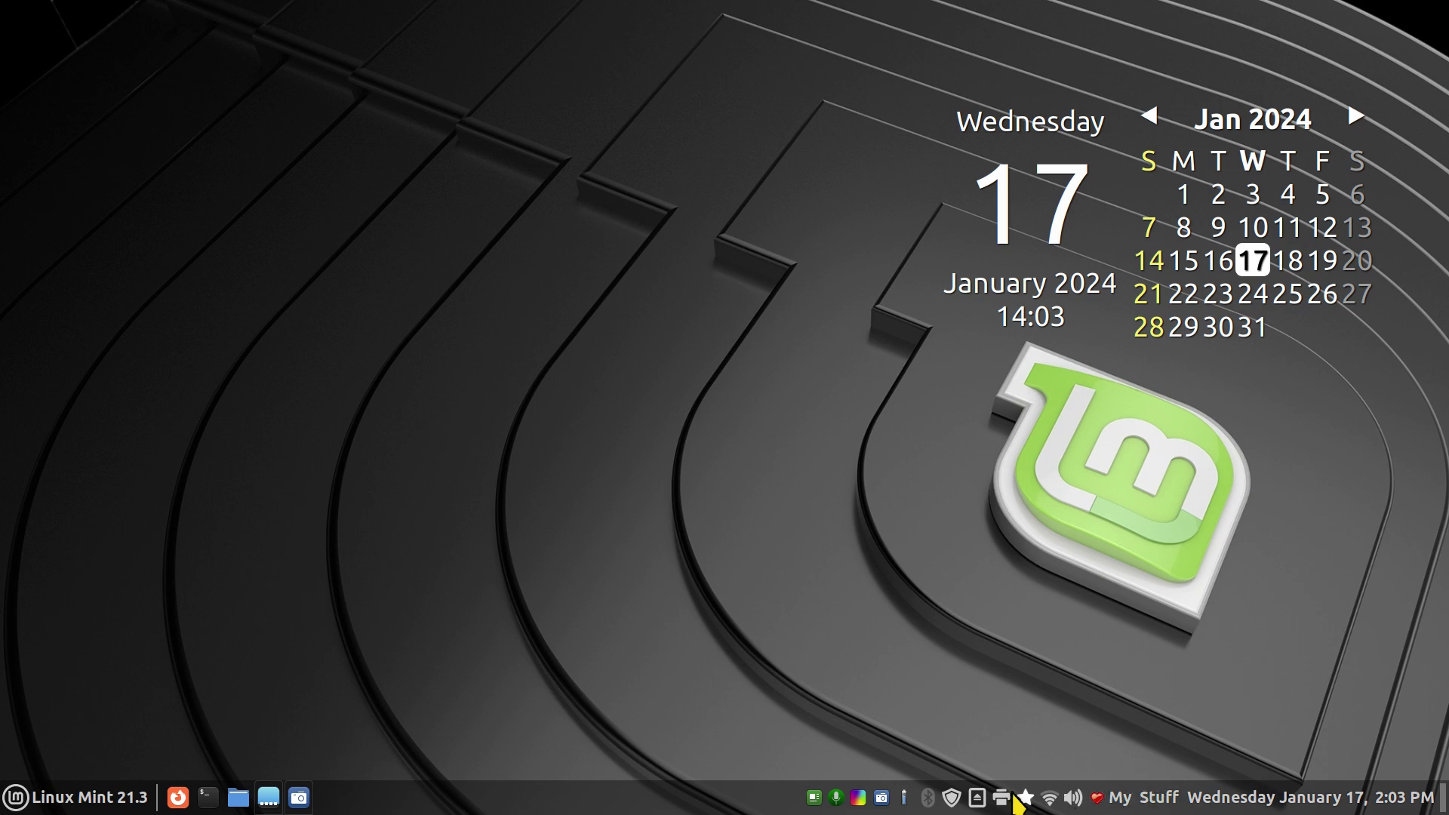
Step: View the Graphics launcher menu twice and the Office launcher menu, closing each
left_click(858, 798)
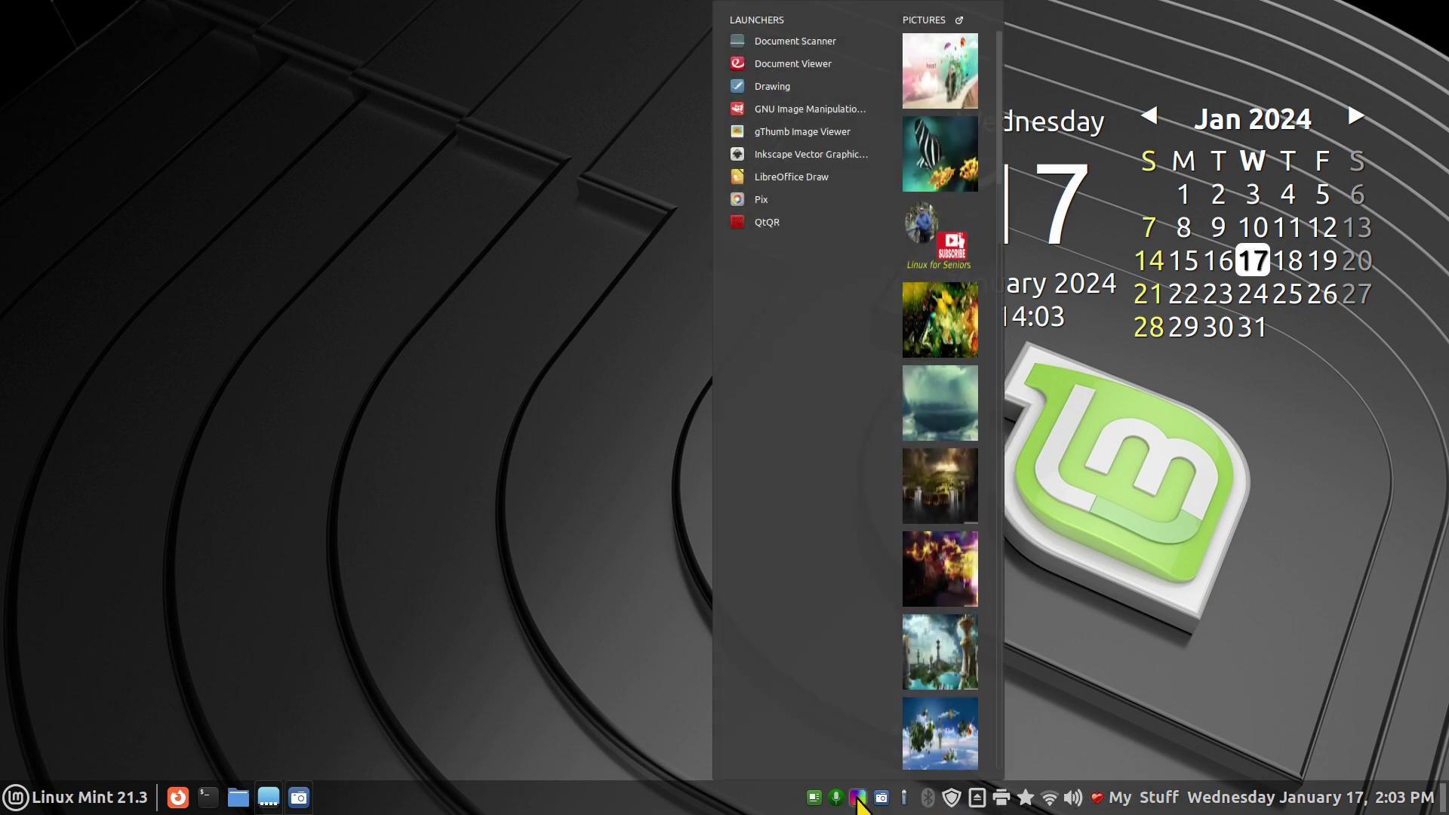
left_click(858, 800)
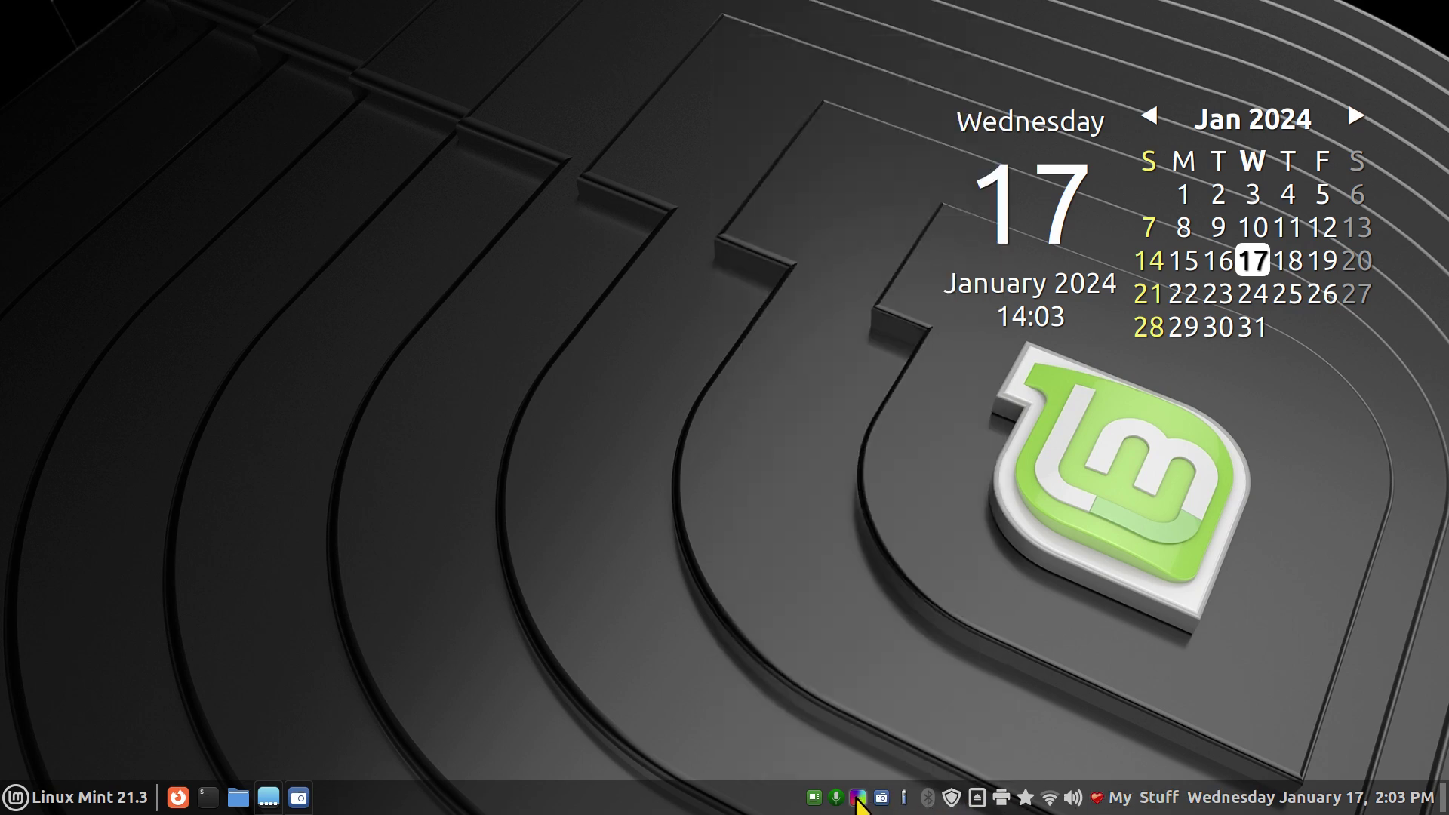
left_click(858, 800)
left_click(858, 800)
left_click(815, 799)
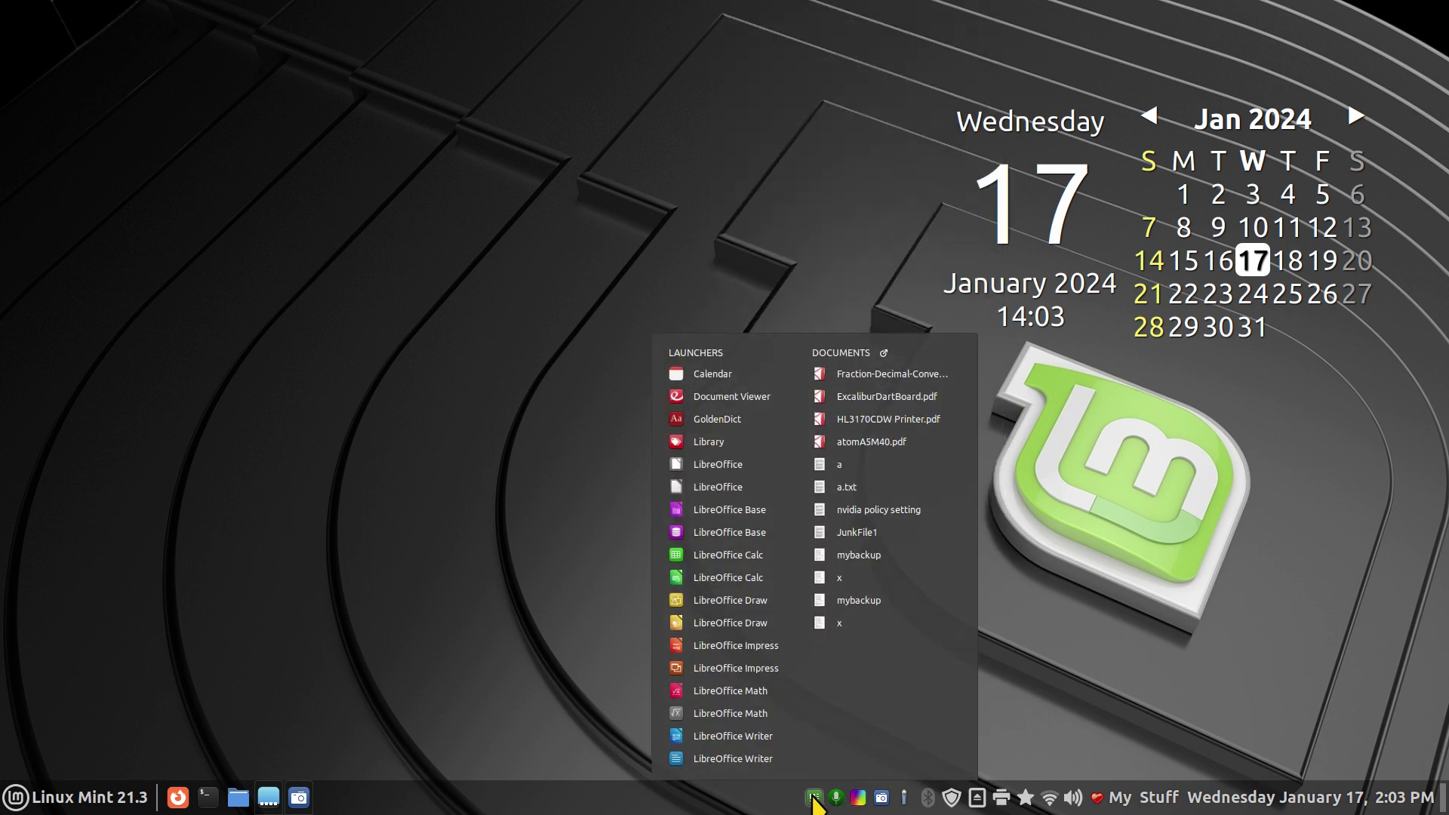
left_click(814, 798)
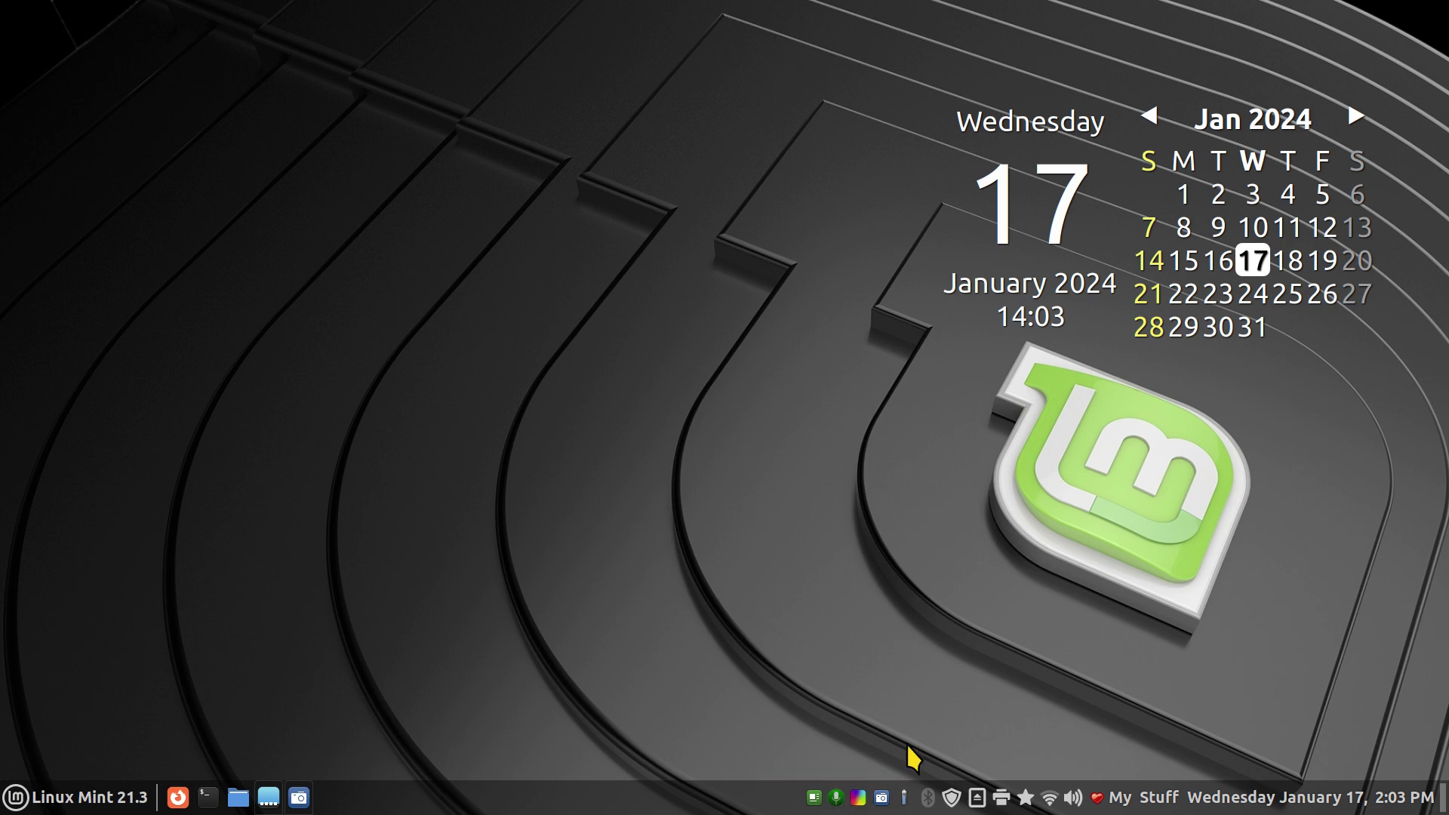
Step: Reset Cinnamenu to its default settings in the Applets window so the panel shows Menu
right_click(766, 798)
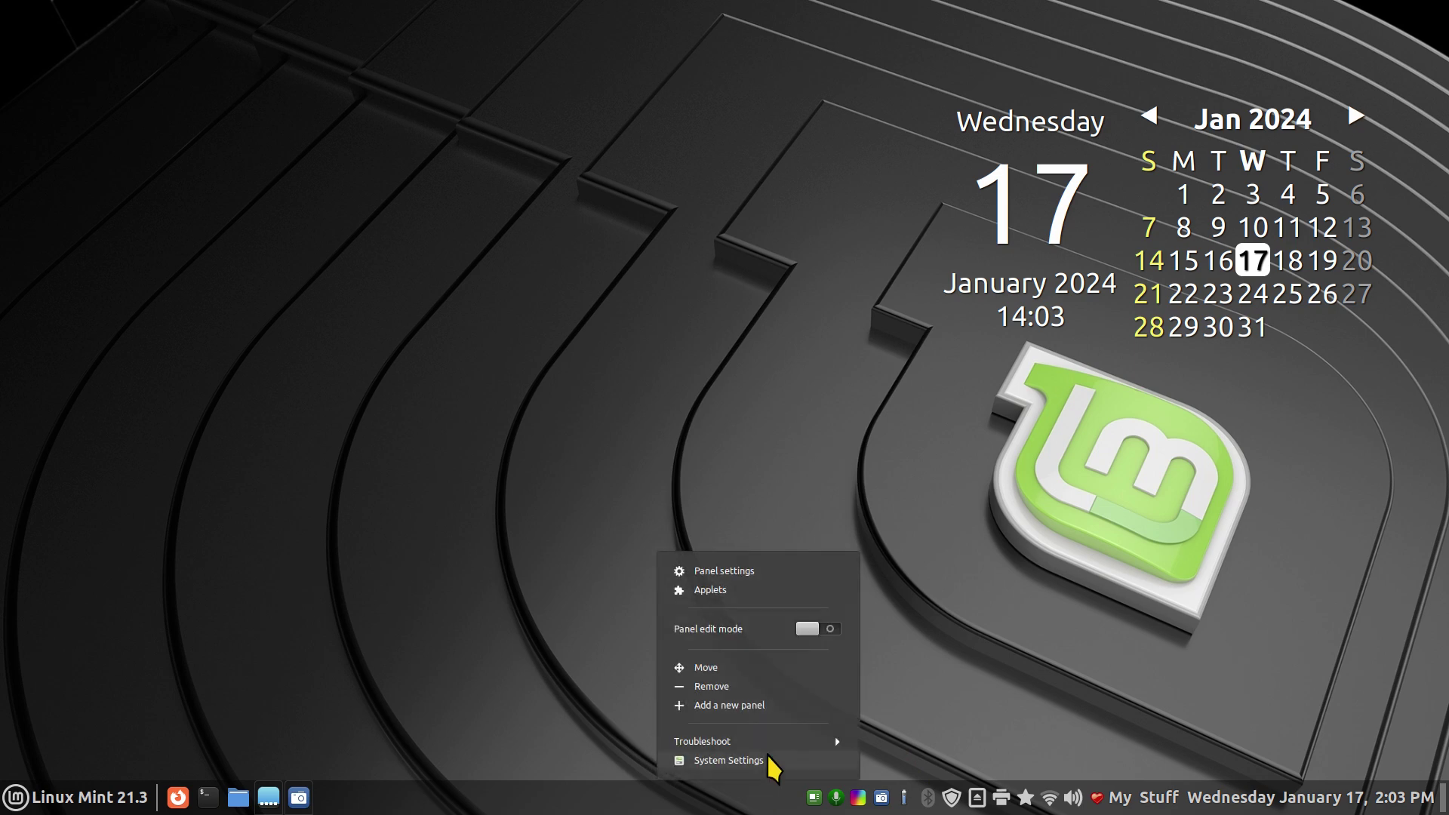
left_click(741, 594)
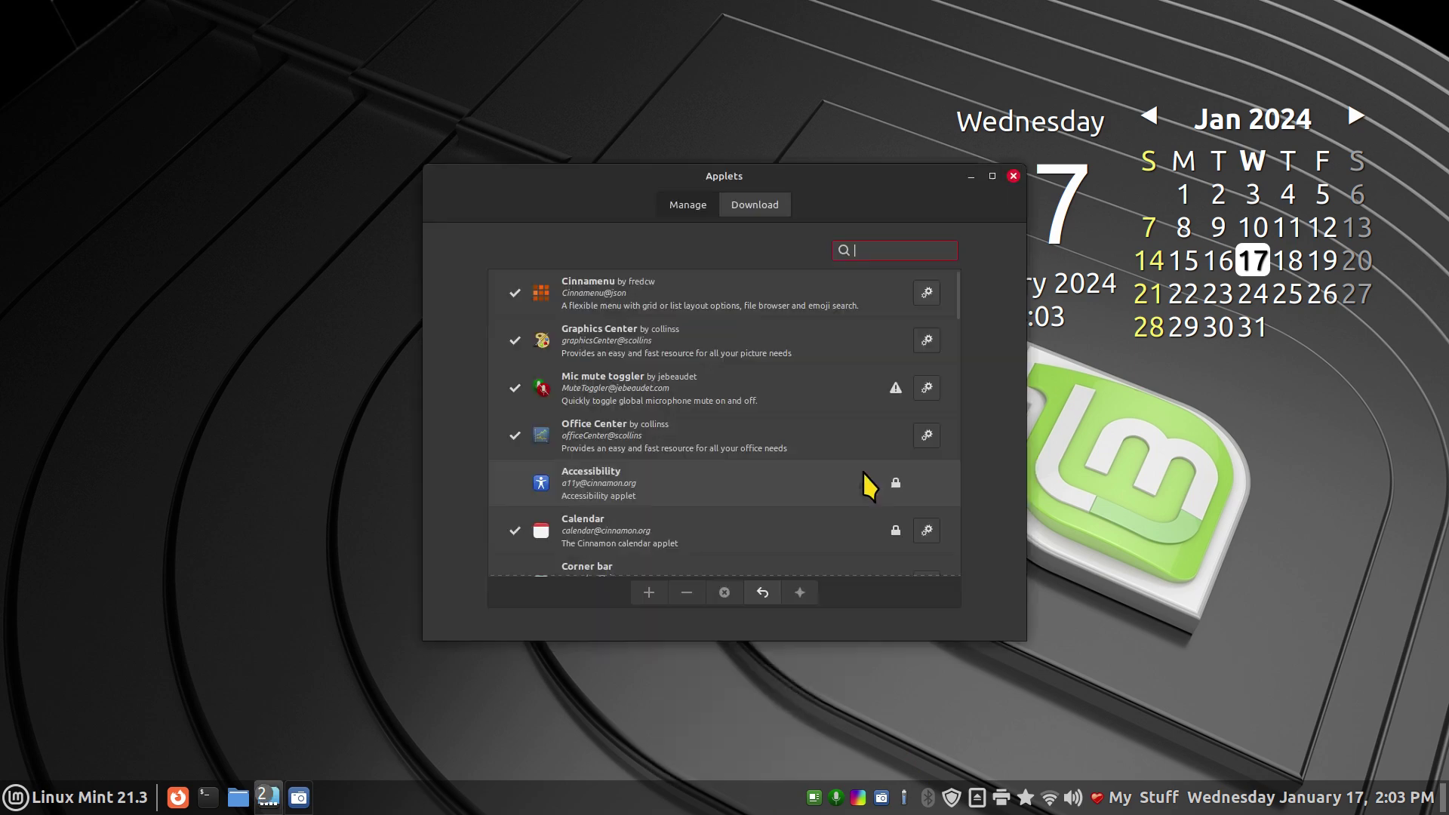
left_click(661, 290)
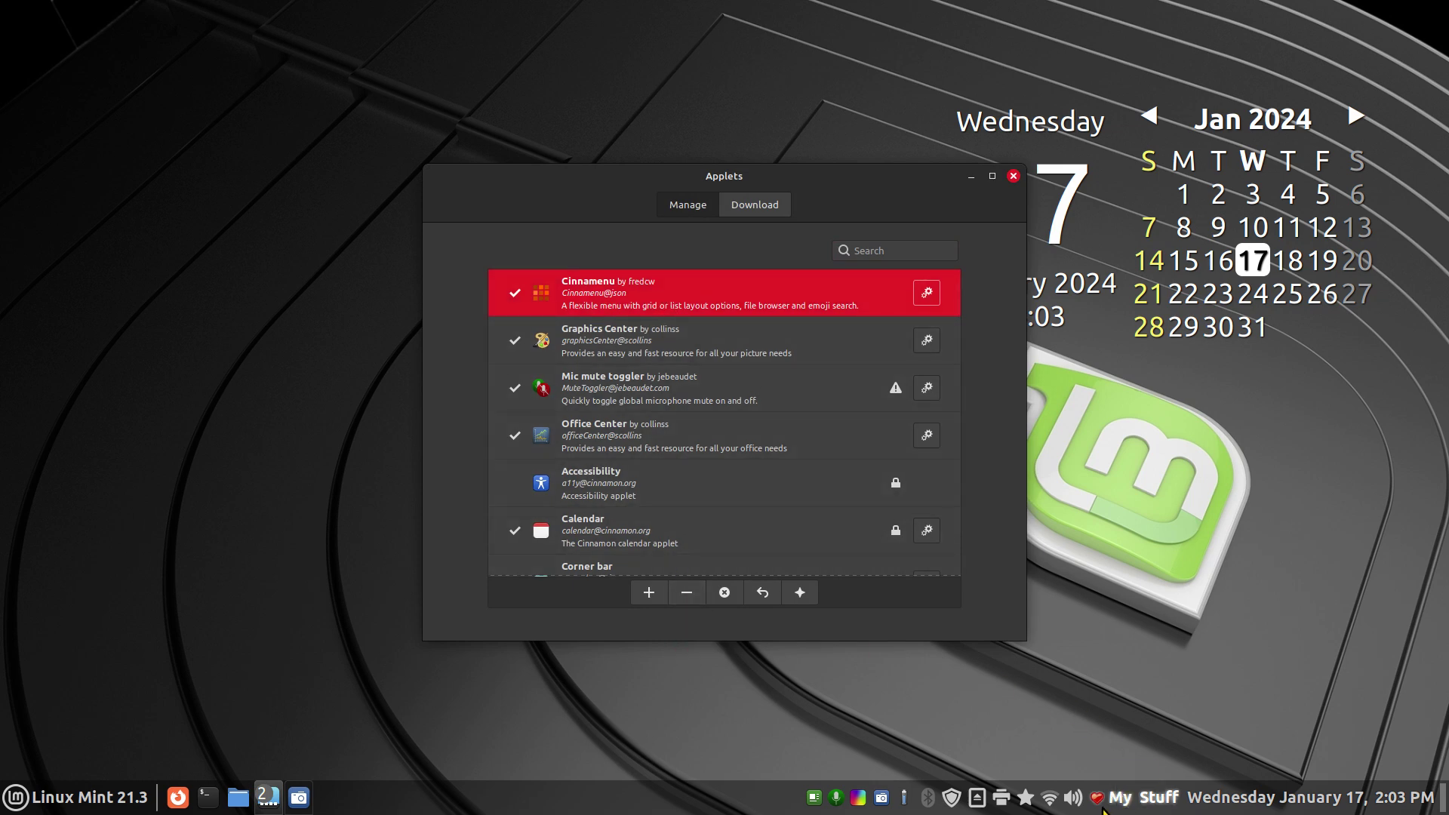
left_click(686, 593)
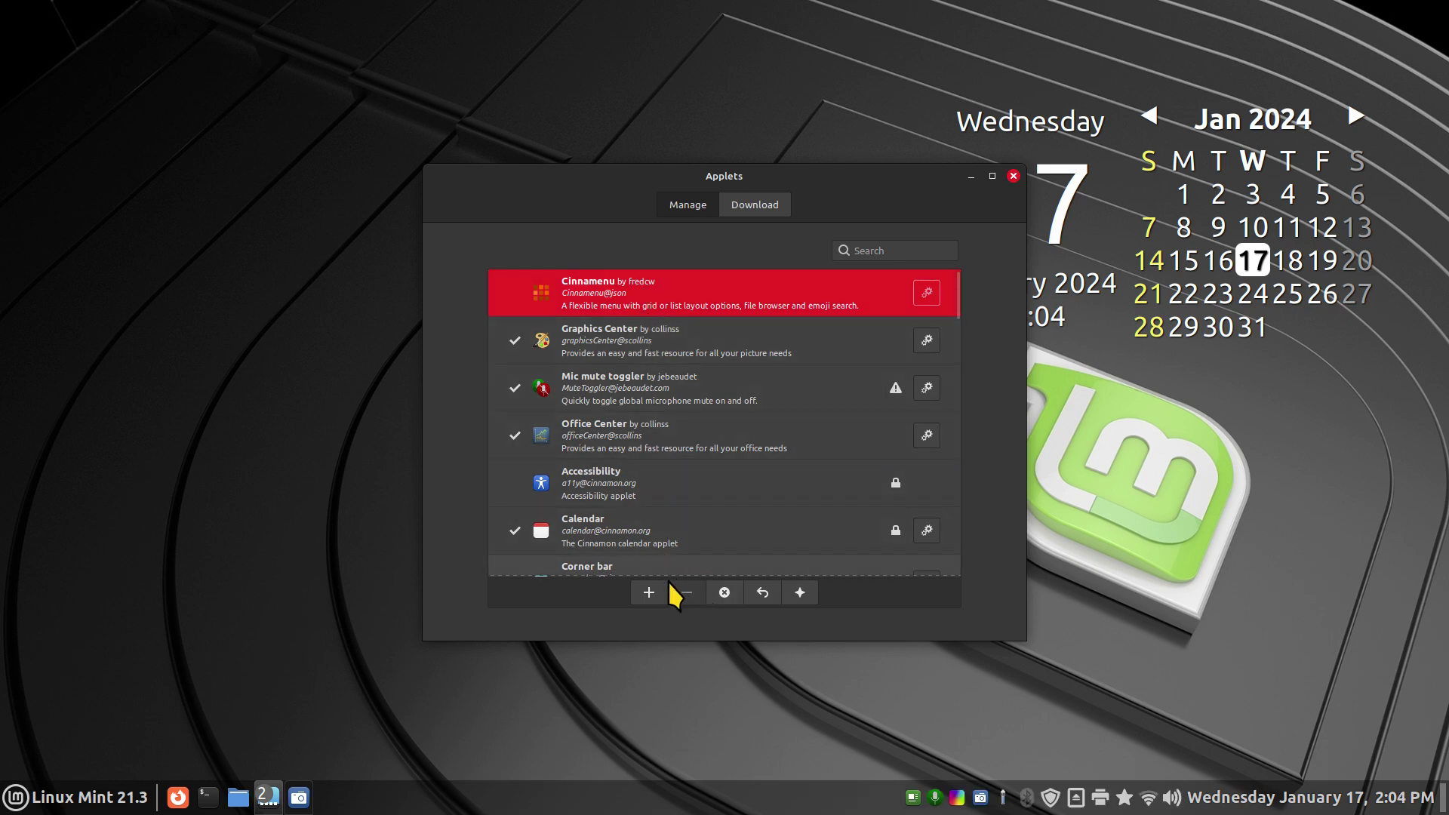
left_click(1014, 176)
left_click(853, 802)
scroll(1007, 758, "down", 10)
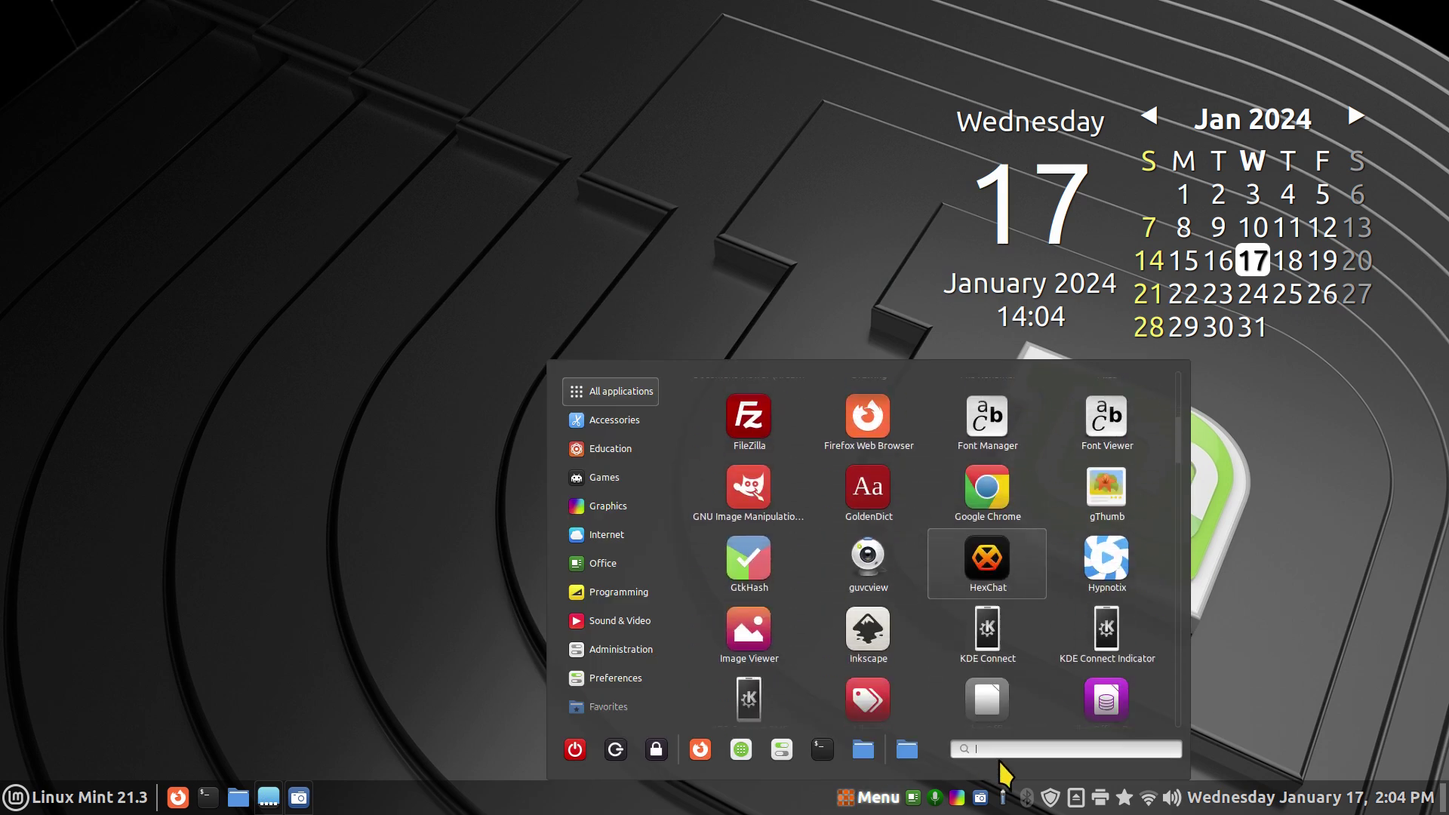
scroll(1015, 755, "down", 3)
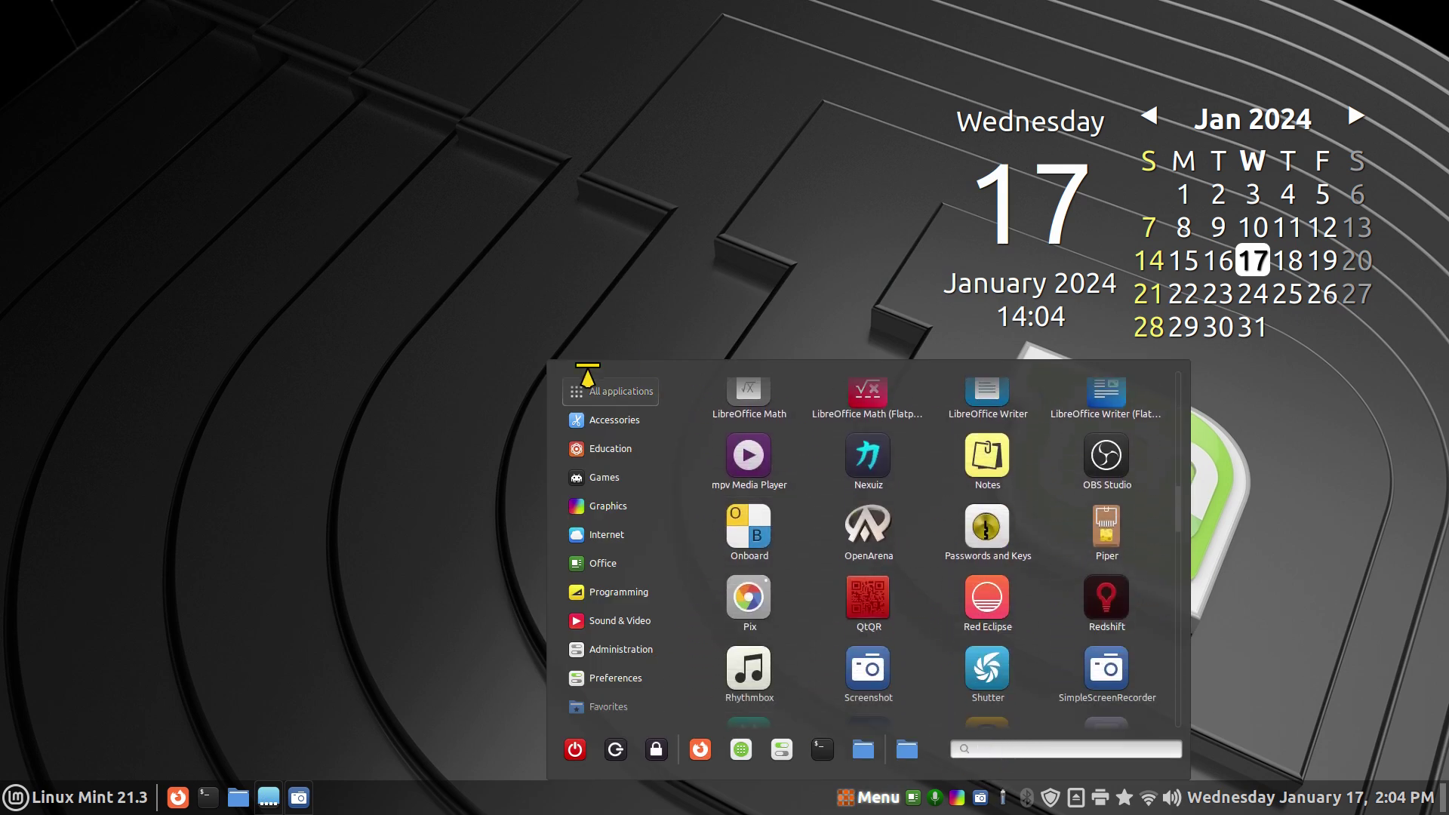
left_click_drag(548, 361, 458, 175)
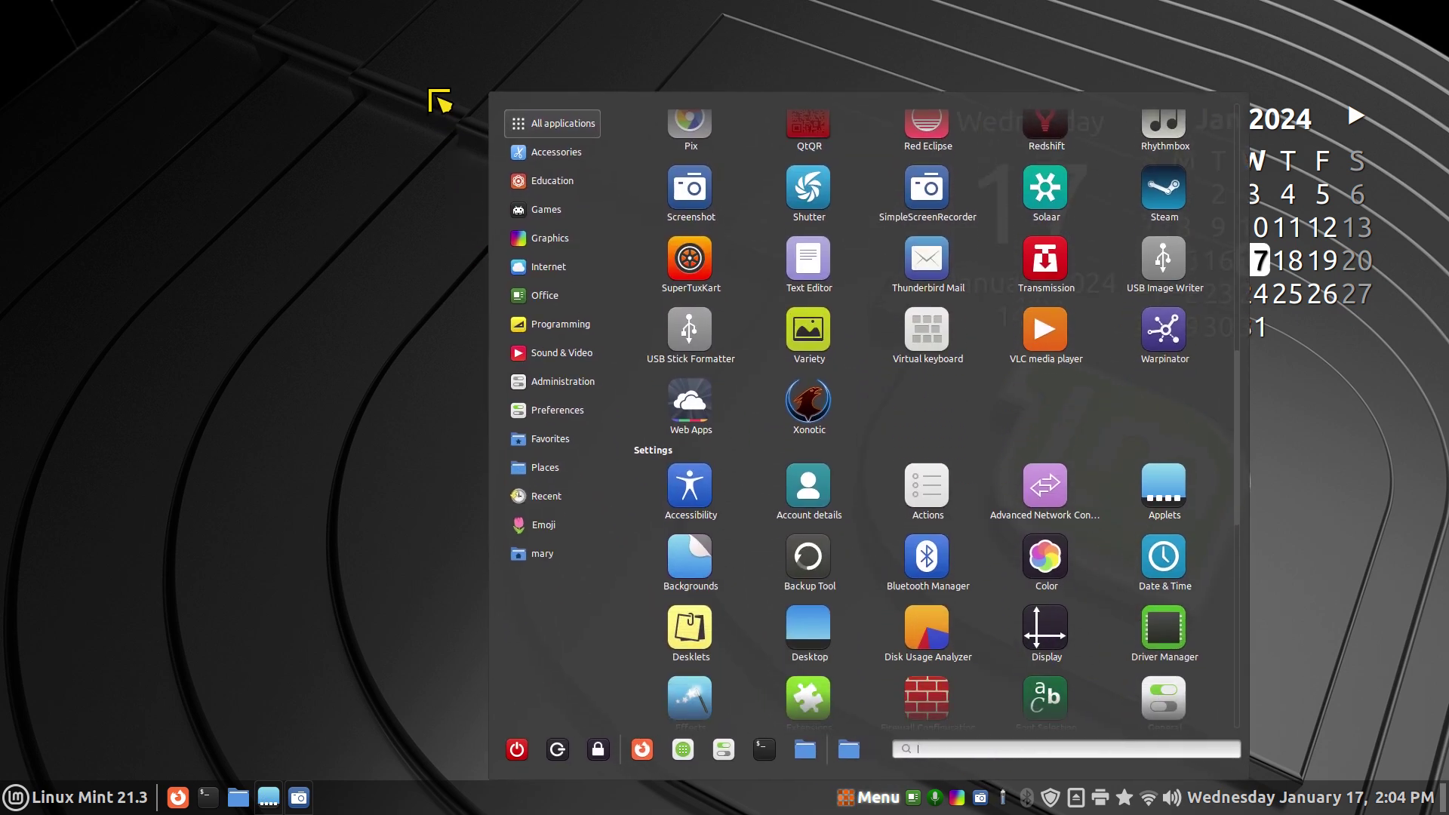
left_click_drag(440, 101, 445, 17)
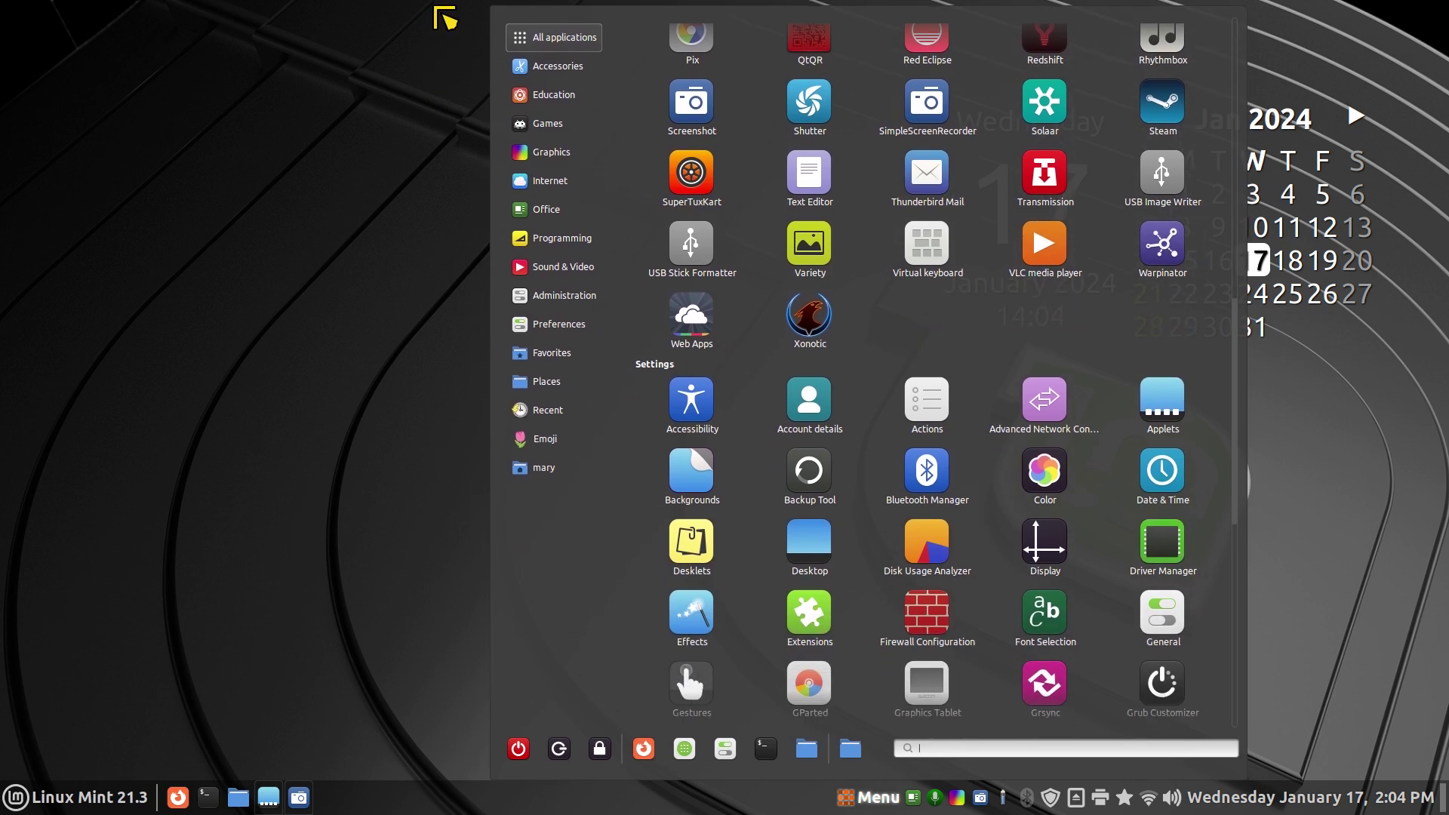
left_click(544, 212)
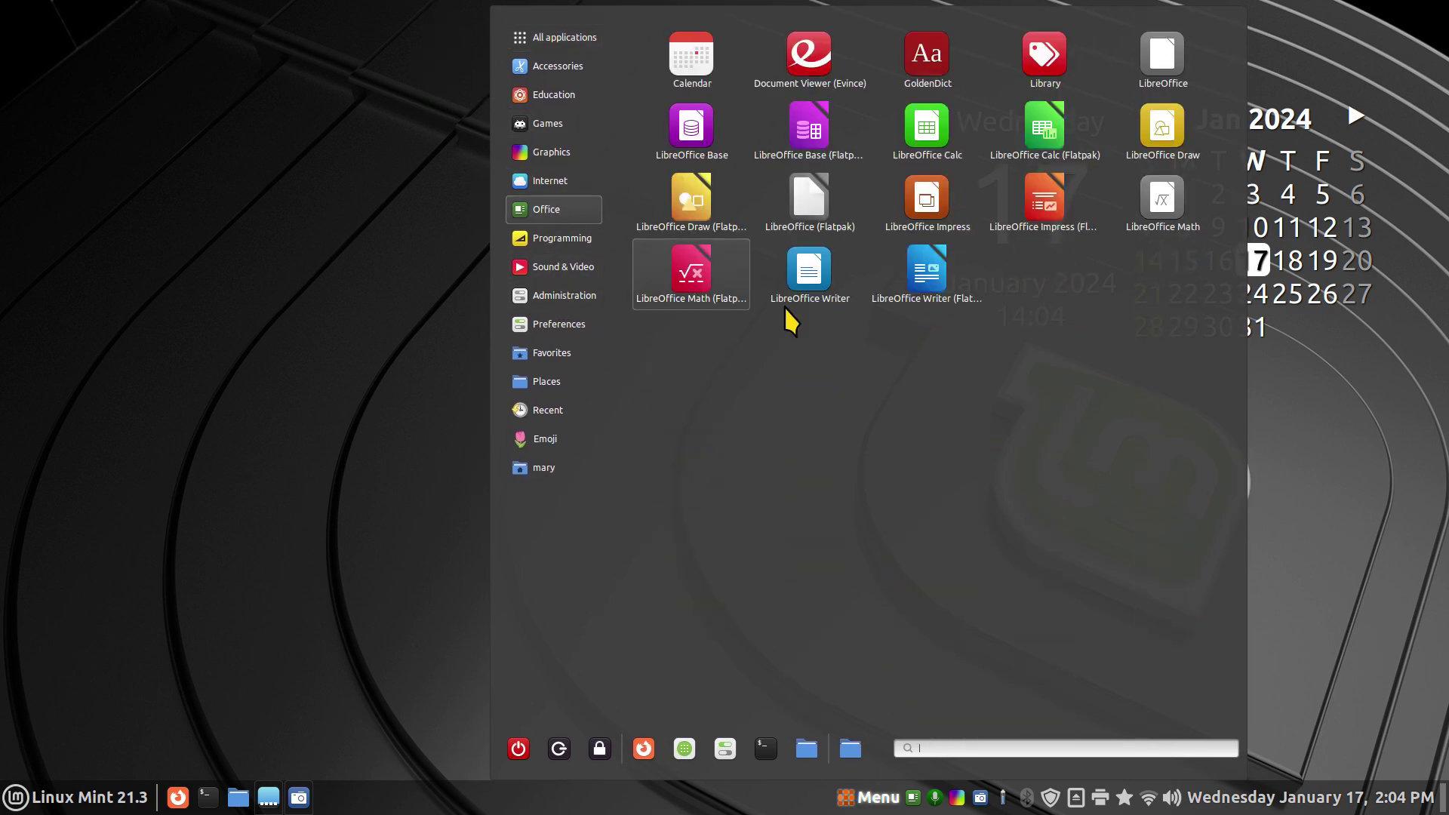
left_click(812, 278)
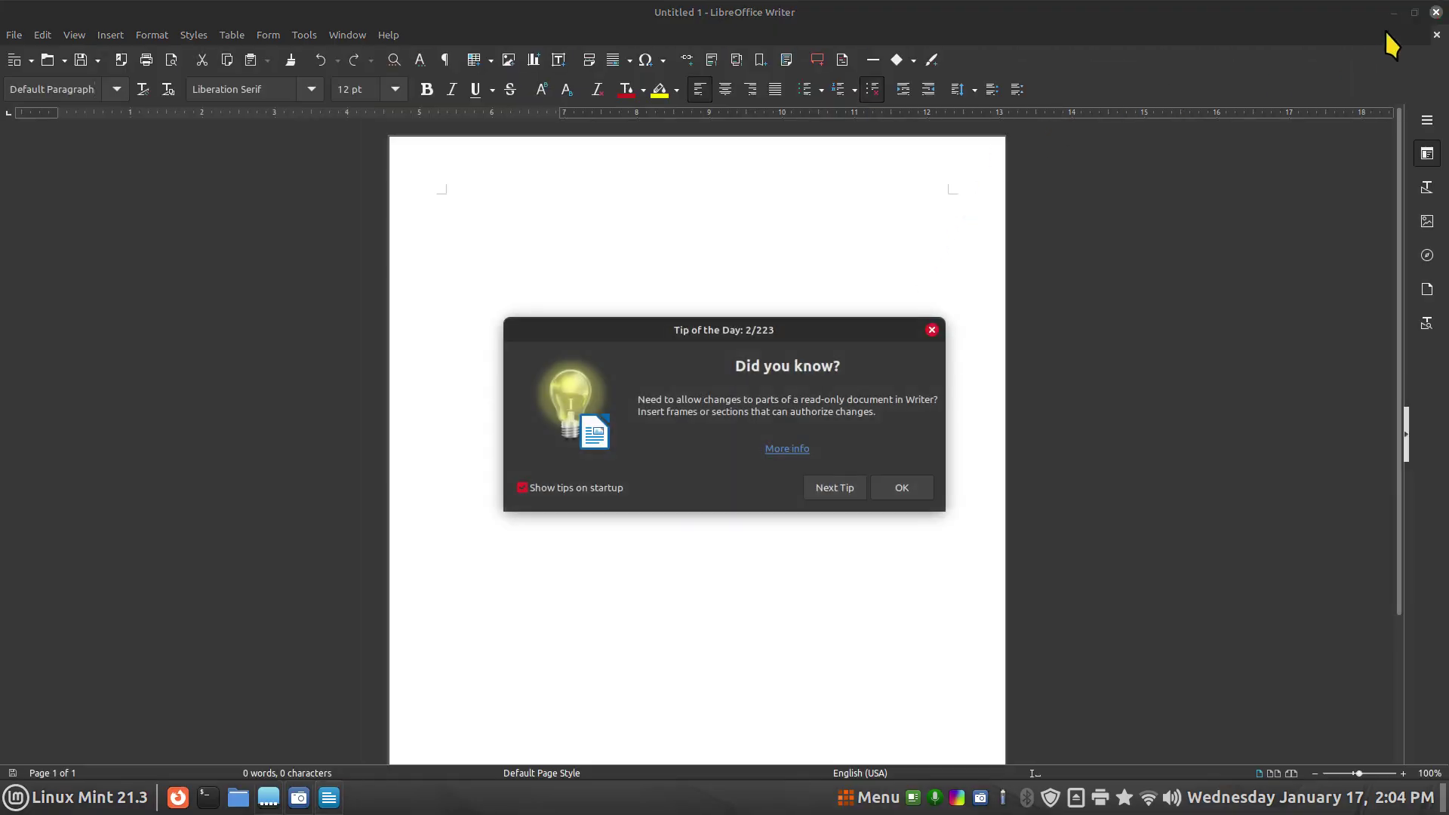
left_click_drag(1339, 12, 1313, 65)
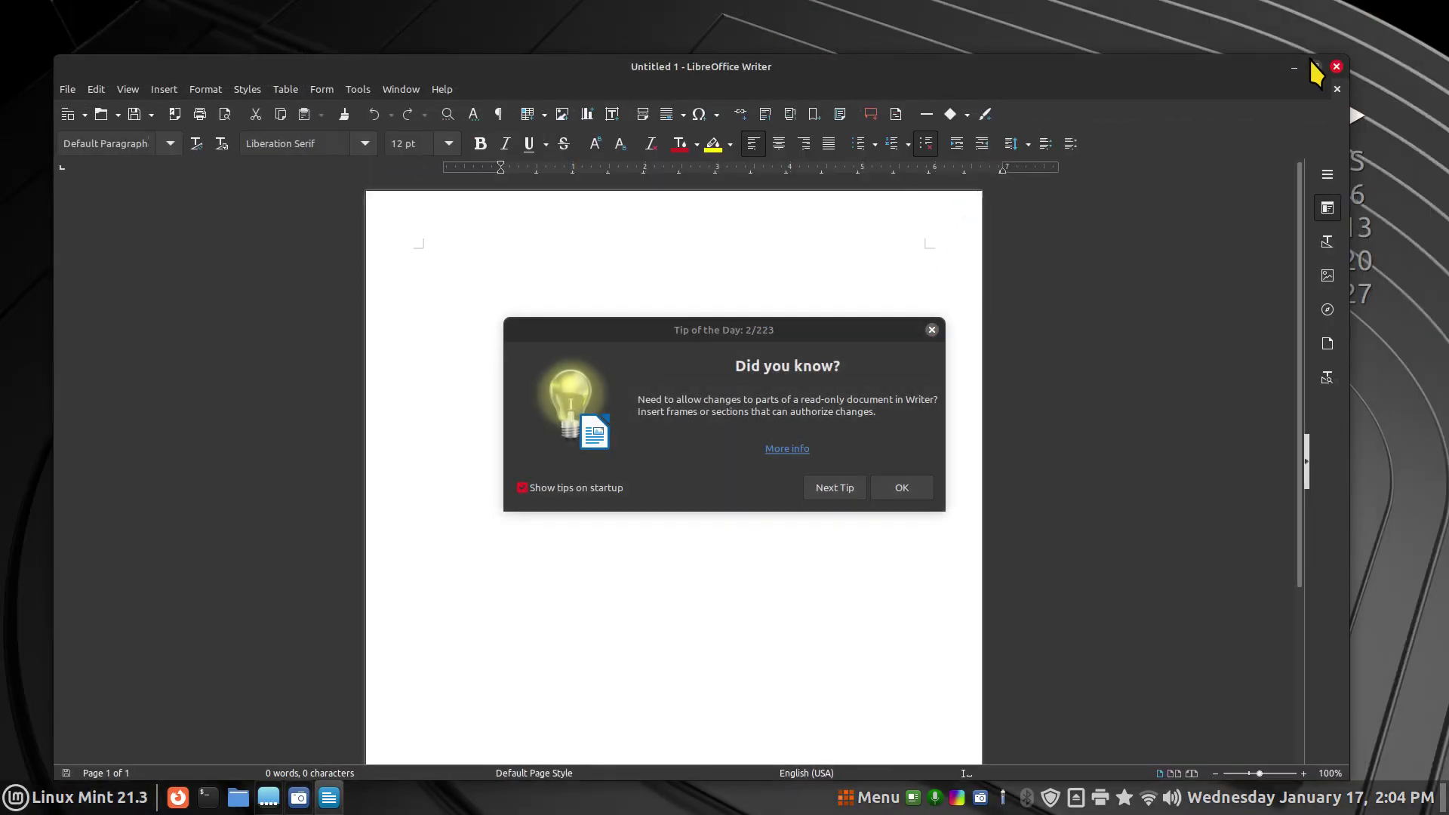
left_click(1335, 66)
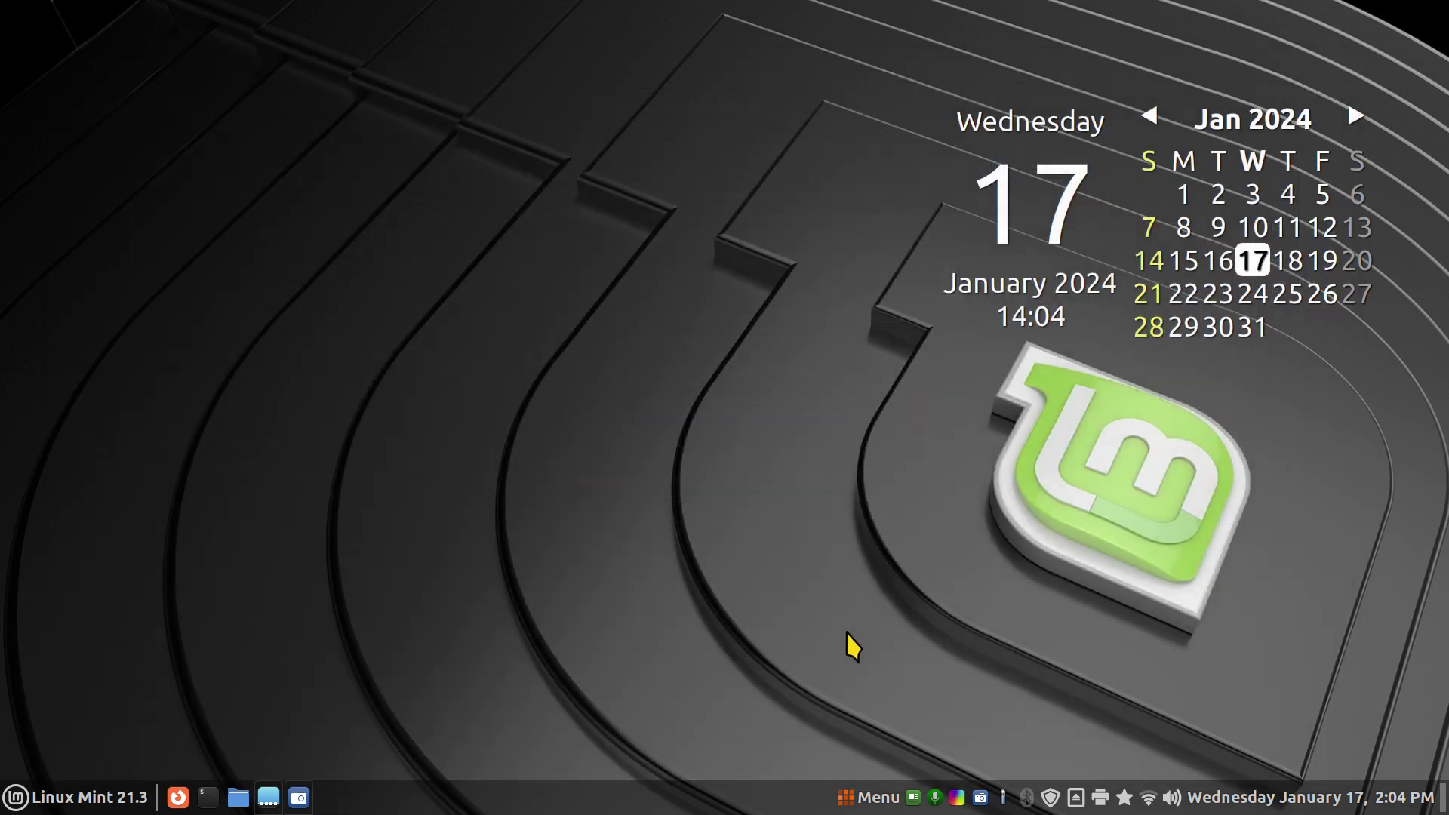
left_click(872, 805)
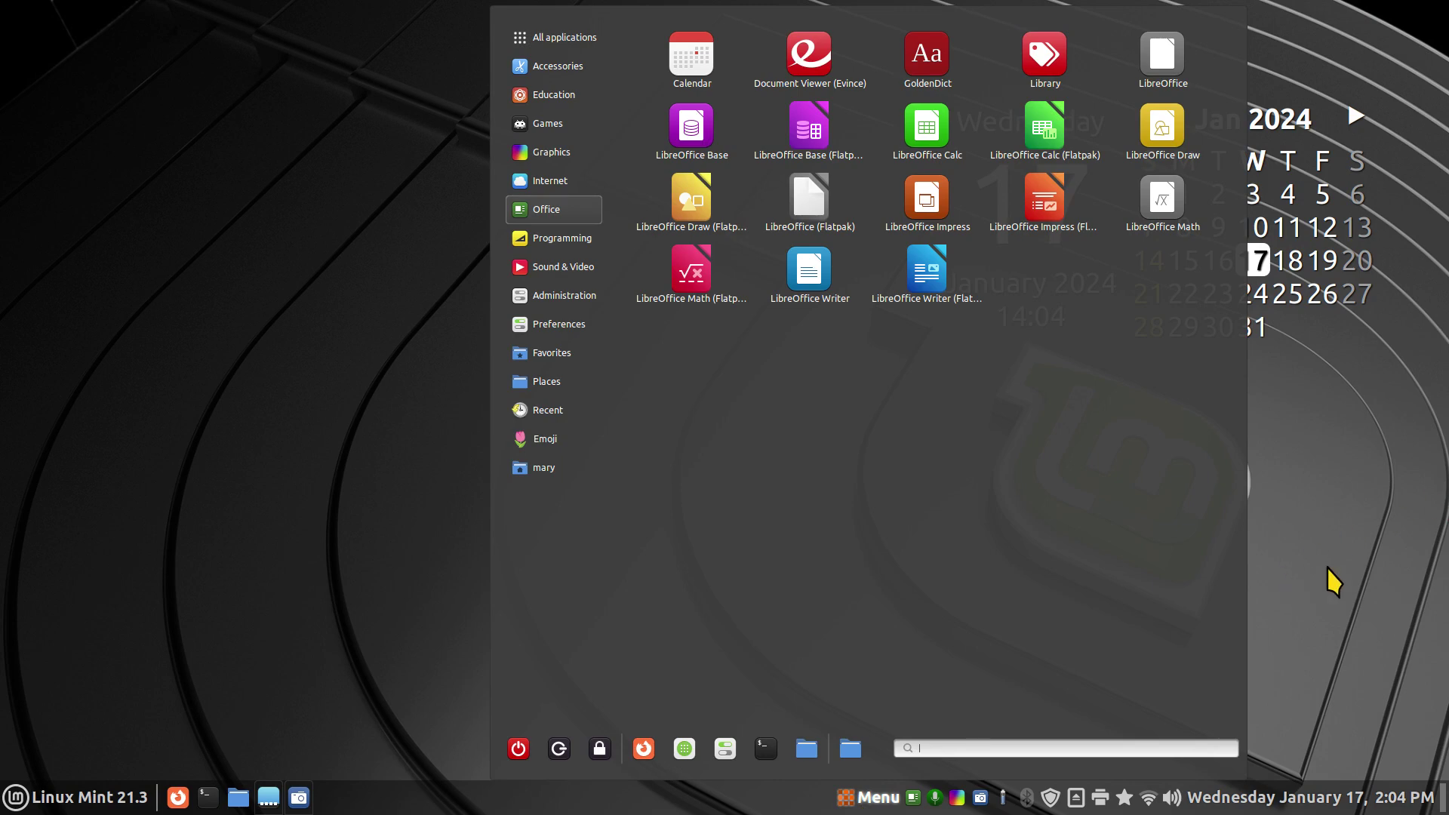
left_click(1313, 521)
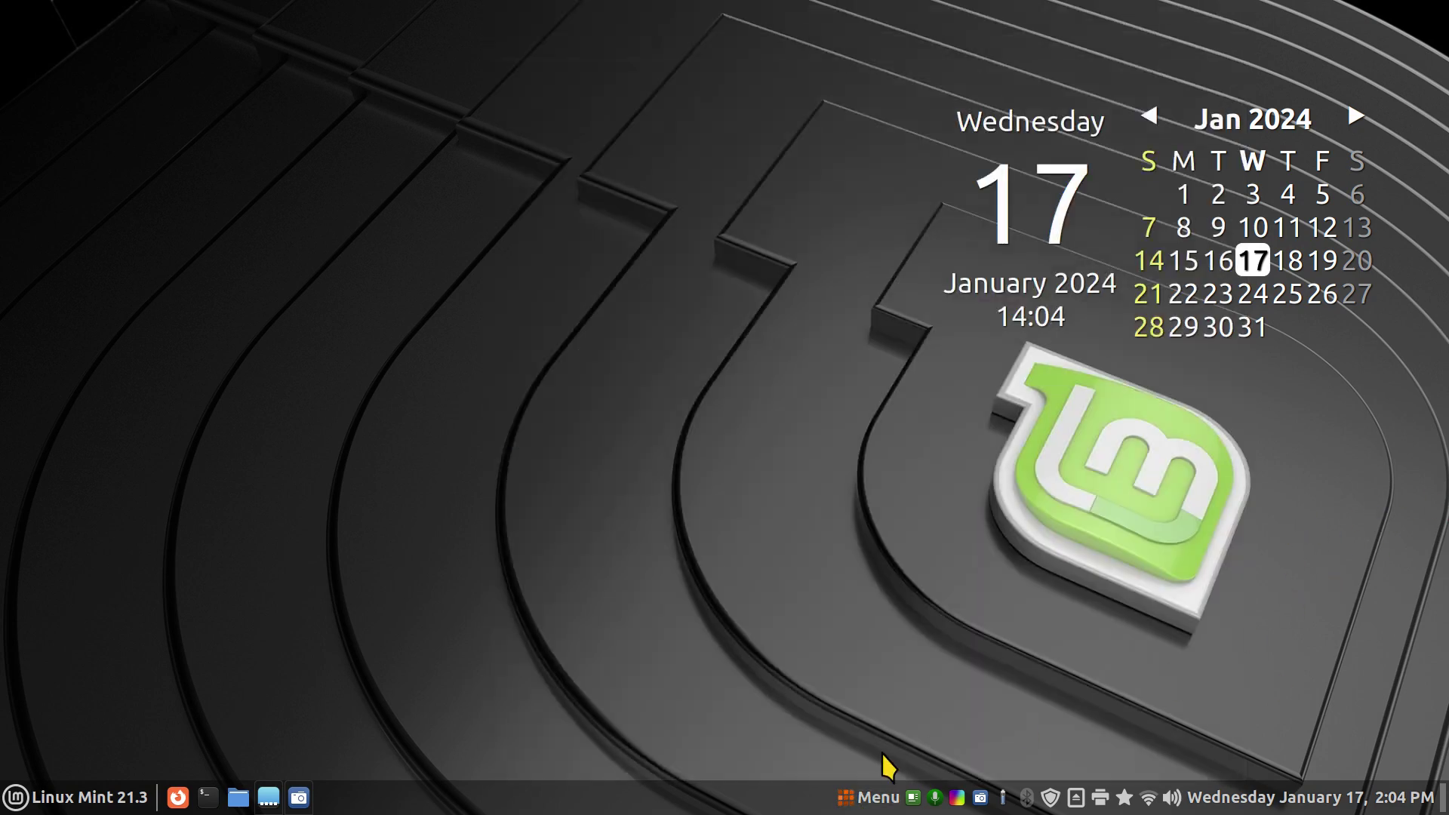
Step: Set Cinnamenu's sidebar location to Top and close its settings
right_click(864, 806)
left_click(883, 745)
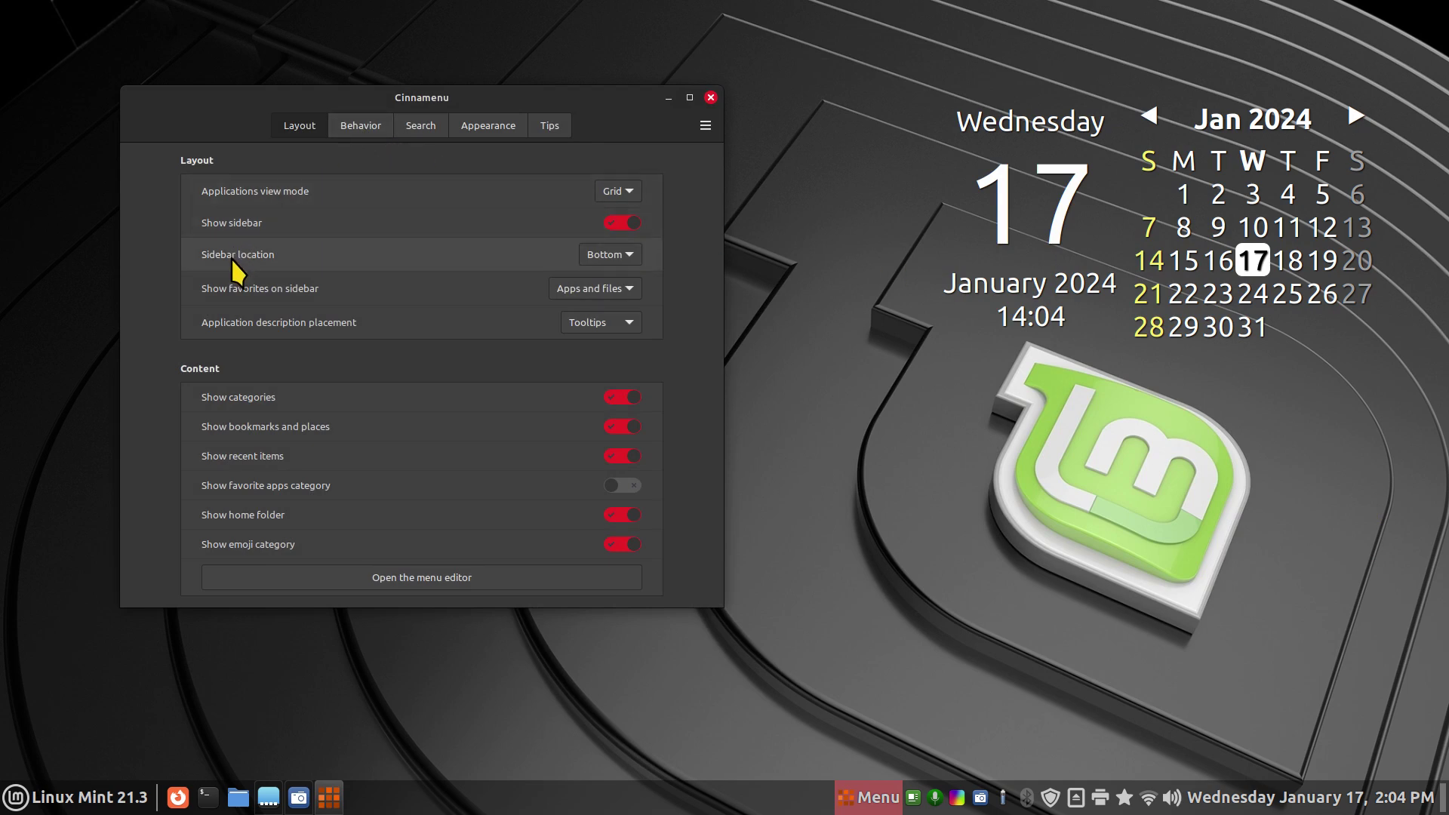
left_click(610, 255)
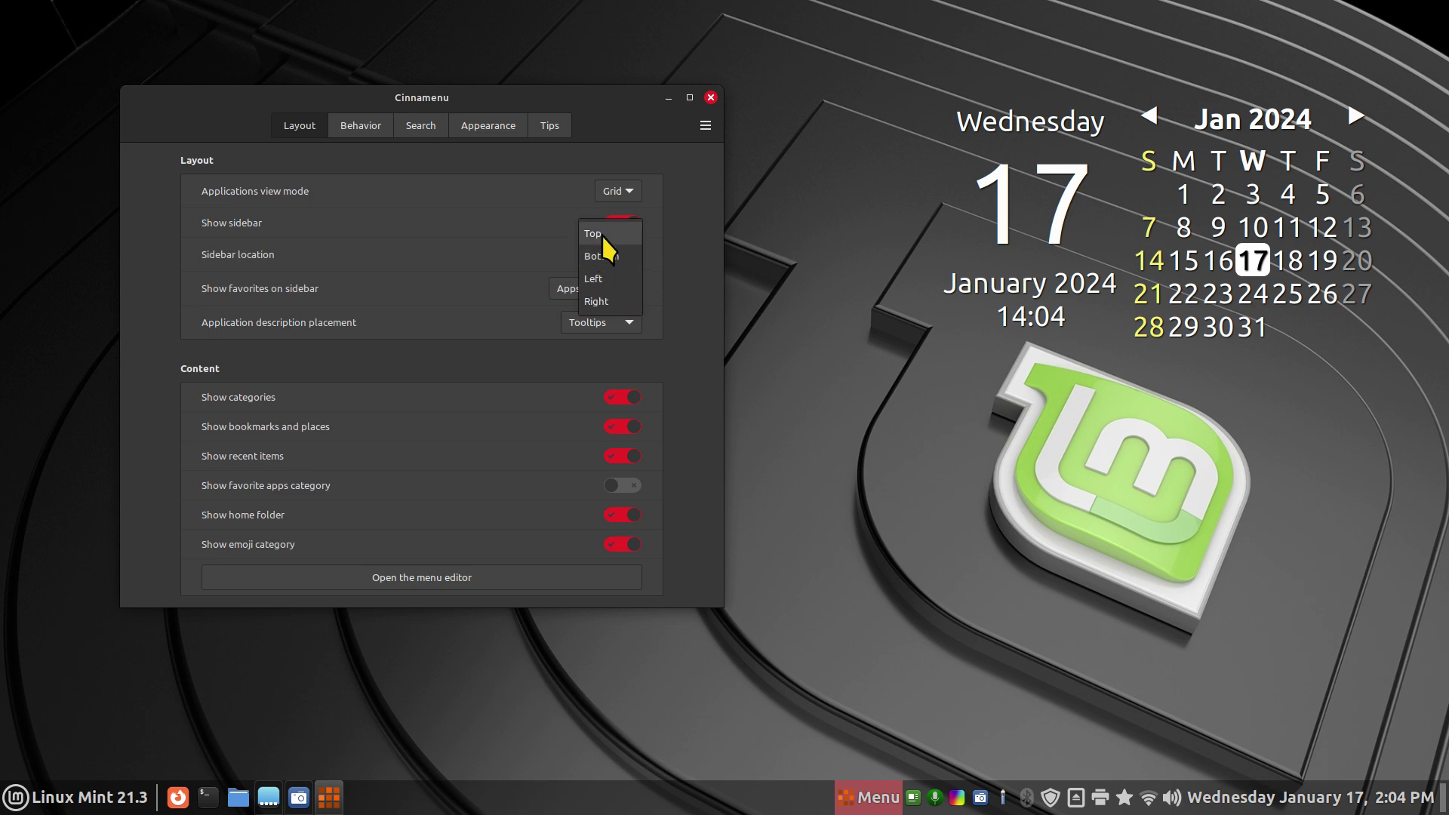
left_click(603, 235)
left_click(711, 98)
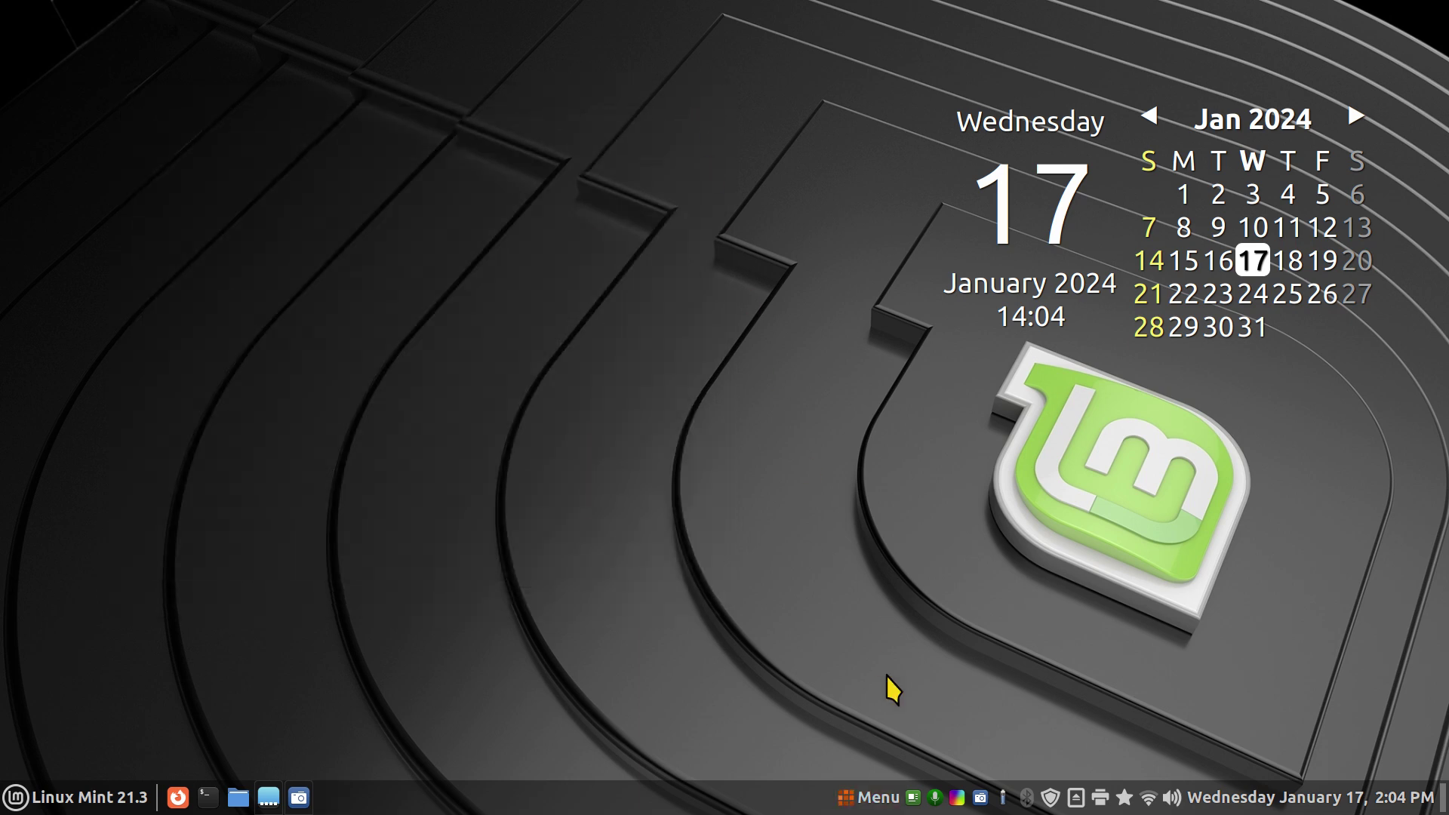
Step: Check the new menu layout and bring up the shutdown prompt from its power button
left_click(868, 800)
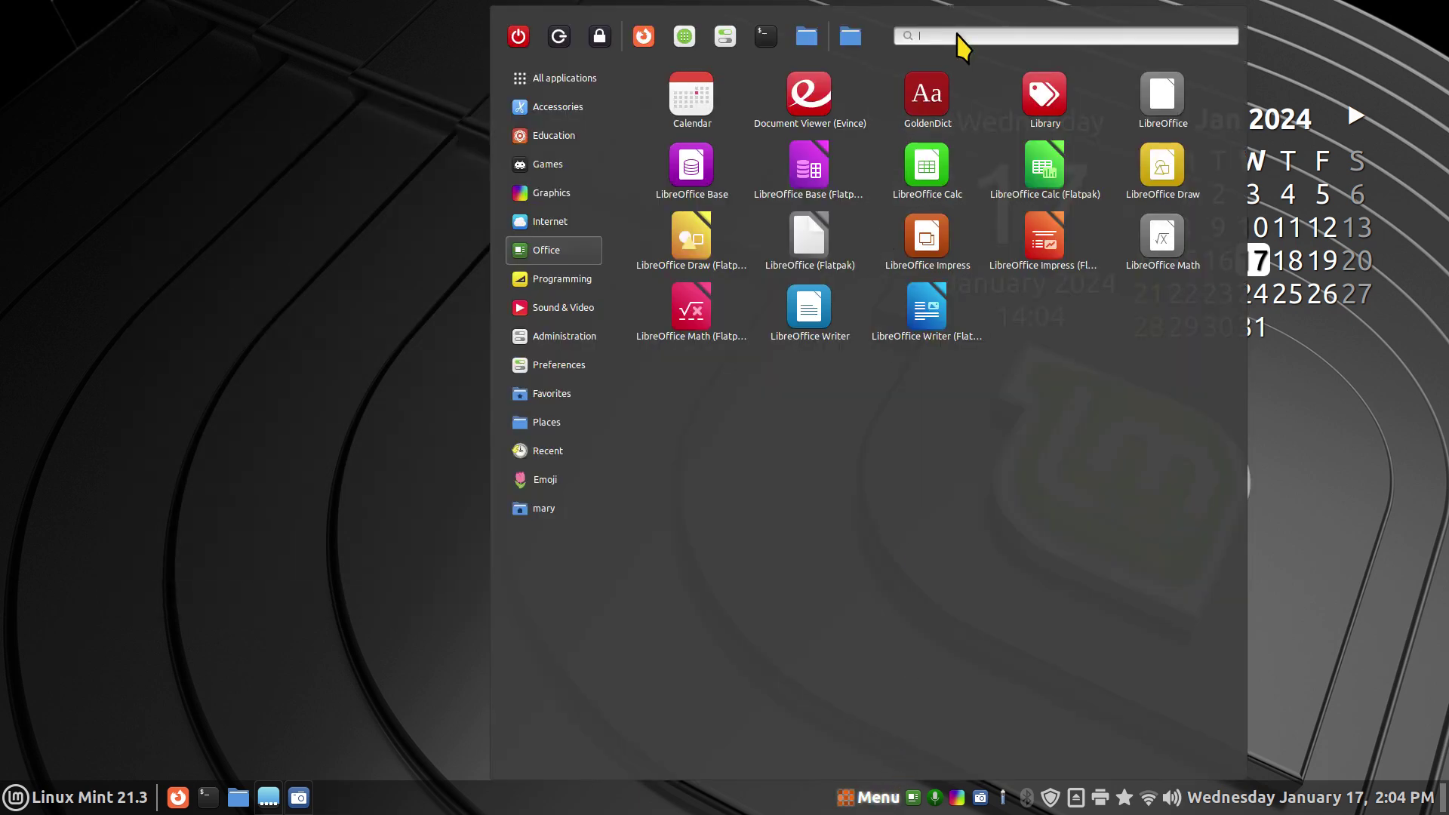
left_click(518, 39)
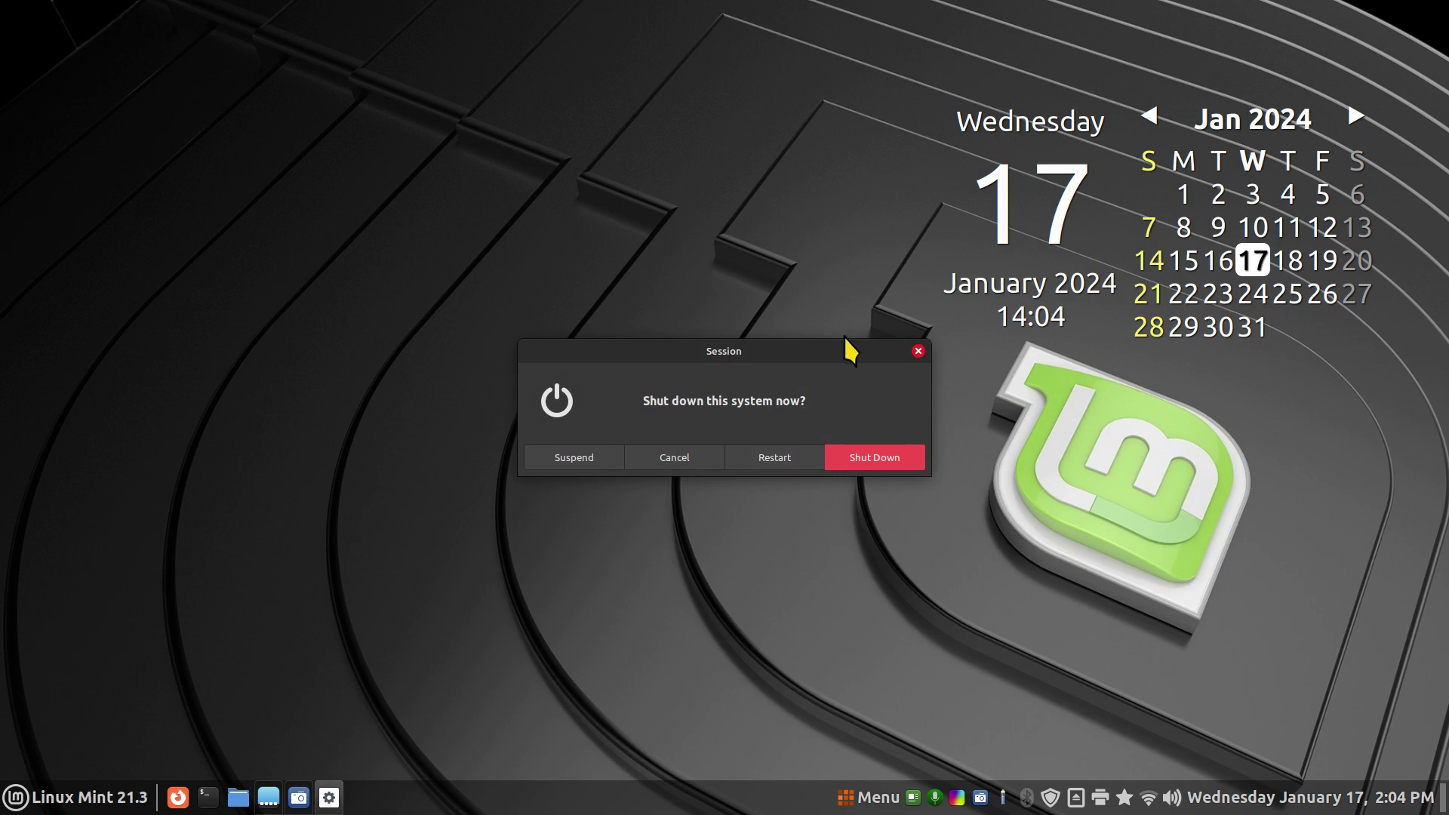
left_click(918, 350)
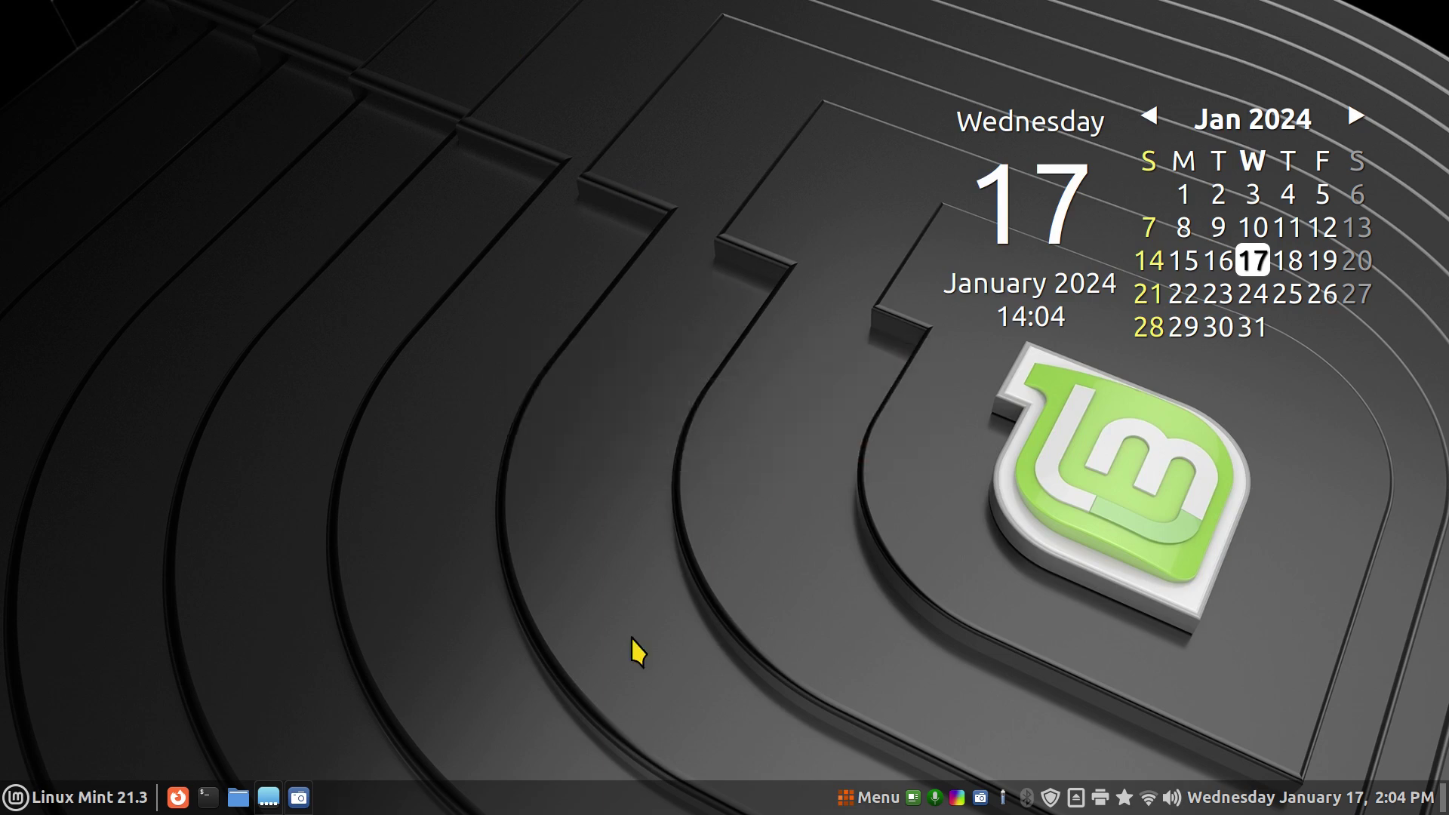
left_click(132, 798)
left_click(38, 740)
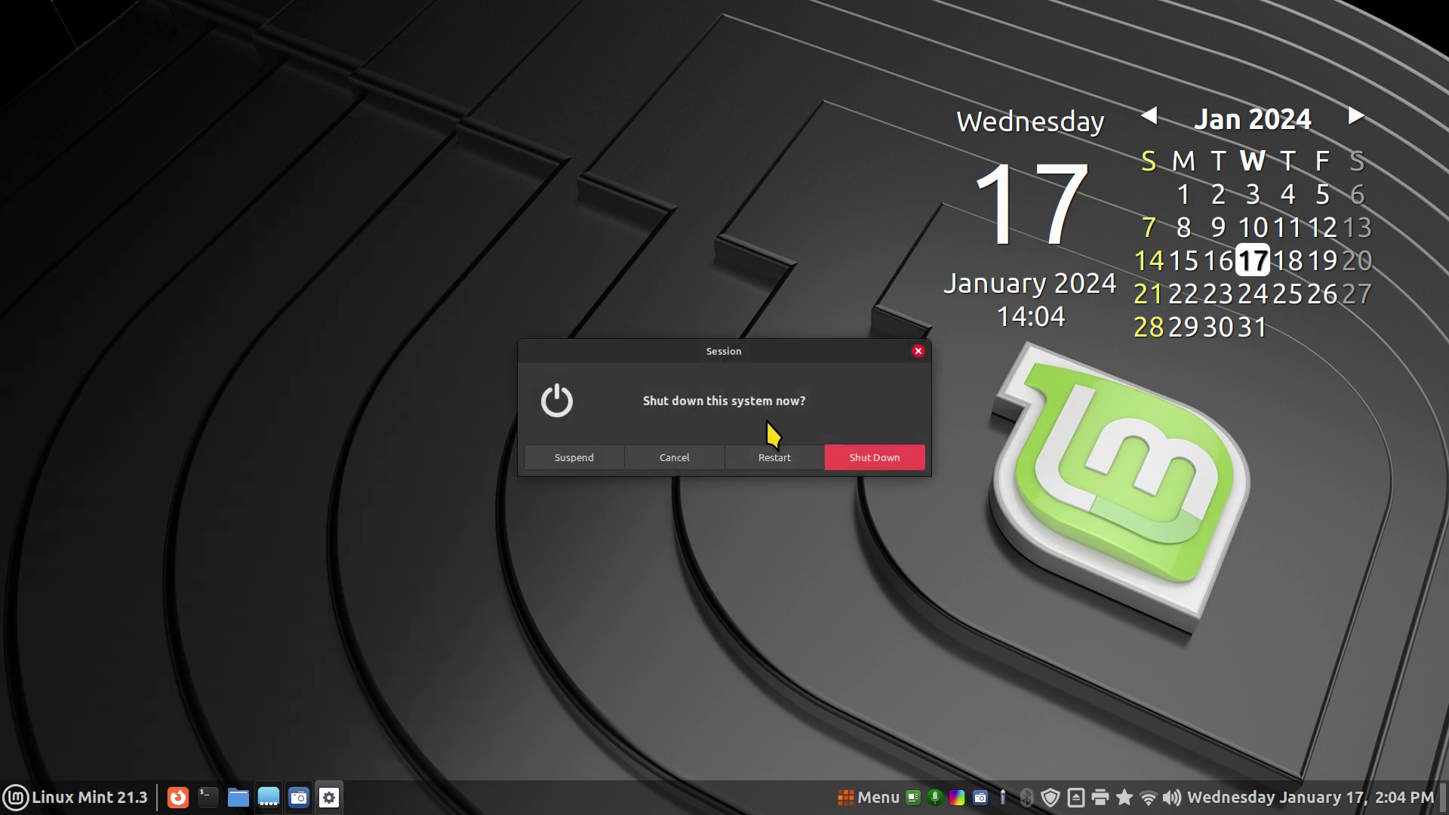
Step: Enable the logout/shutdown timer in General settings with a 22-second delay
left_click(677, 458)
right_click(427, 777)
left_click(573, 764)
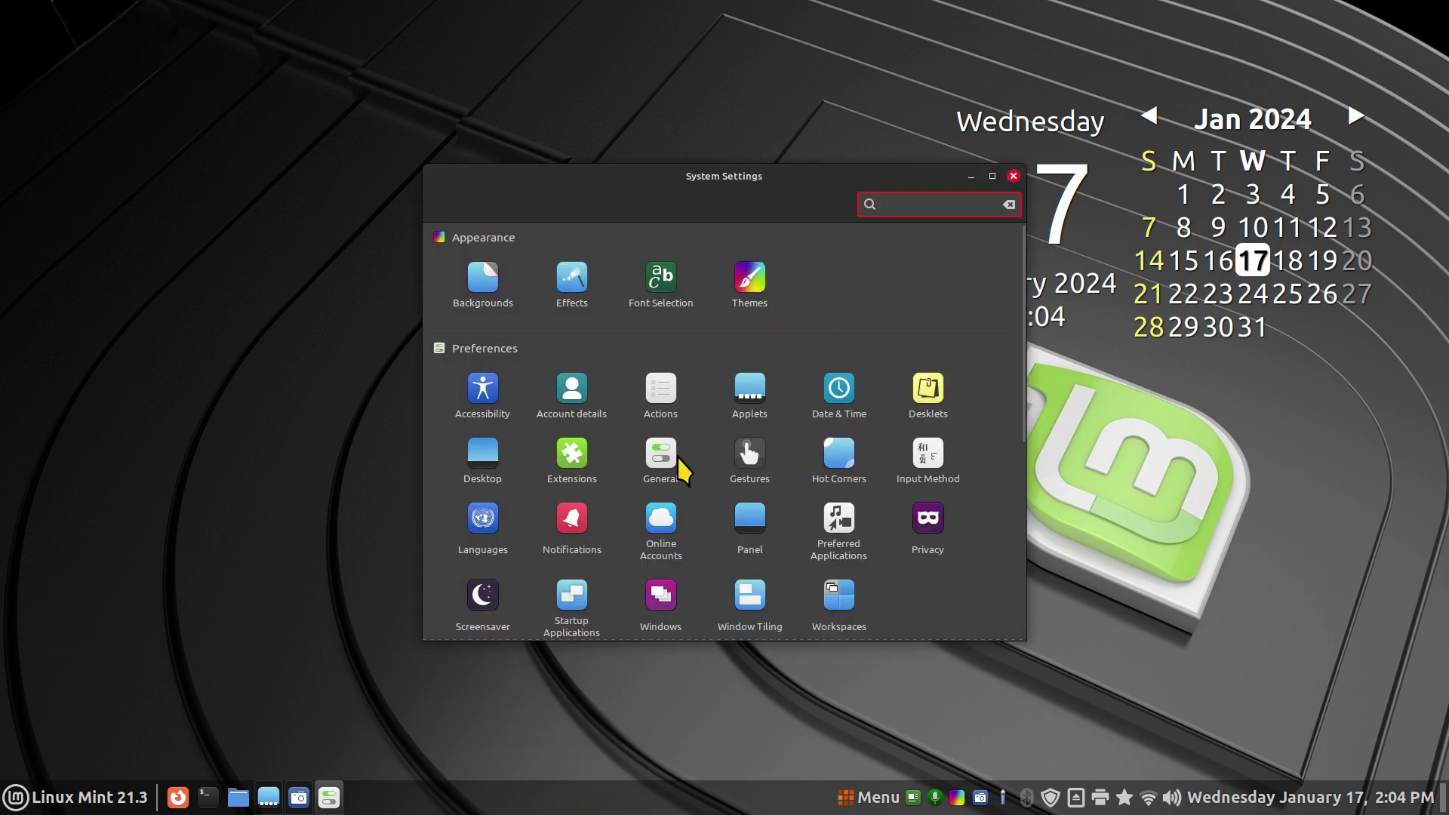
left_click(678, 462)
left_click(931, 348)
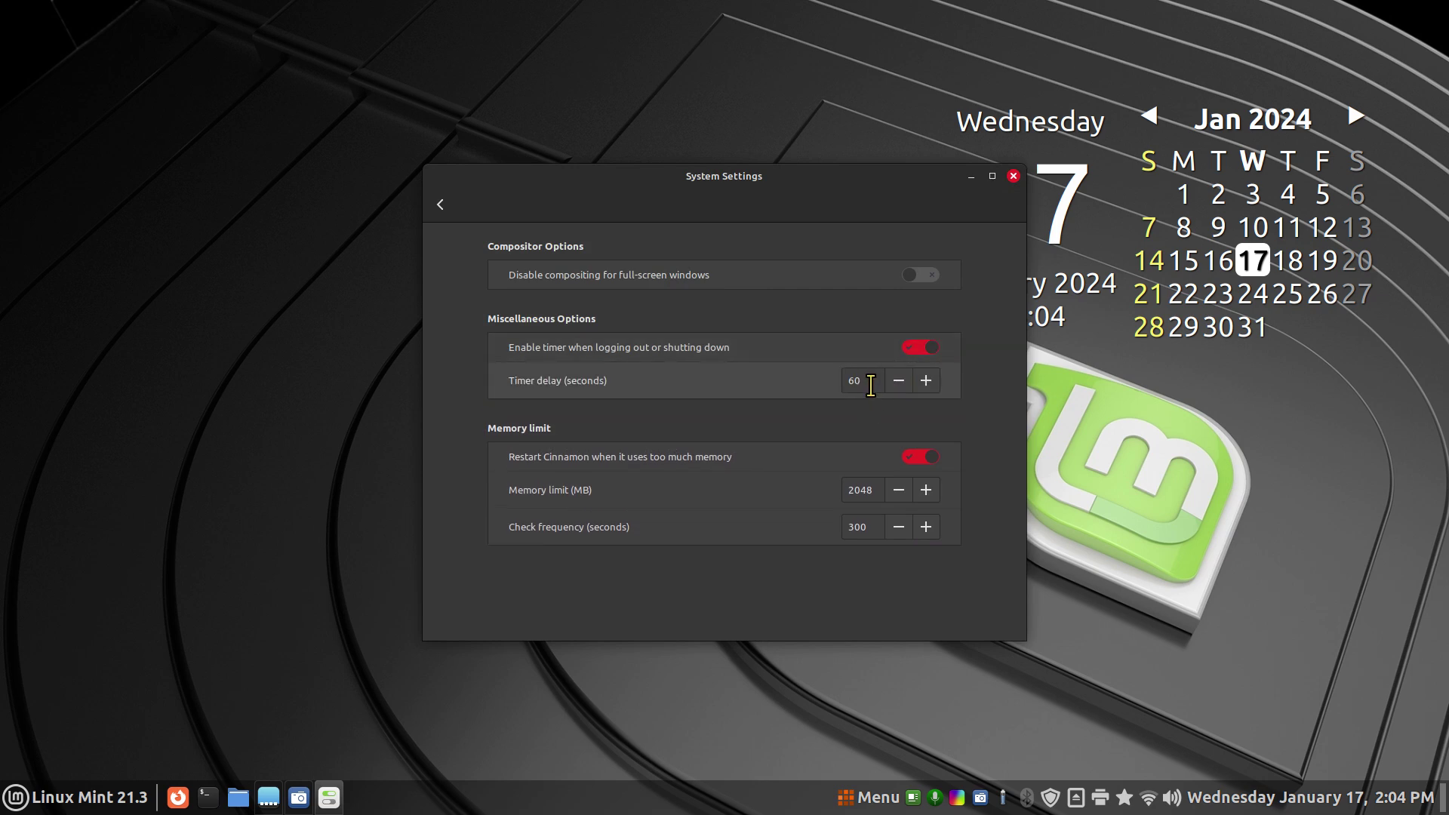
left_click_drag(871, 385, 803, 383)
type("22")
left_click(1013, 176)
Step: Test the shutdown countdown twice from the menus, dismissing the prompt each time
left_click(868, 797)
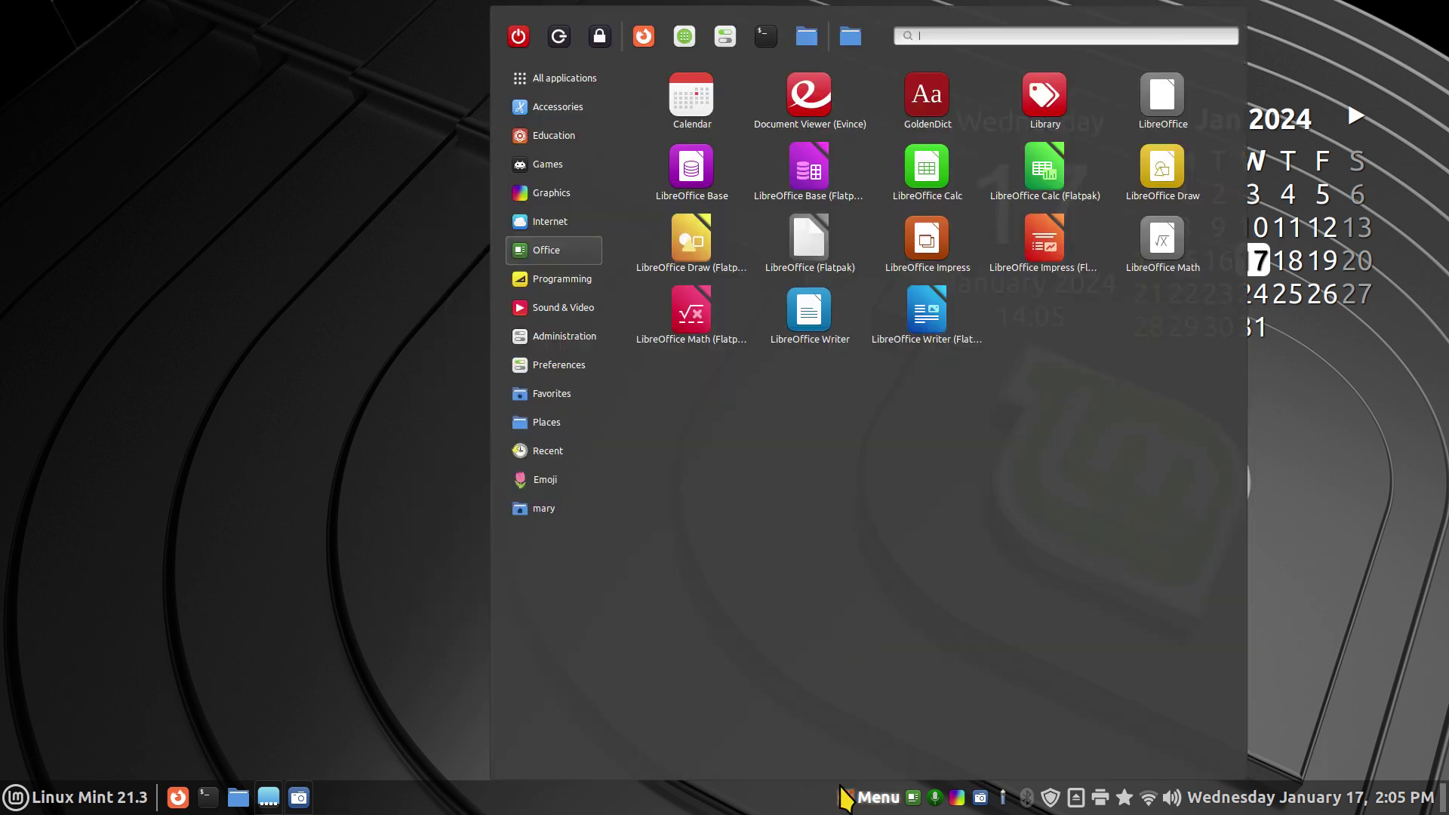
left_click(517, 38)
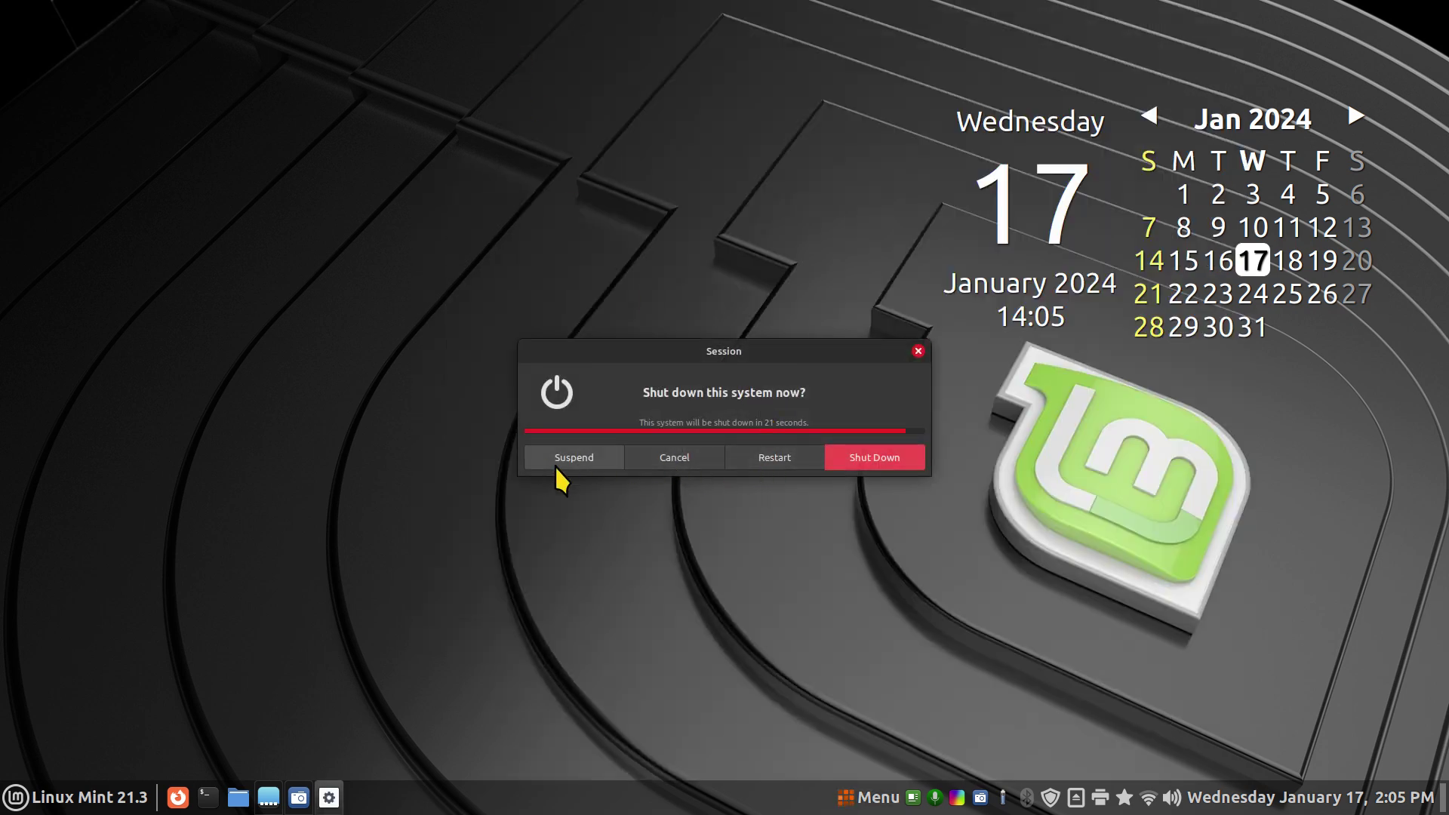
left_click(918, 351)
left_click(75, 797)
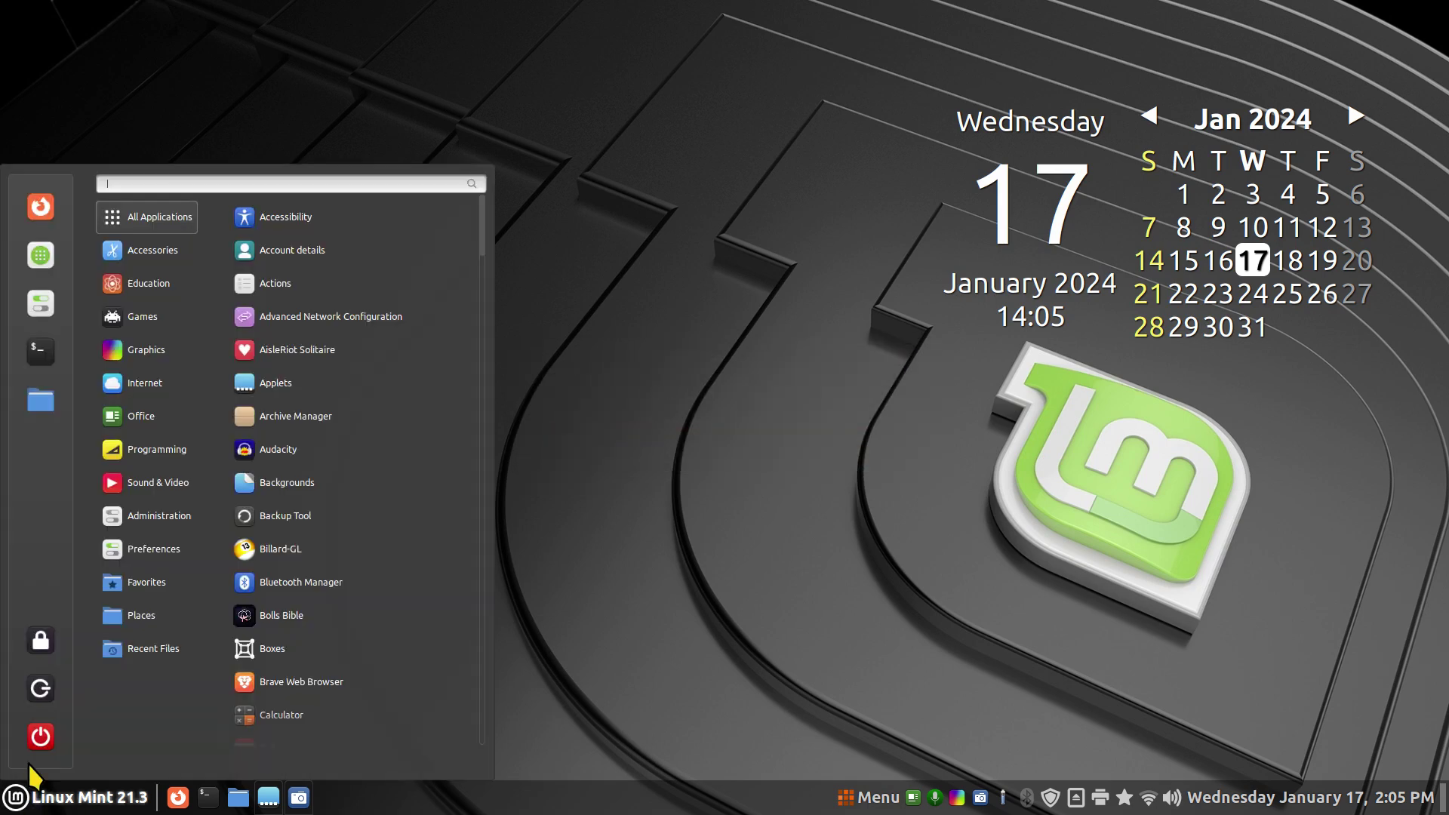
left_click(38, 726)
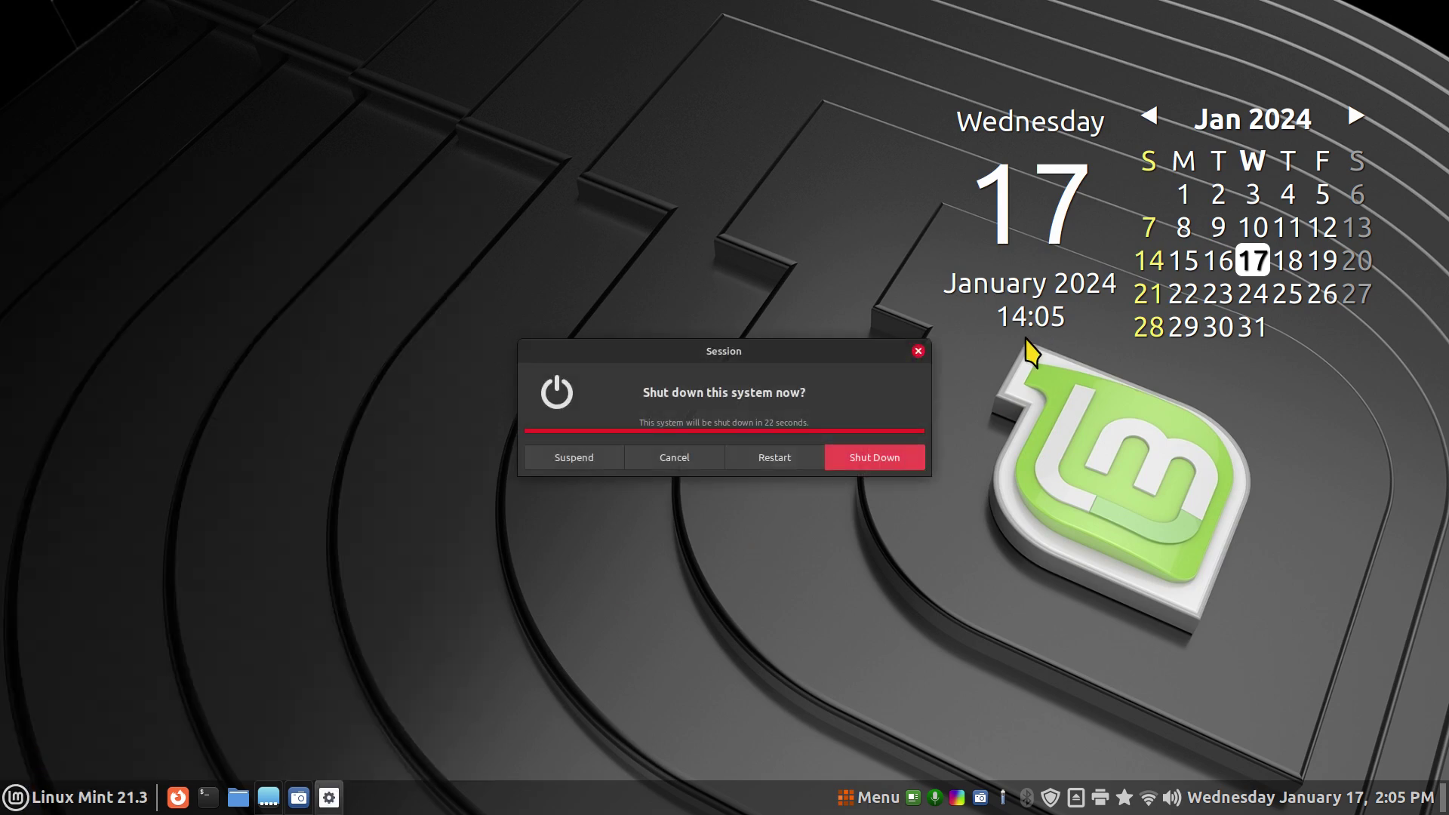
left_click(918, 351)
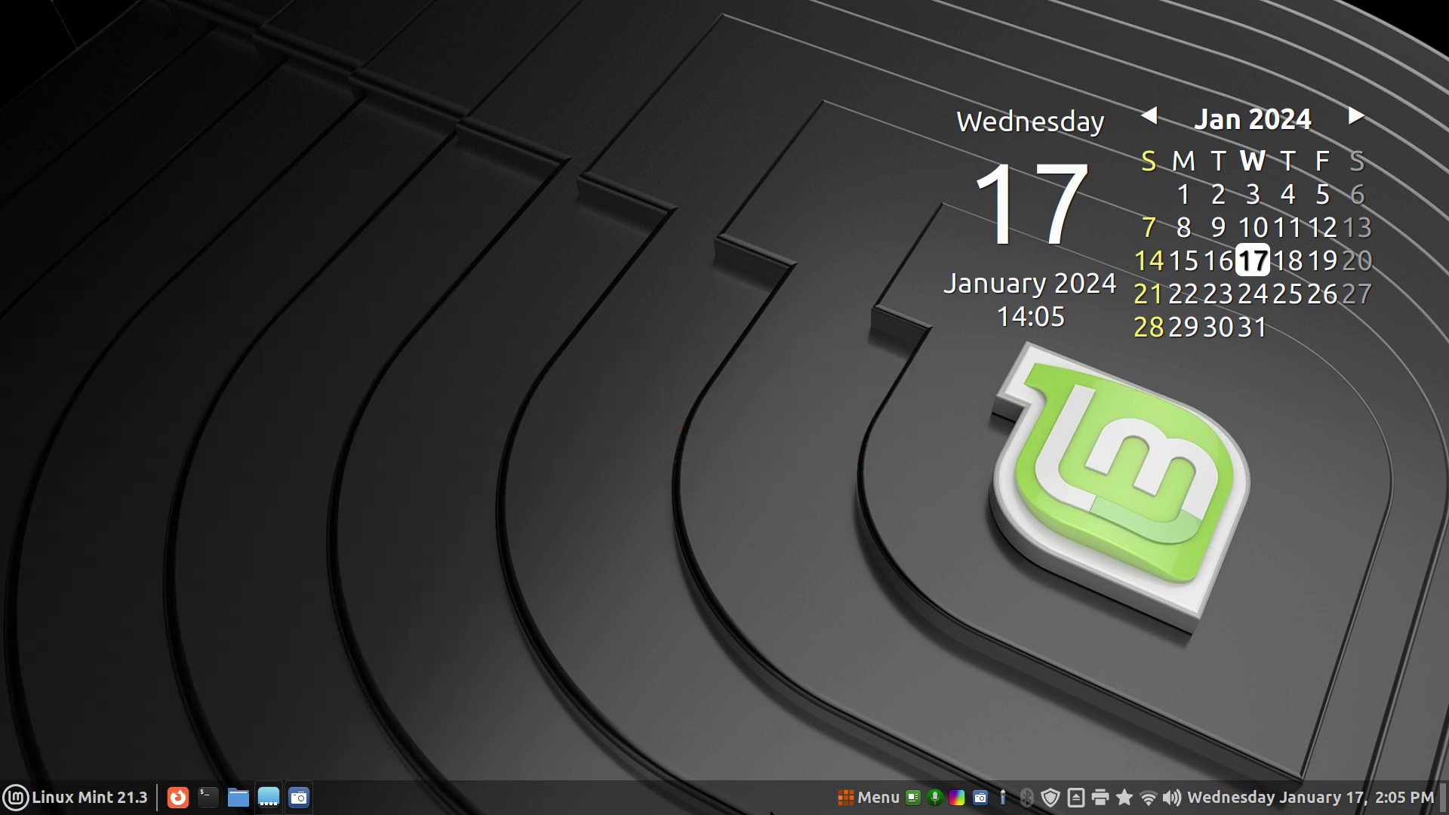
right_click(780, 805)
left_click(764, 592)
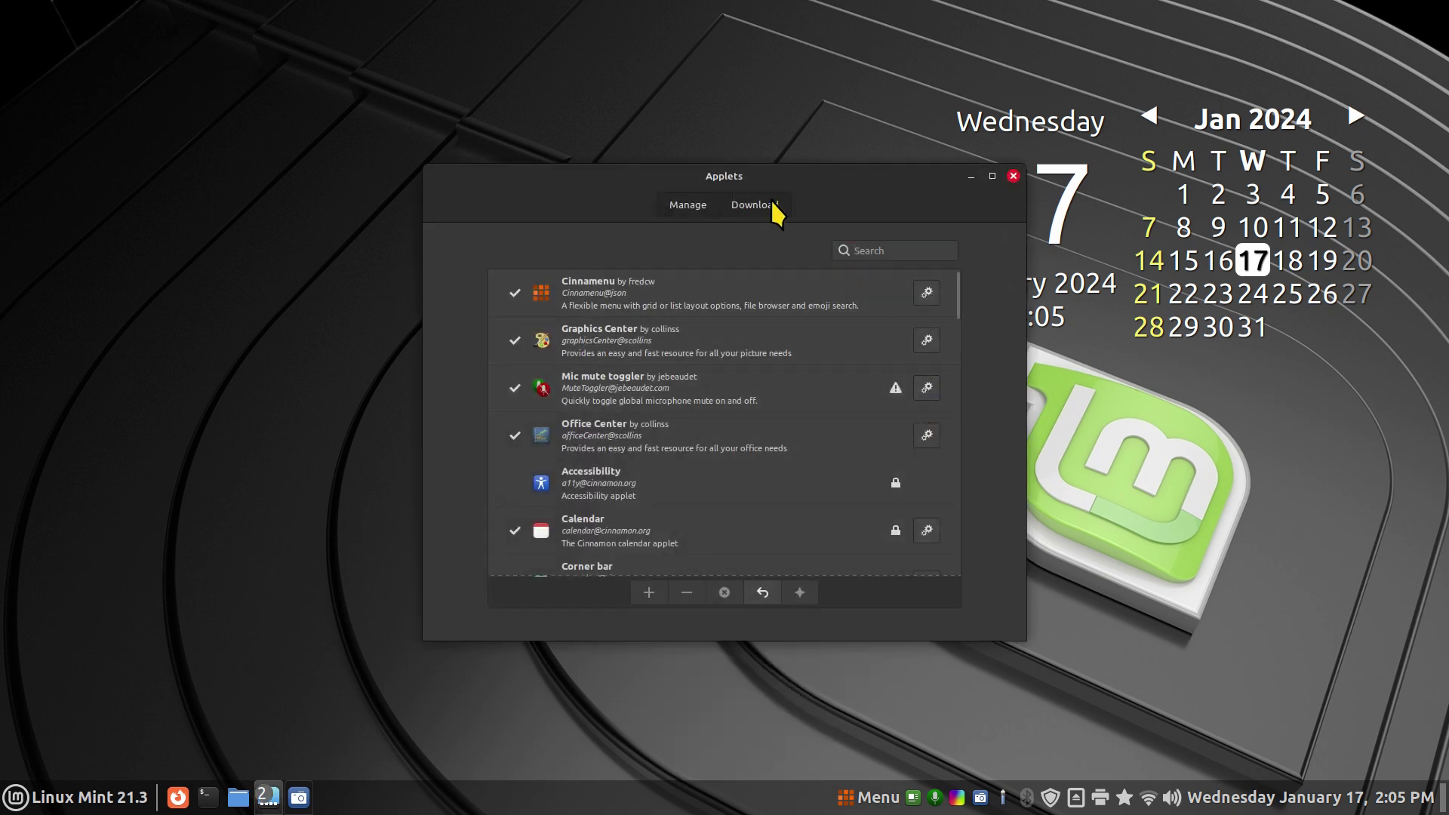
left_click(772, 205)
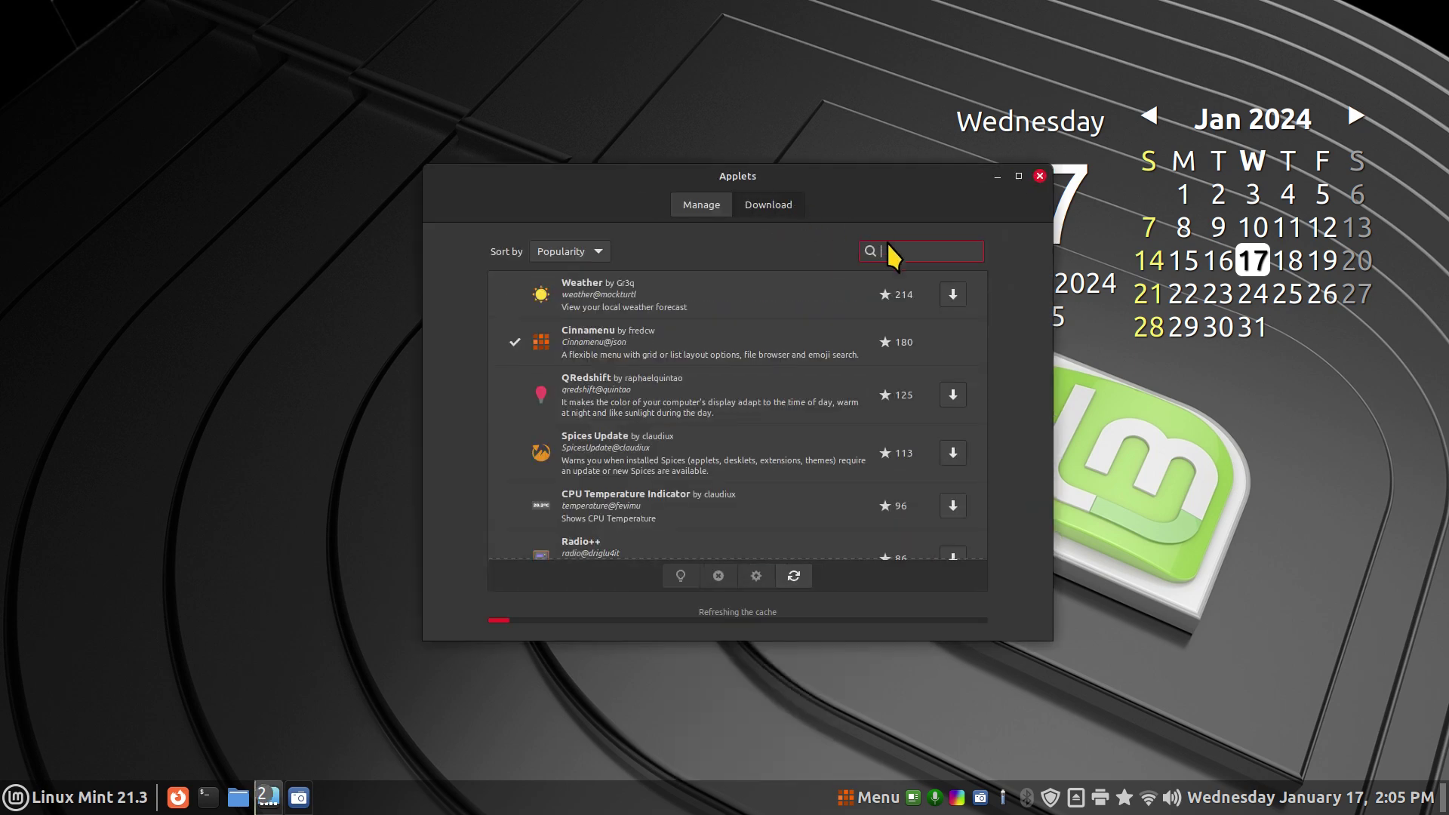
left_click(1039, 175)
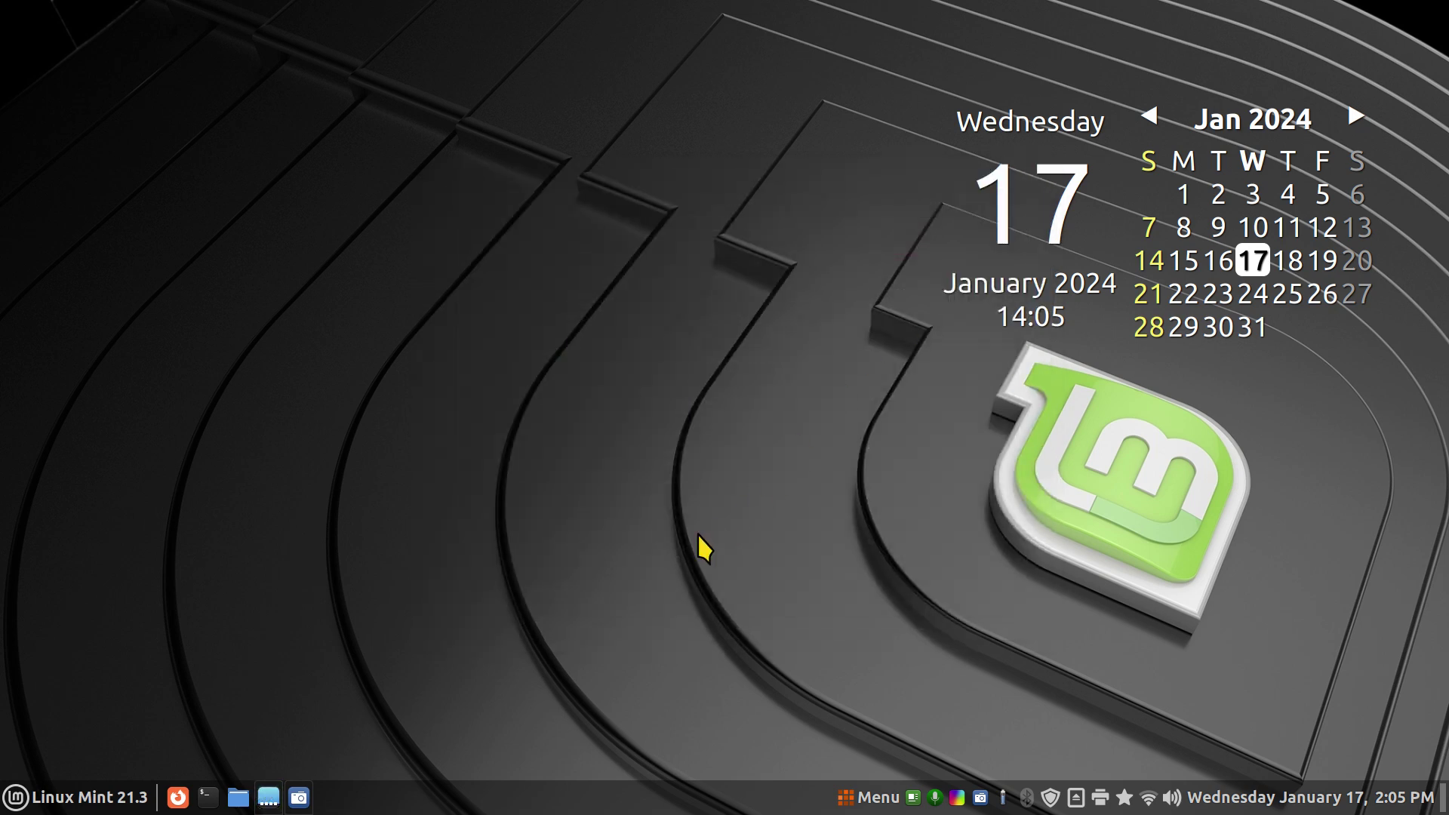